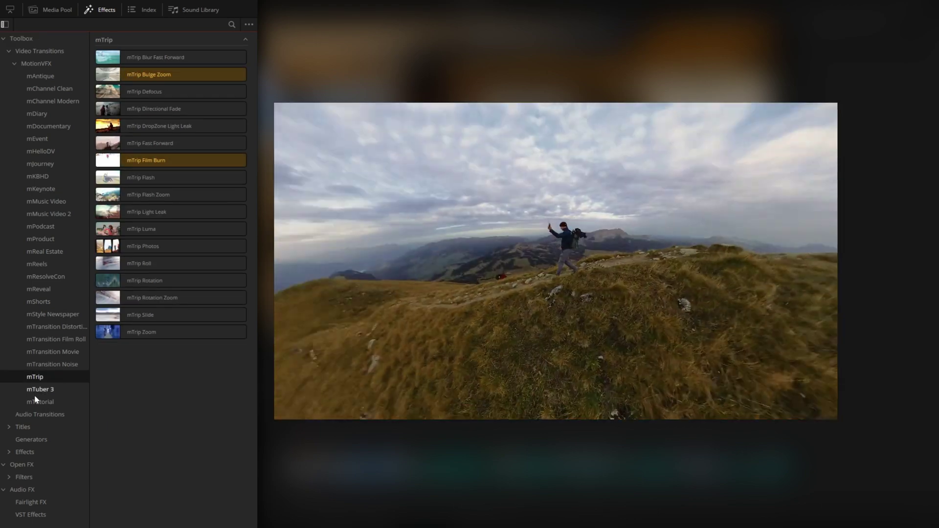
# Browse the mTrip items in the MotionVFX titles and effects categories
pyautogui.click(9, 427)
pyautogui.click(20, 439)
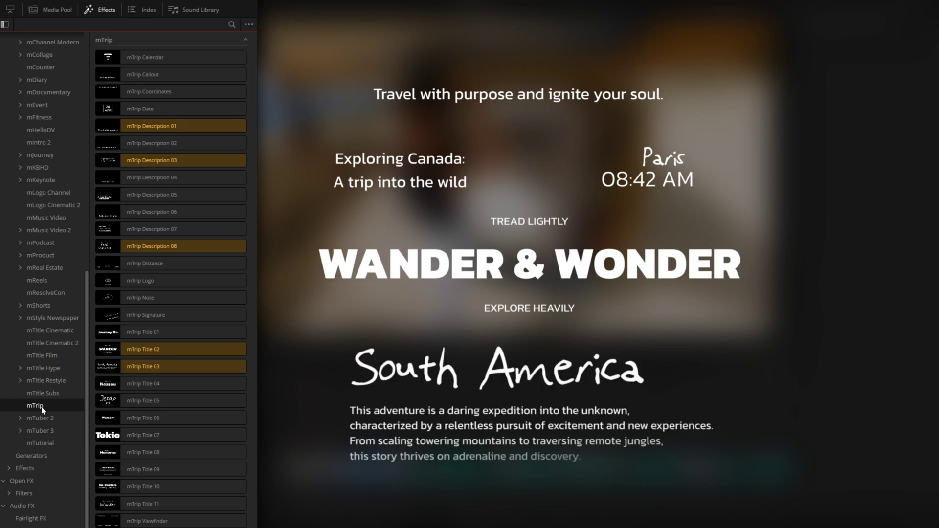
pyautogui.click(9, 468)
pyautogui.scroll(-10, 19, 440)
pyautogui.click(34, 431)
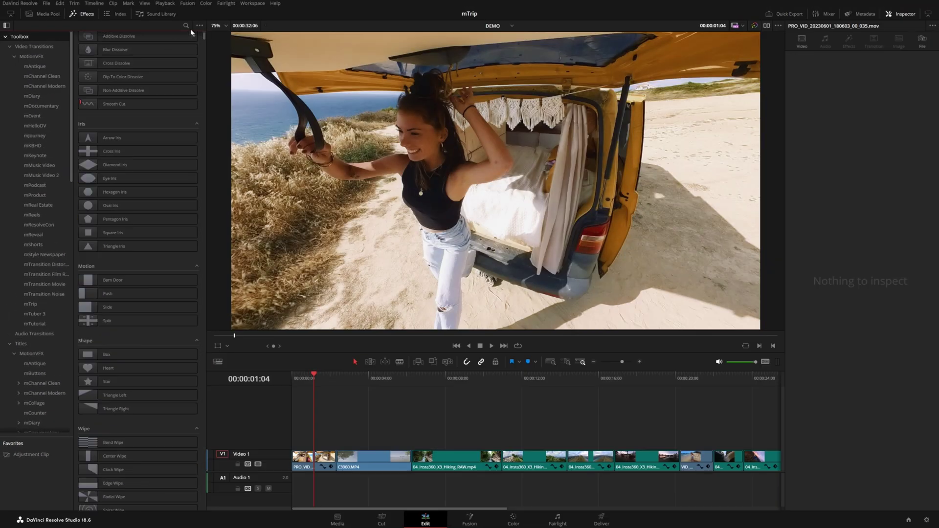
# Search the effects library for mtrip and hide the category list
pyautogui.click(187, 25)
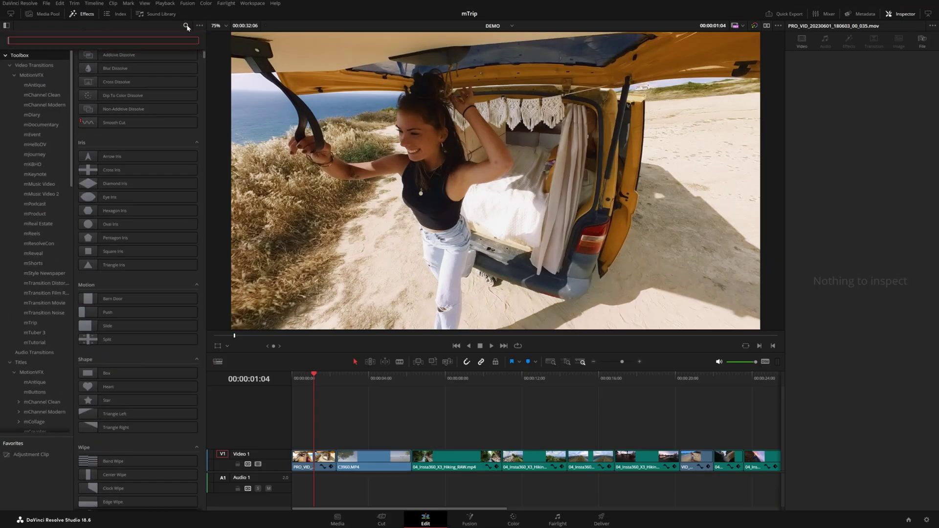
pyautogui.write('mtrip')
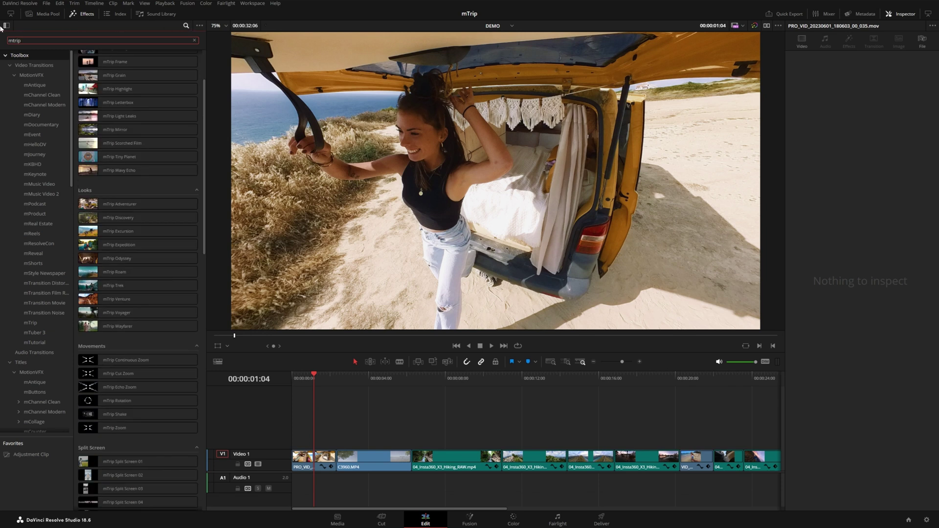
pyautogui.click(7, 26)
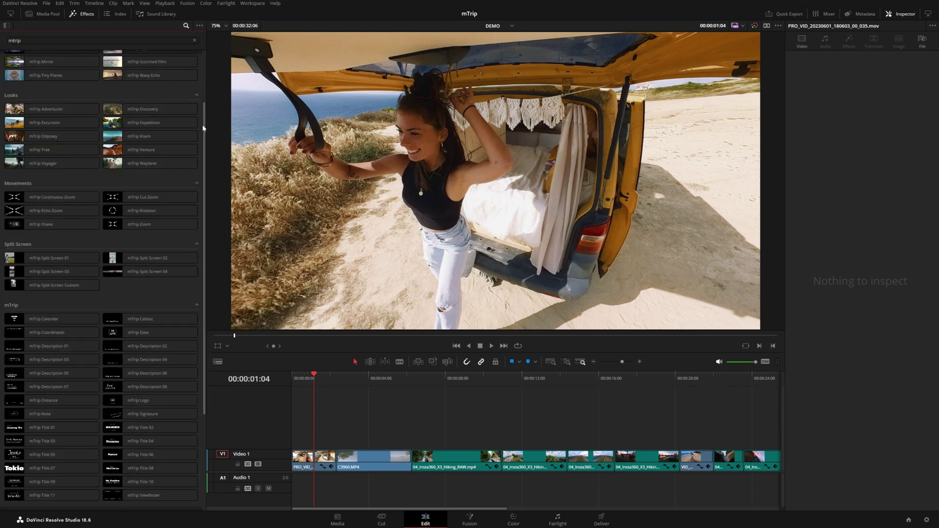
# Preview the mTrip Roam look on the current frame with Hover Scrub Preview
pyautogui.scroll(3, 204, 128)
pyautogui.click(201, 25)
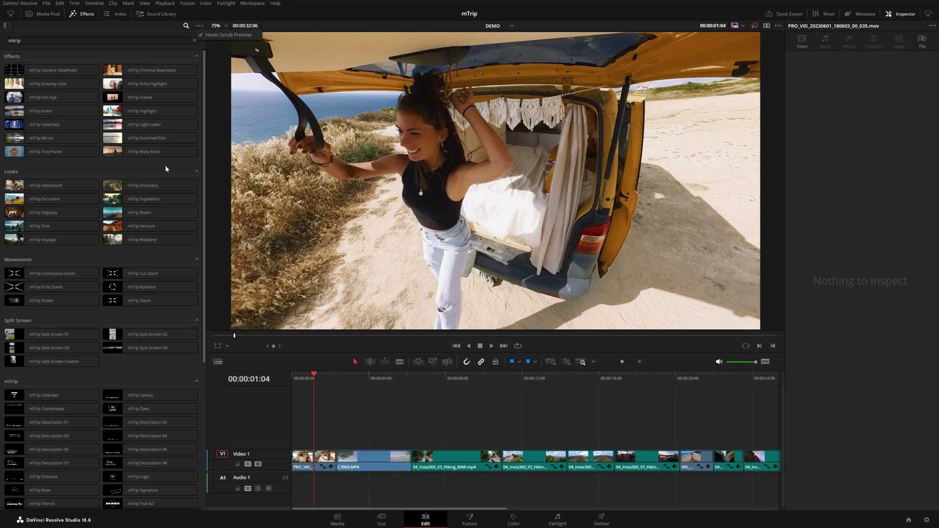
pyautogui.moveTo(143, 191)
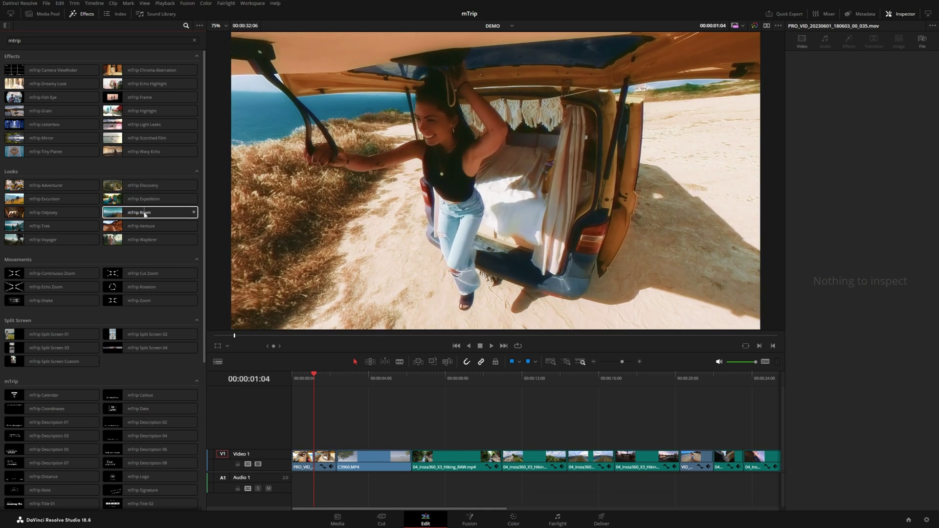
# Add an Adjustment Clip at the start of Video 2 and extend it to about 20 seconds
pyautogui.click(7, 25)
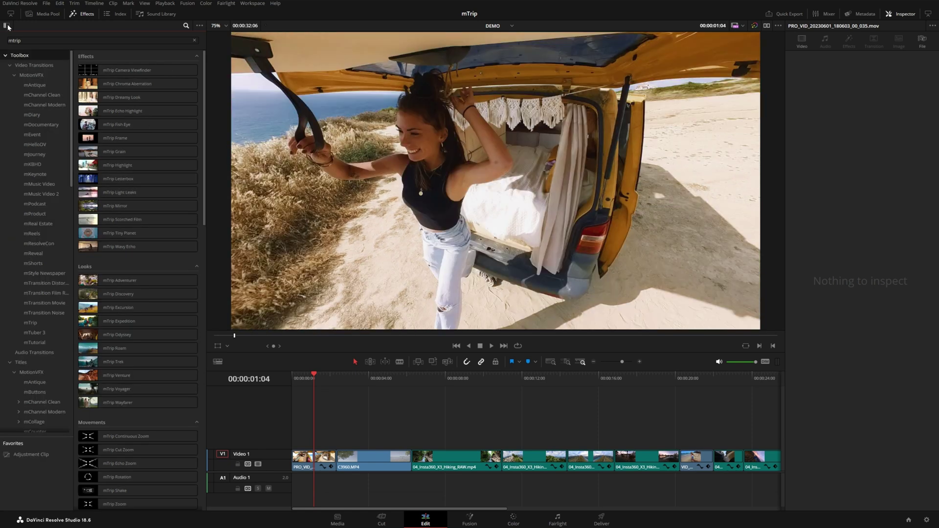
pyautogui.moveTo(297, 426); pyautogui.dragTo(299, 433)
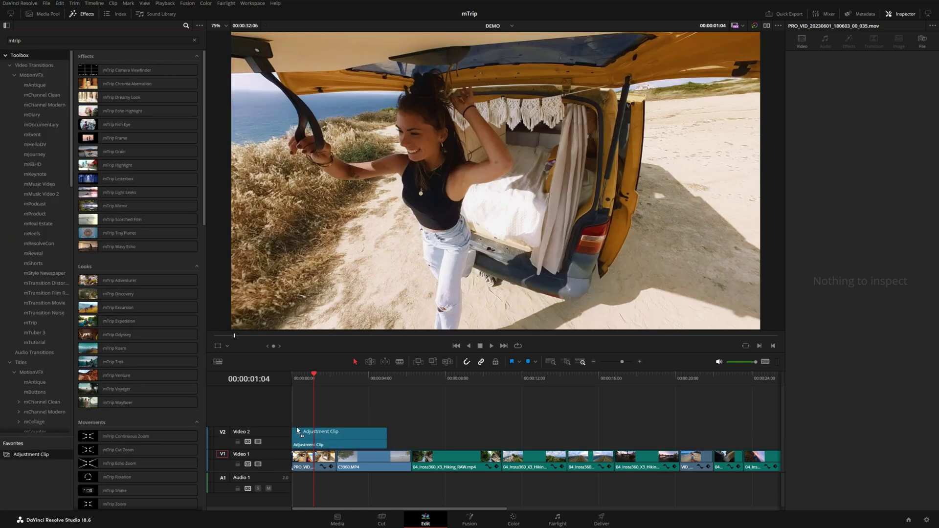
pyautogui.click(323, 437)
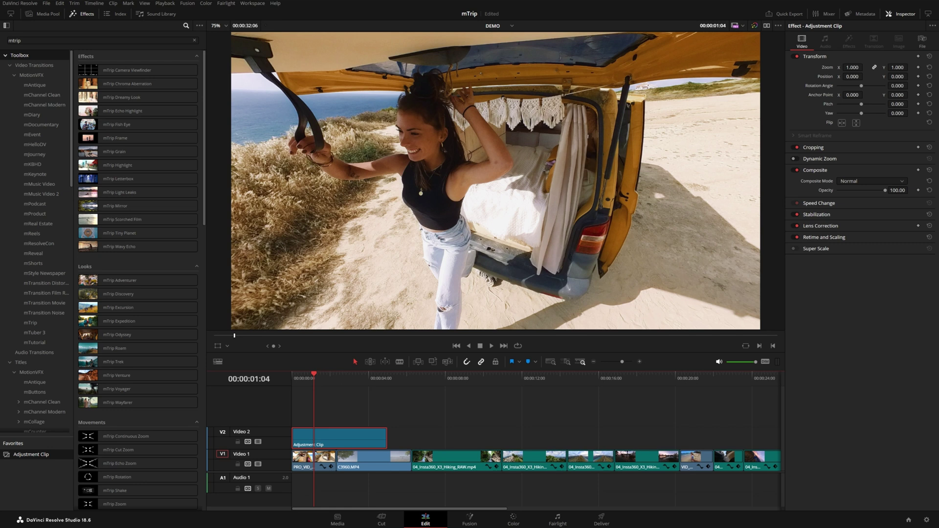
pyautogui.click(7, 26)
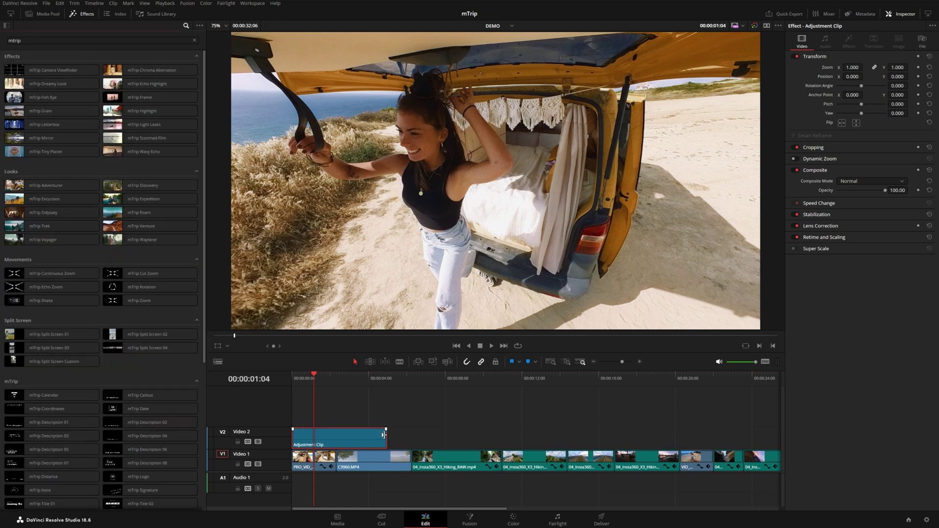
pyautogui.moveTo(394, 437); pyautogui.dragTo(679, 446)
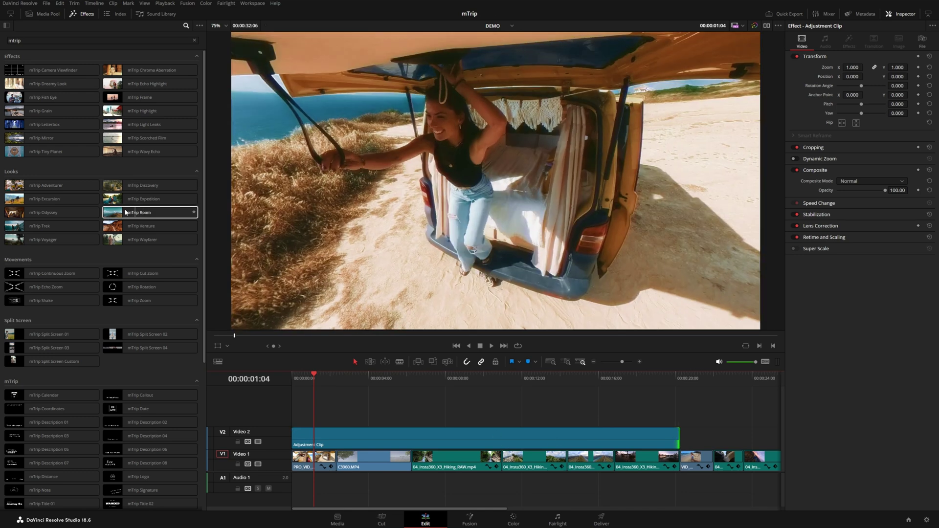
# Apply the mTrip Roam look to the adjustment clip and play the result
pyautogui.moveTo(142, 212); pyautogui.dragTo(355, 441)
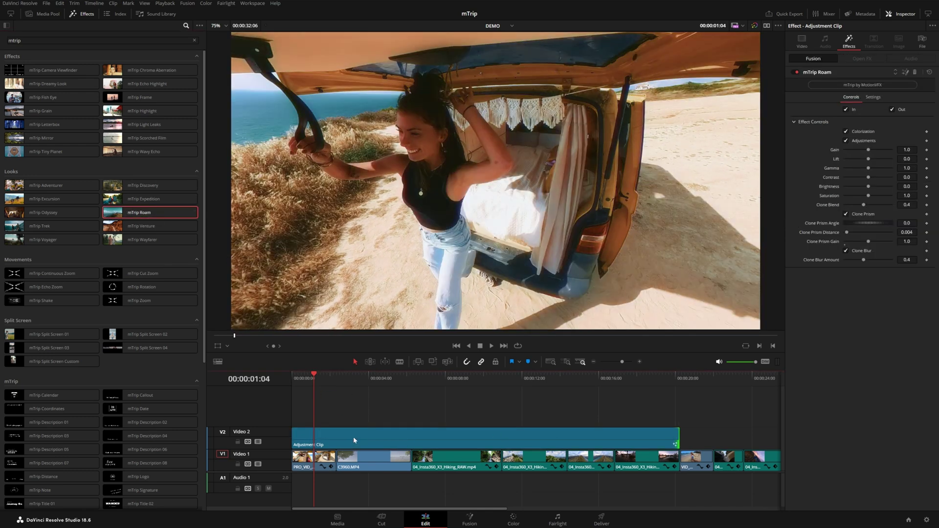
pyautogui.press('space')
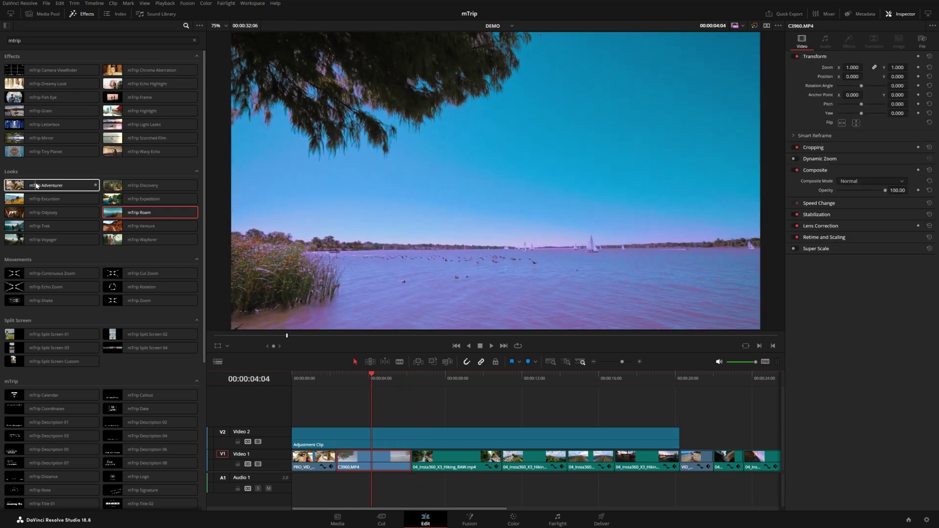
# Apply the mTrip Adventurer look to the adjustment clip and play from about 00:00:02:09
pyautogui.moveTo(27, 186); pyautogui.dragTo(400, 441)
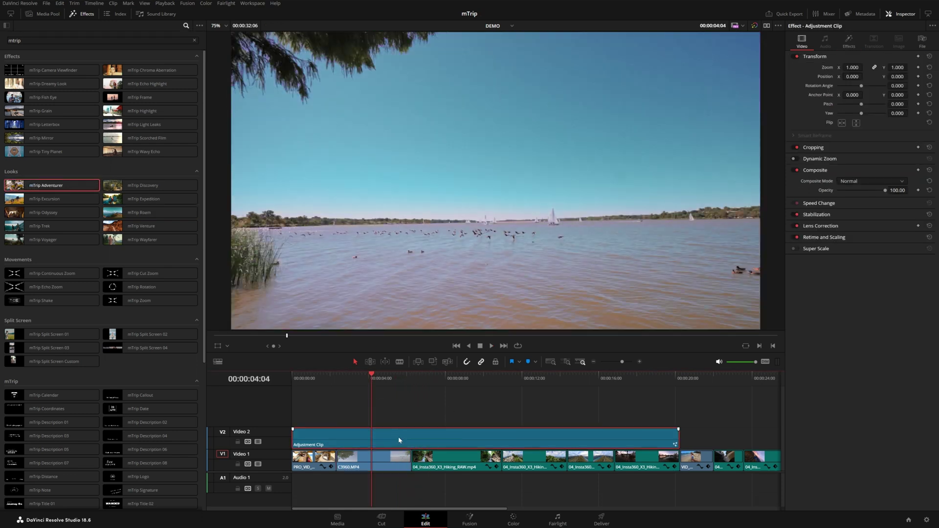
pyautogui.click(339, 380)
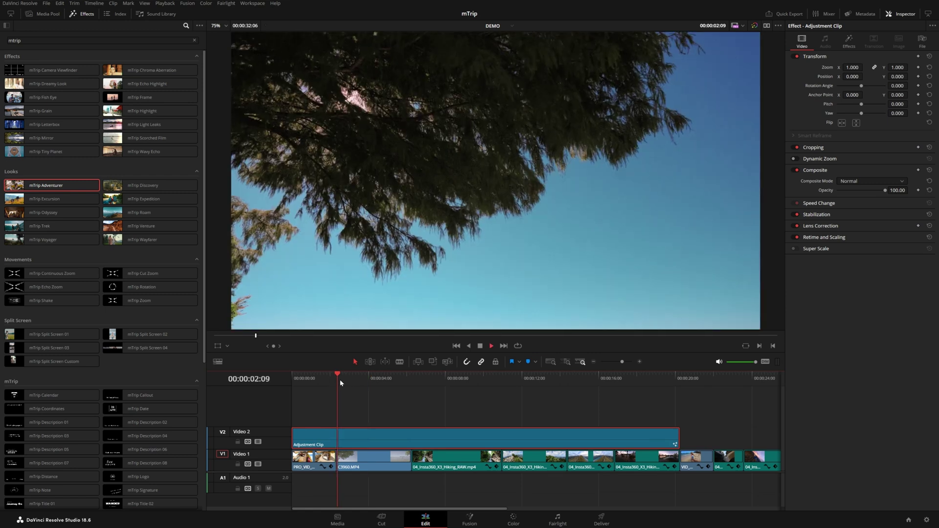
pyautogui.press('space')
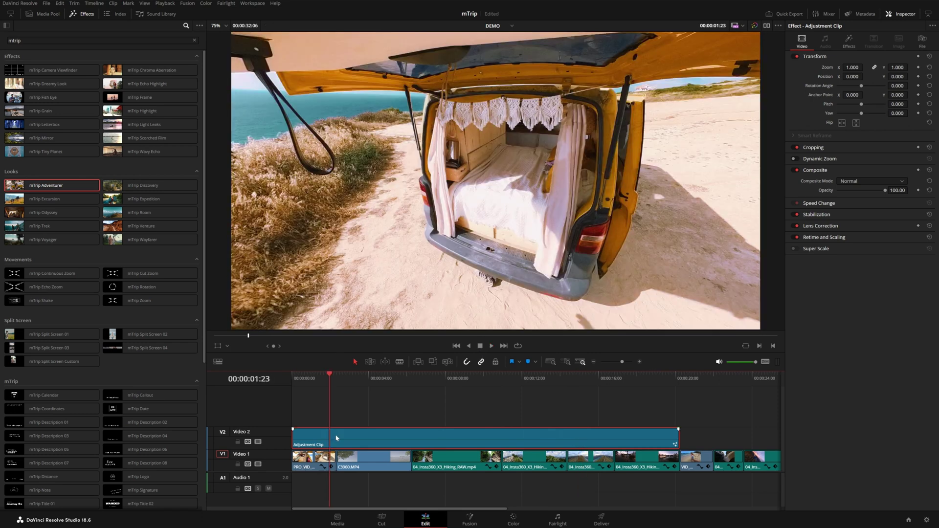
# Delete the adjustment clip and add the mTrip Description 04 title at the start of Video 2
pyautogui.press('Delete')
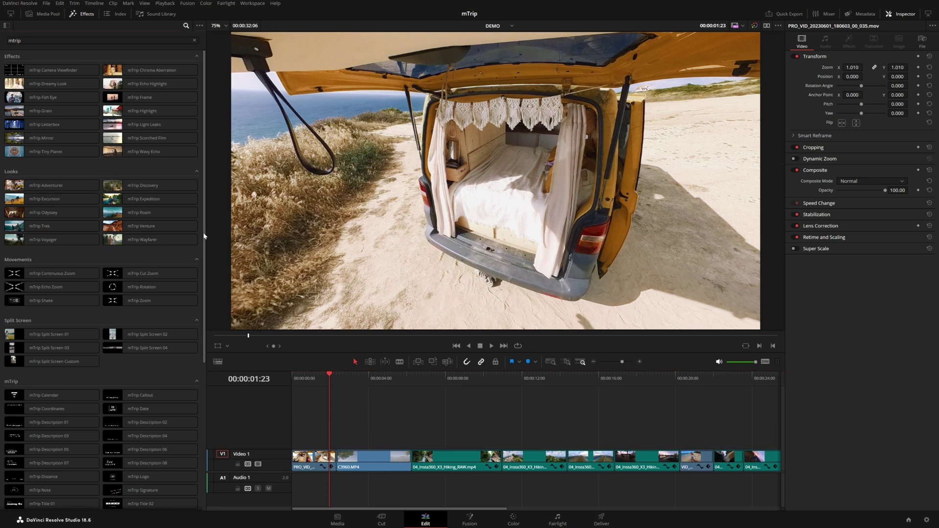
pyautogui.moveTo(205, 237); pyautogui.dragTo(208, 353)
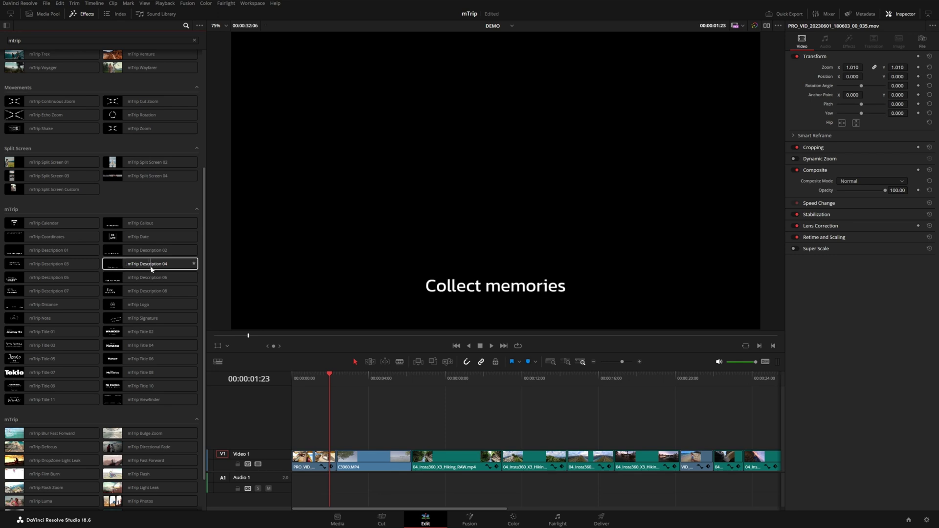
pyautogui.moveTo(165, 266); pyautogui.dragTo(274, 438)
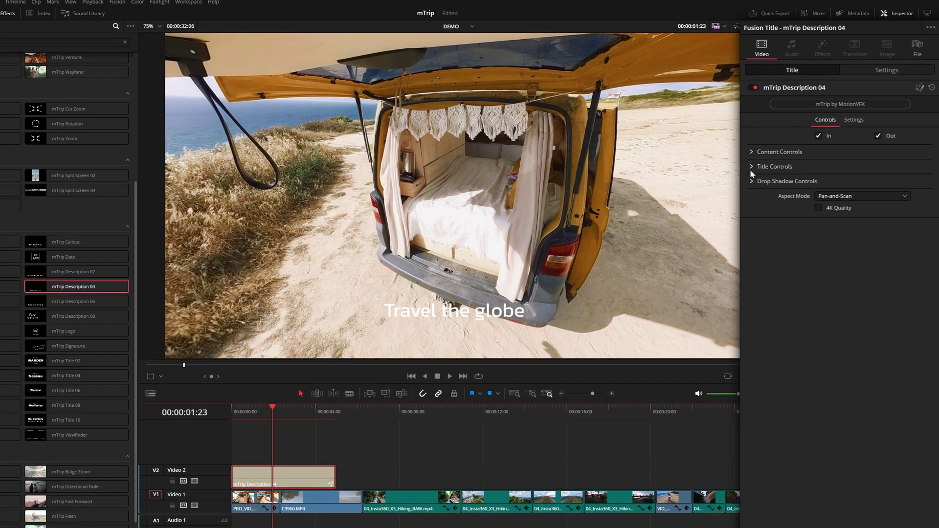
# Expand the title's Title Controls and play its text lines from the start of the timeline
pyautogui.click(774, 150)
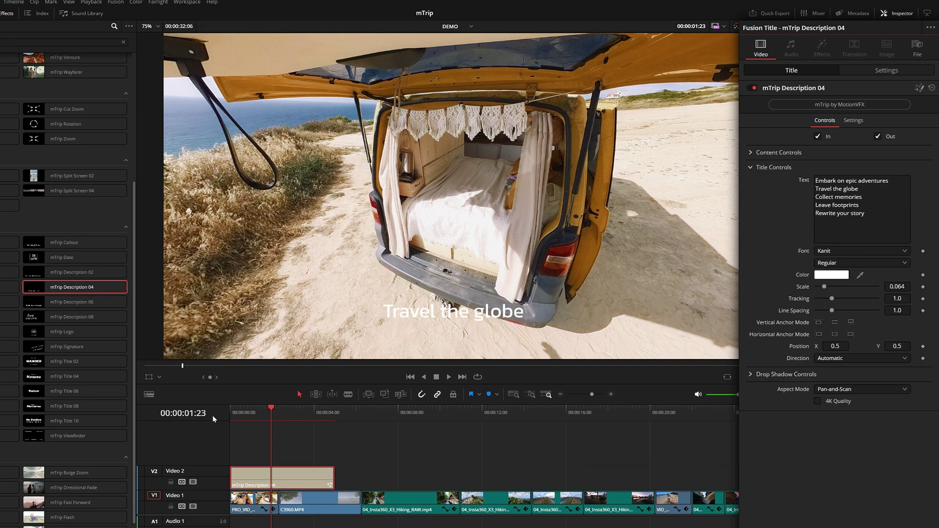
pyautogui.press('Home')
pyautogui.press('space')
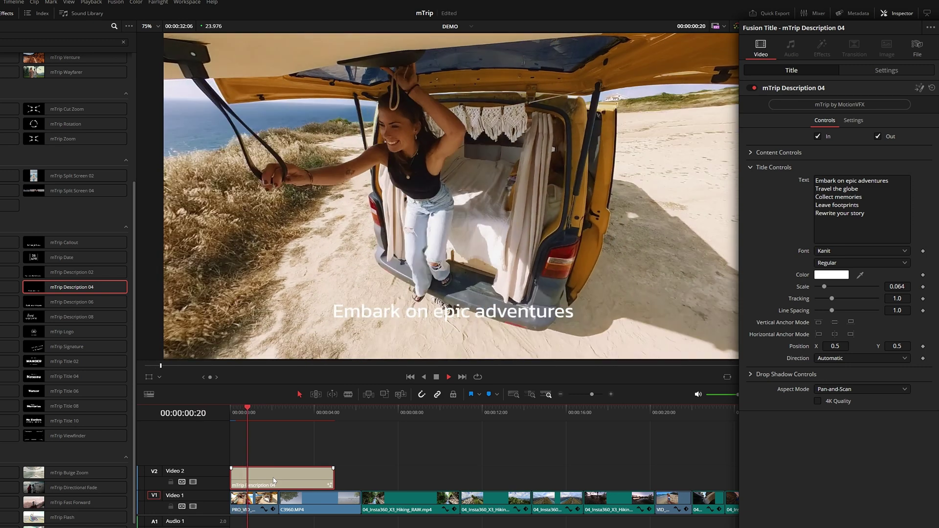
pyautogui.press('space')
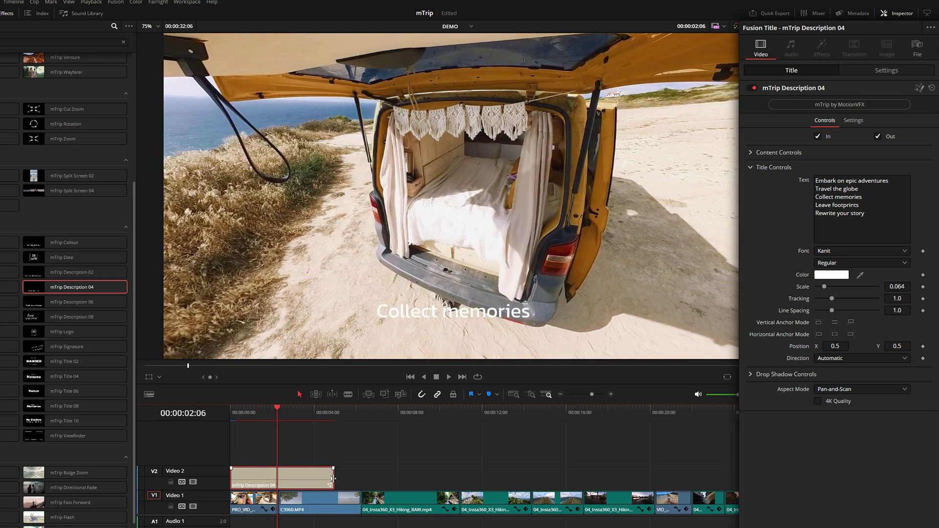
# Extend the mTrip Description 04 title to about 13.5 seconds and play it from the start
pyautogui.moveTo(333, 479); pyautogui.dragTo(515, 479)
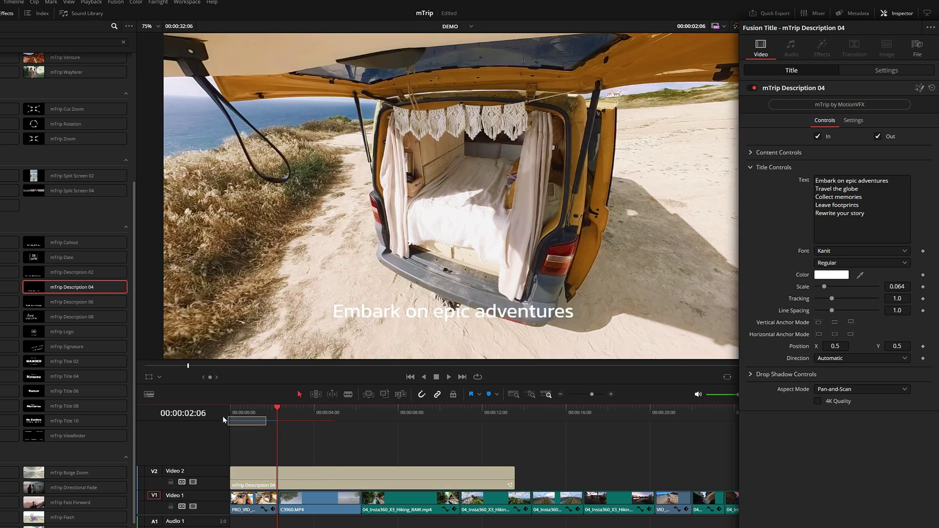
pyautogui.press('Home')
pyautogui.press('space')
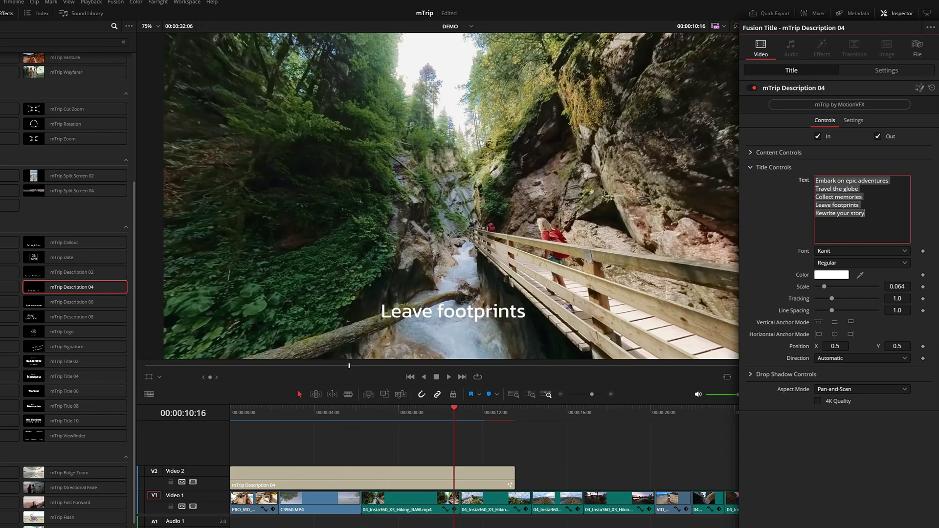
# Append a pasted copy of the five text lines to the mTrip Description 04 title and play it from the start
pyautogui.click(866, 213)
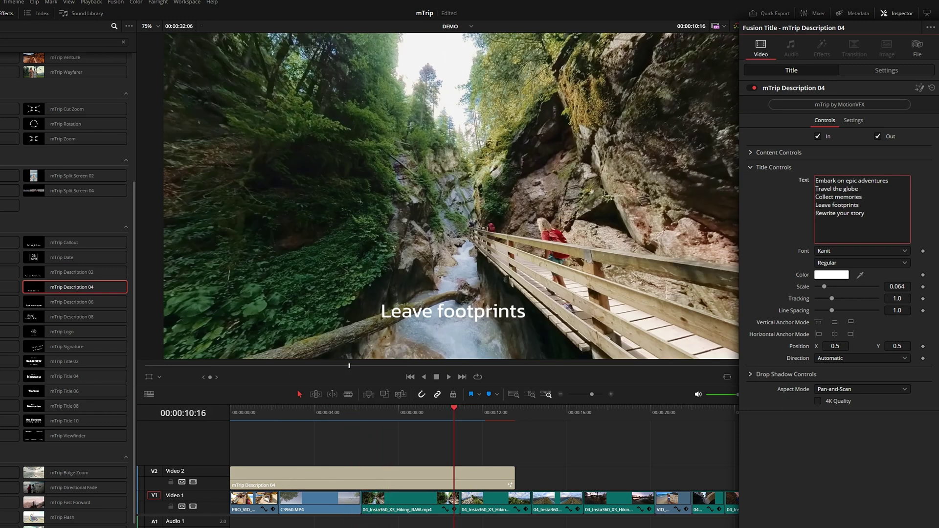
pyautogui.press('Return')
pyautogui.write('Embark on epic adventures Travel the globe Collect memories Leave footprints Rewrite your story')
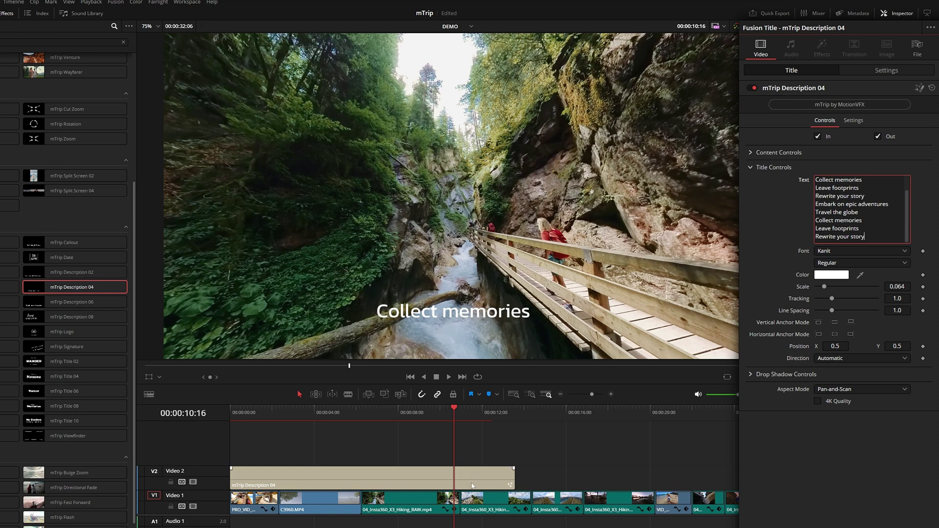
pyautogui.click(279, 409)
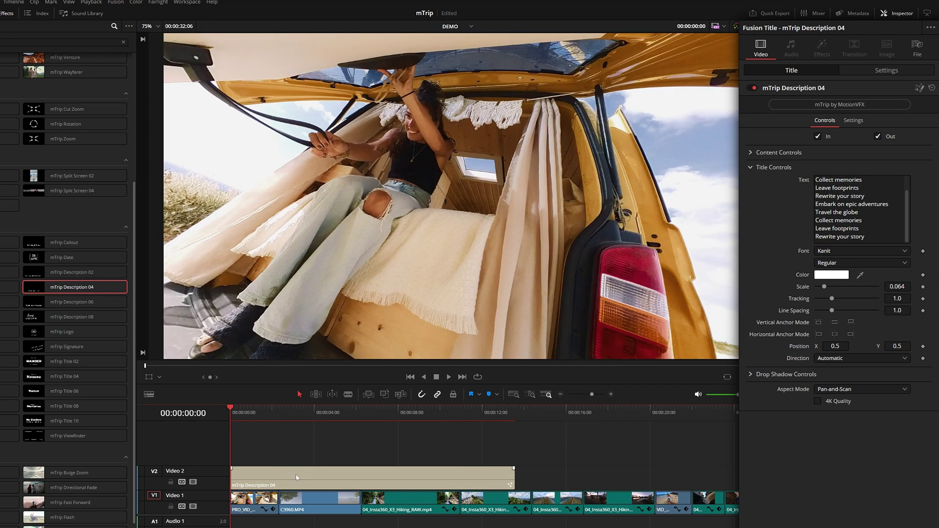
pyautogui.press('space')
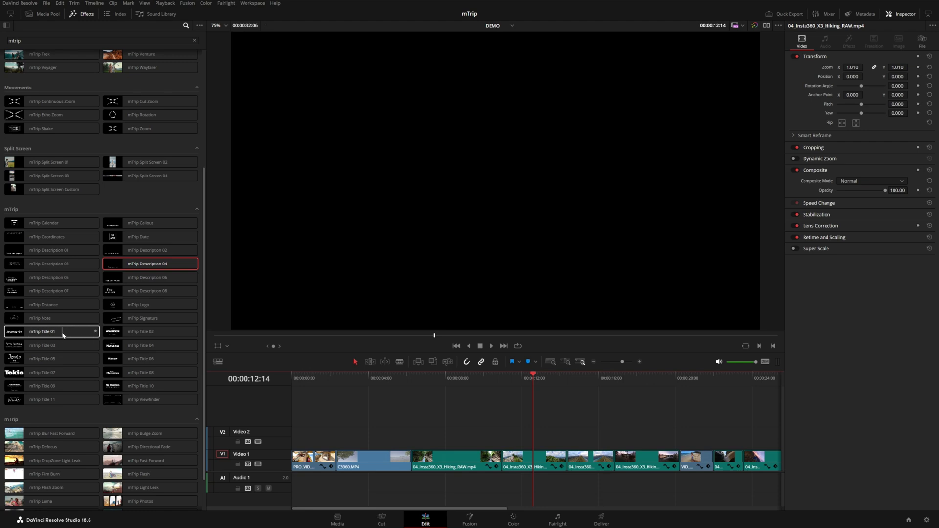
# Place the mTrip Title 01 title on Video 2, ending with the C3960.MP4 clip, and view it at 00:00:02:08
pyautogui.moveTo(63, 335); pyautogui.dragTo(359, 439)
pyautogui.click(337, 379)
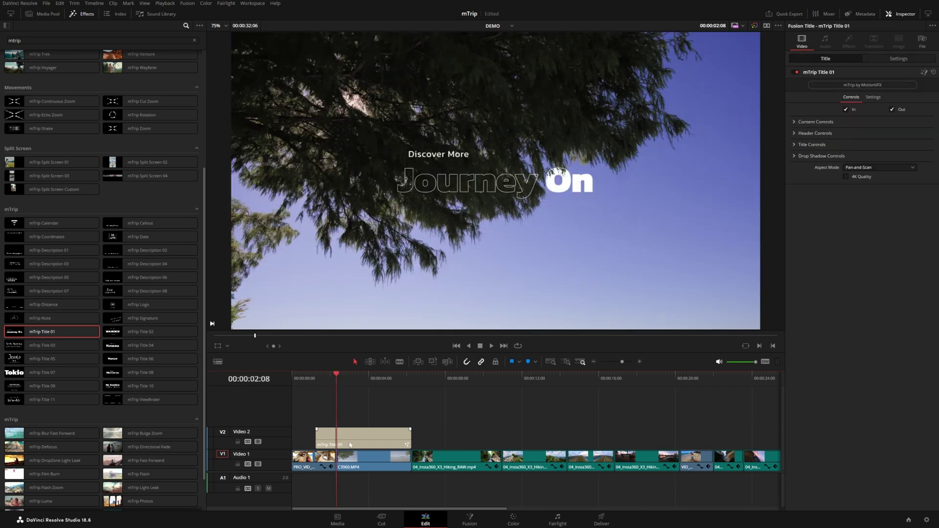
pyautogui.click(551, 186)
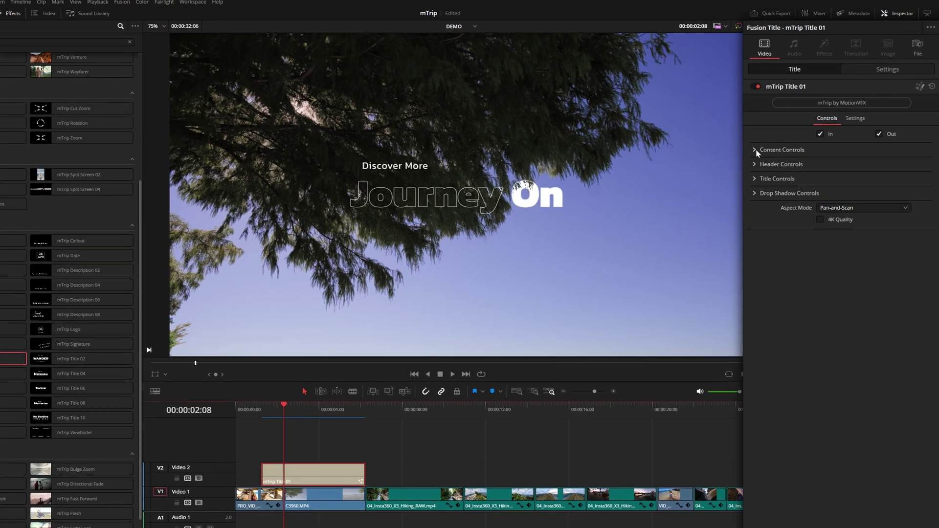
# Set the mTrip Title 01 content position to X 0.5, Y 0.366
pyautogui.click(794, 122)
pyautogui.moveTo(897, 165); pyautogui.dragTo(778, 165)
pyautogui.moveTo(856, 165); pyautogui.dragTo(876, 165)
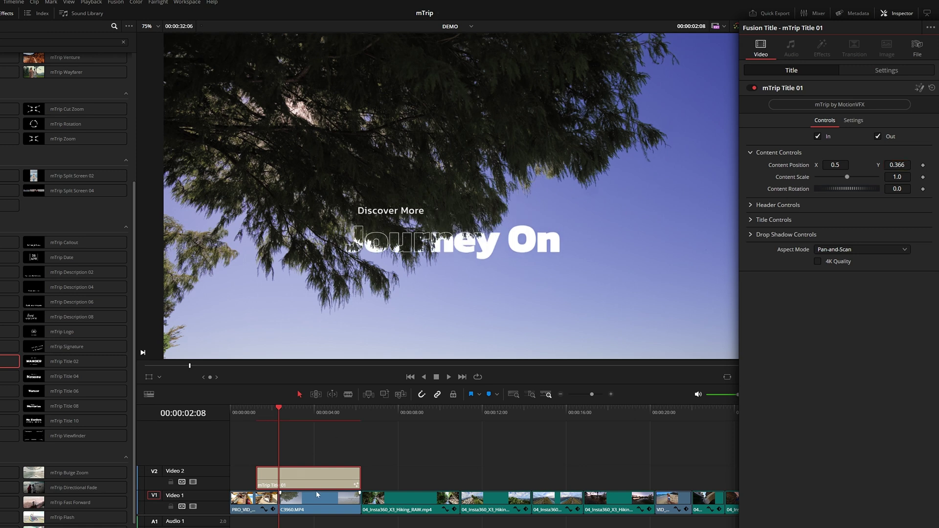
# Shift the fill range of the Journey On title text to 0.583–0.633
pyautogui.scroll(-1, 734, 205)
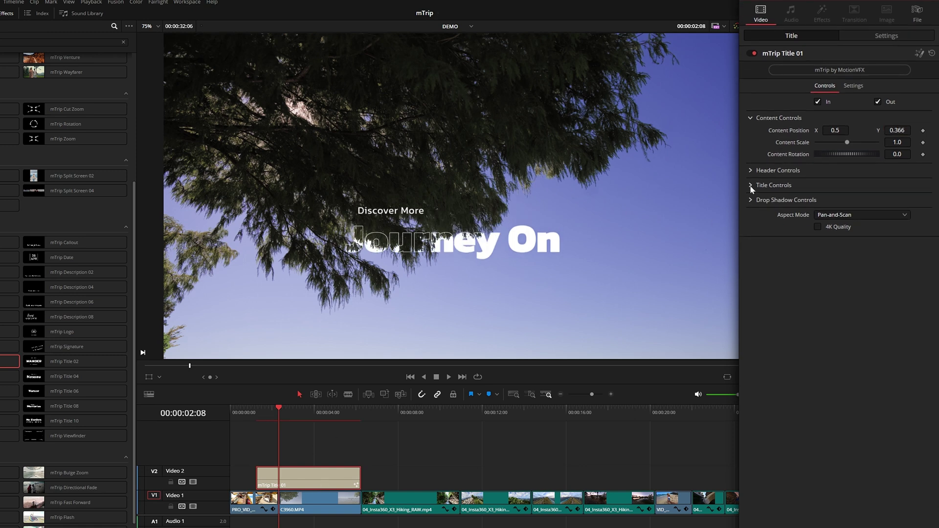
pyautogui.click(753, 186)
pyautogui.scroll(-1, 803, 342)
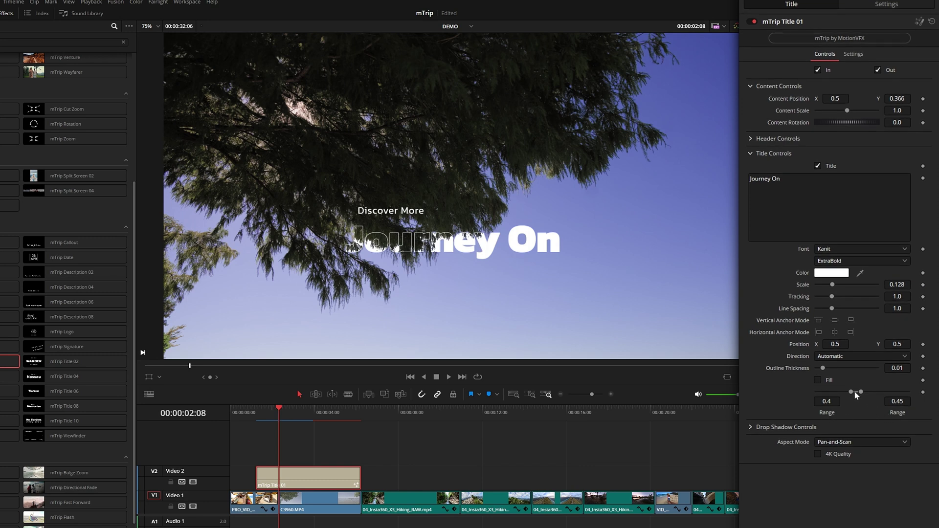
pyautogui.moveTo(857, 392); pyautogui.dragTo(872, 392)
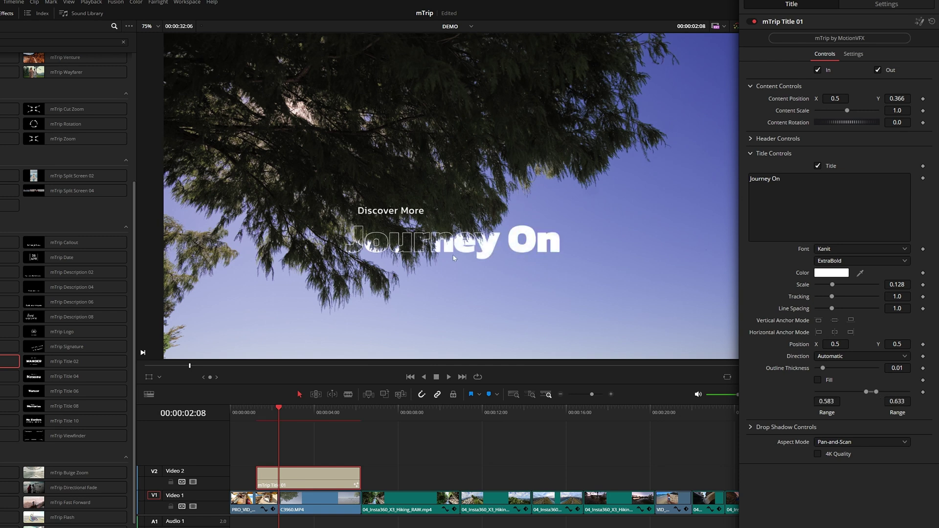
# Try the solid fill on the Journey On text, revert it, and set the content position Y to 0.369 at 00:00:04:01
pyautogui.click(819, 380)
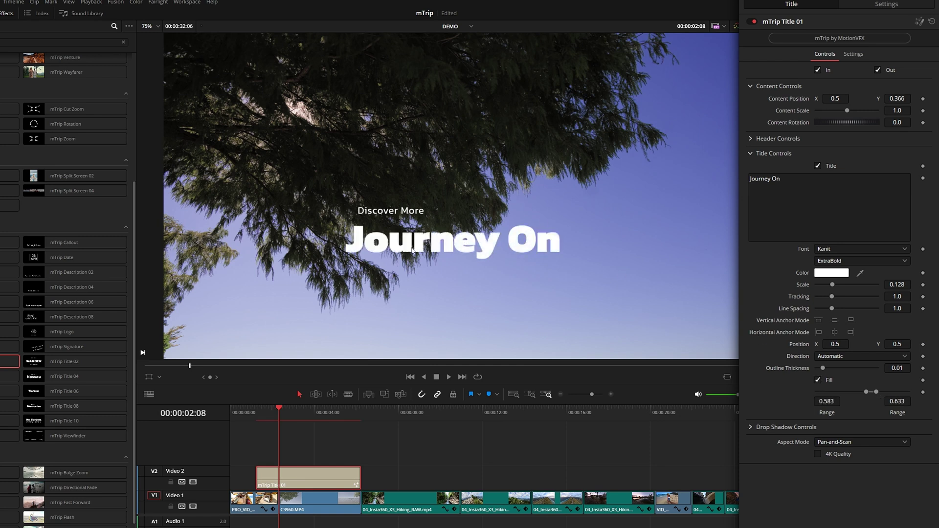
pyautogui.hotkey('ctrl', 'z')
pyautogui.moveTo(293, 411); pyautogui.dragTo(316, 412)
pyautogui.moveTo(898, 98); pyautogui.dragTo(899, 98)
# Try a fill range of 0.522–0.817 on the Journey On text and play the title from 00:00:02:08
pyautogui.moveTo(876, 392)
pyautogui.mouseDown()
pyautogui.moveTo(893, 393)
pyautogui.moveTo(861, 392)
pyautogui.mouseUp()
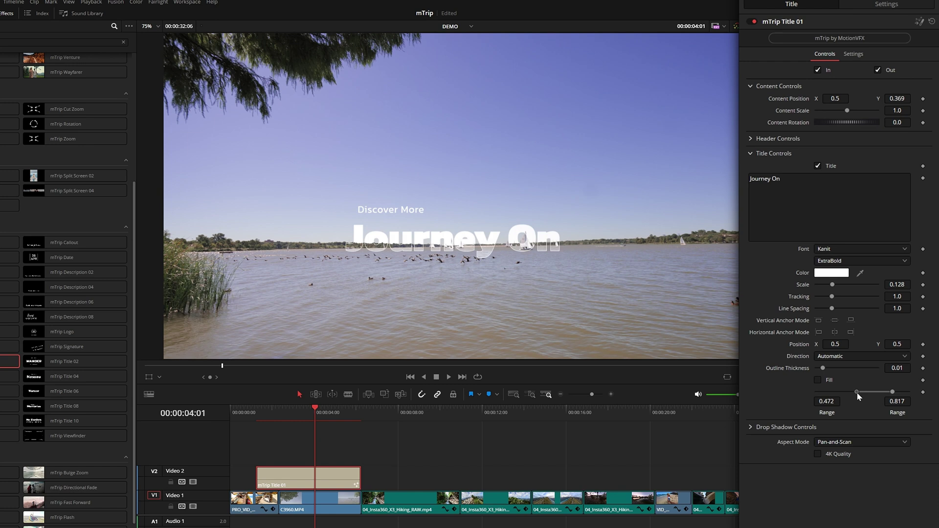
pyautogui.moveTo(301, 416); pyautogui.dragTo(280, 417)
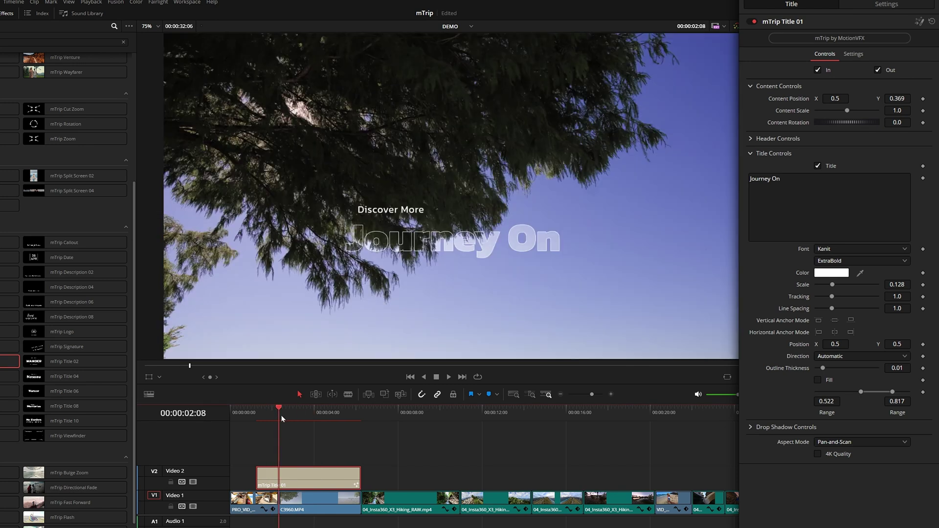
pyautogui.press('space')
pyautogui.press('k')
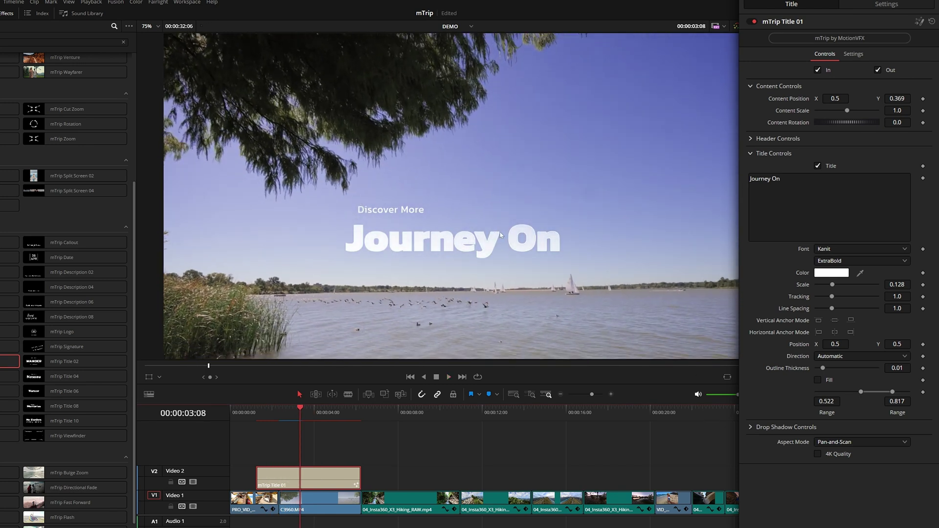
# Set the Journey On text's fill range to 0.667–0.962 and play the title from 00:00:02:08
pyautogui.moveTo(881, 392); pyautogui.dragTo(895, 398)
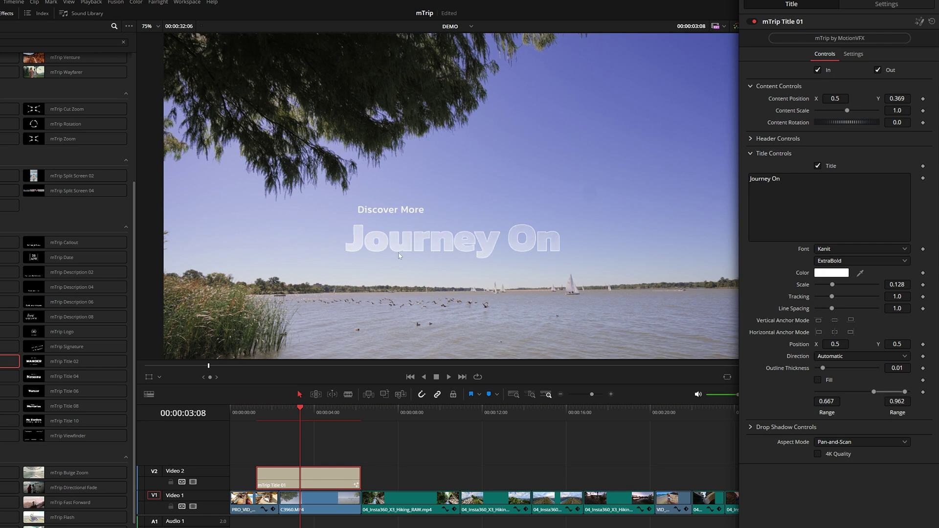
pyautogui.click(282, 414)
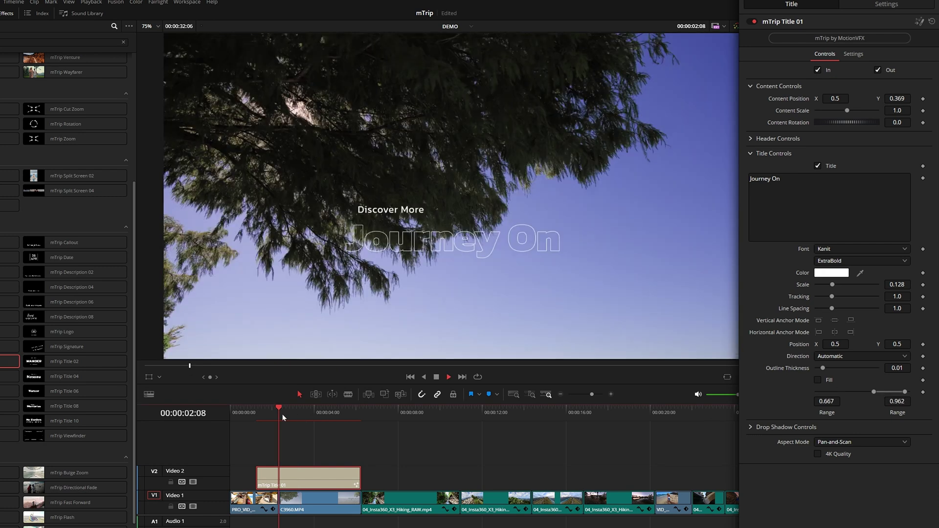
pyautogui.press('space')
pyautogui.press('space')
# Shift the mTrip Title 01 clip on Video 2 to start shortly after the C3960.MP4 clip begins, and play it
pyautogui.moveTo(344, 438); pyautogui.dragTo(365, 443)
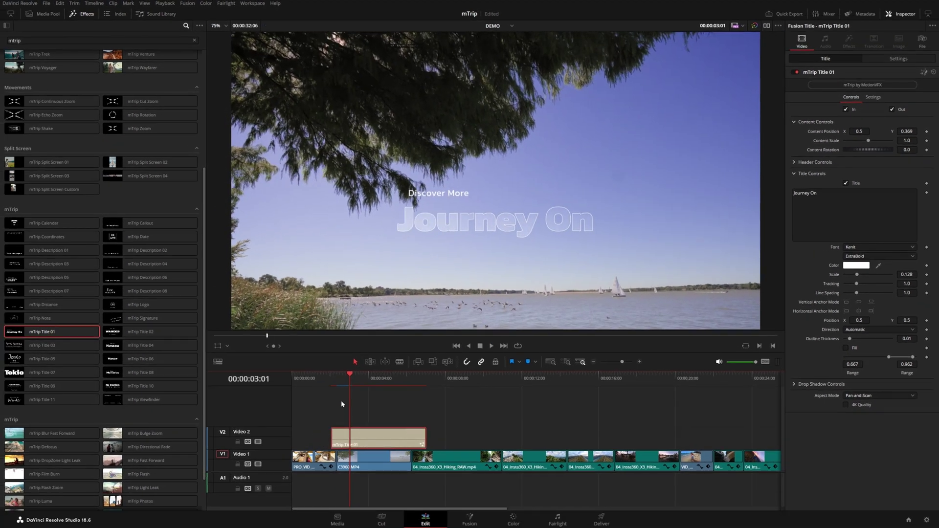
pyautogui.click(330, 383)
pyautogui.press('space')
pyautogui.press('space')
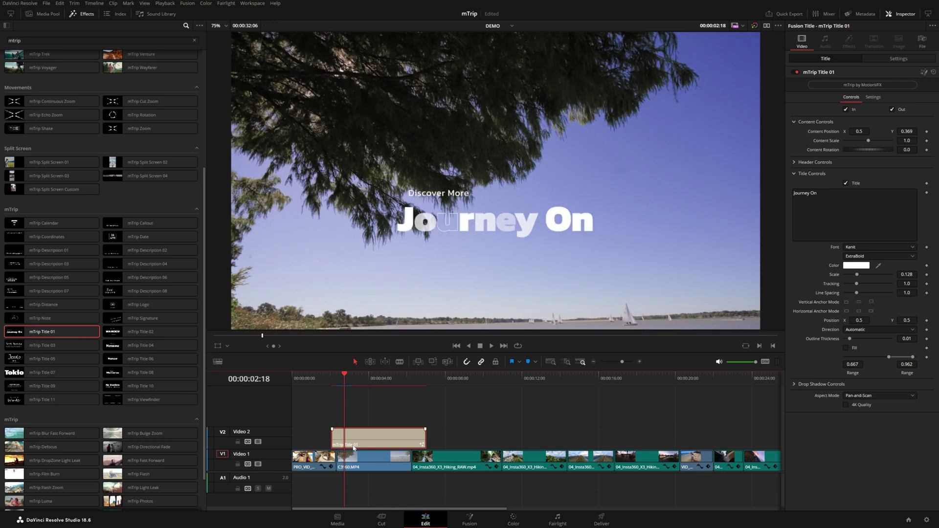
pyautogui.moveTo(370, 439); pyautogui.dragTo(376, 442)
pyautogui.click(332, 388)
pyautogui.click(336, 383)
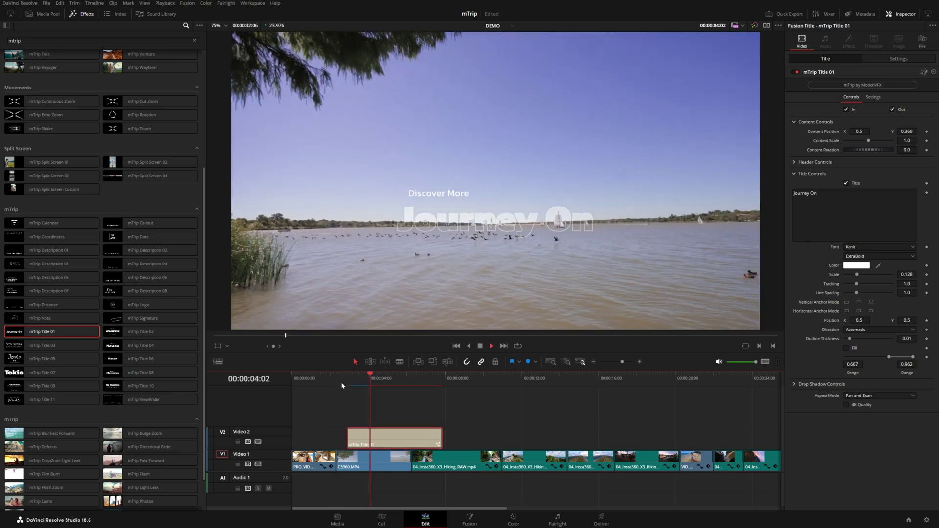
pyautogui.press('space')
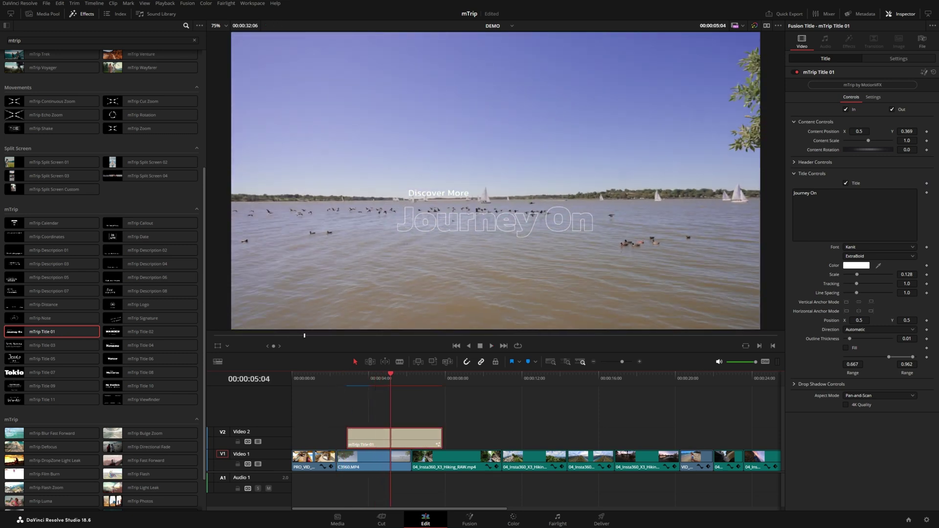
# Set the mTrip Title 01 content position Y to 0.462 and play the title again
pyautogui.moveTo(907, 132); pyautogui.dragTo(928, 132)
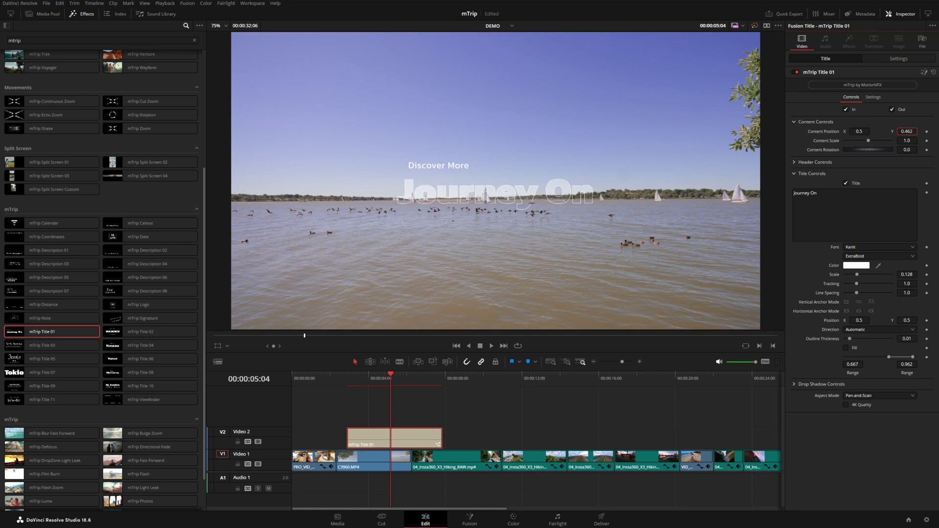
pyautogui.click(351, 374)
pyautogui.press('space')
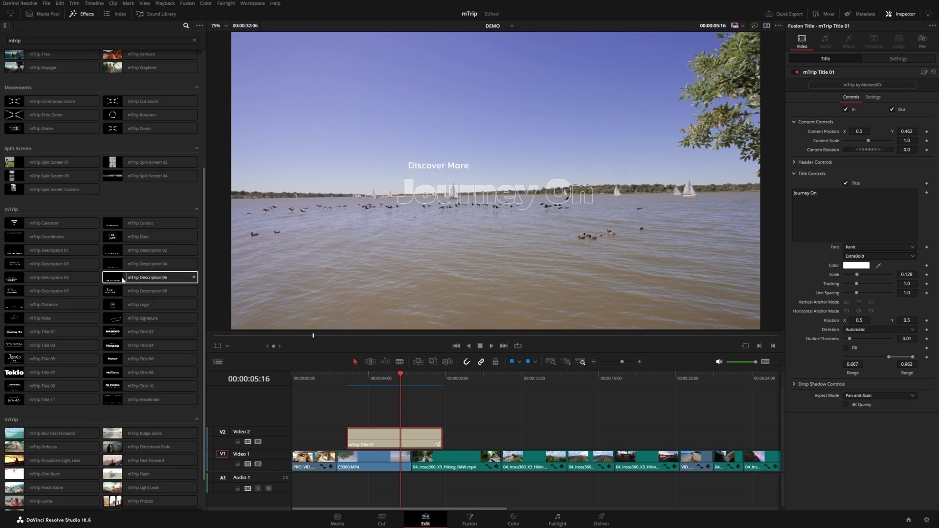
# Add the mTrip Description 06 title on Video 3 above mTrip Title 01 and change its text to "Word by word animation!"
pyautogui.moveTo(125, 280)
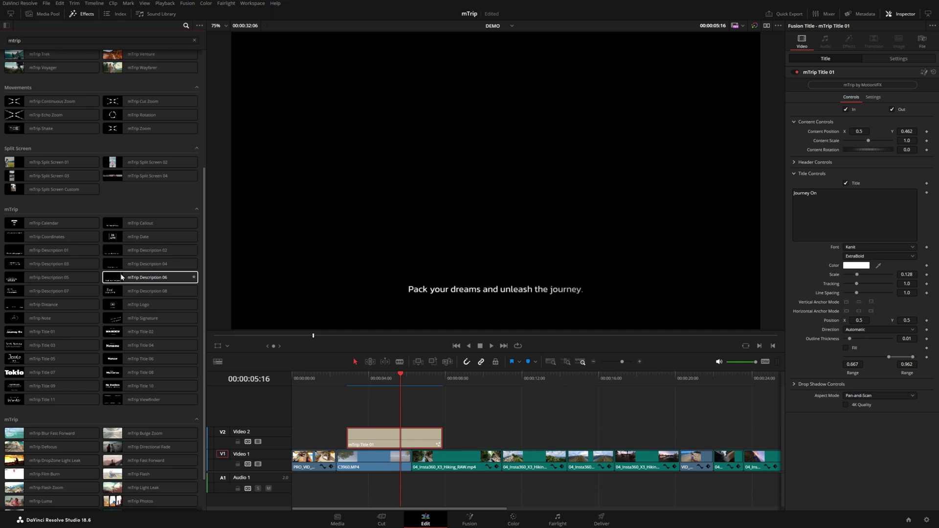
pyautogui.moveTo(132, 276); pyautogui.dragTo(366, 422)
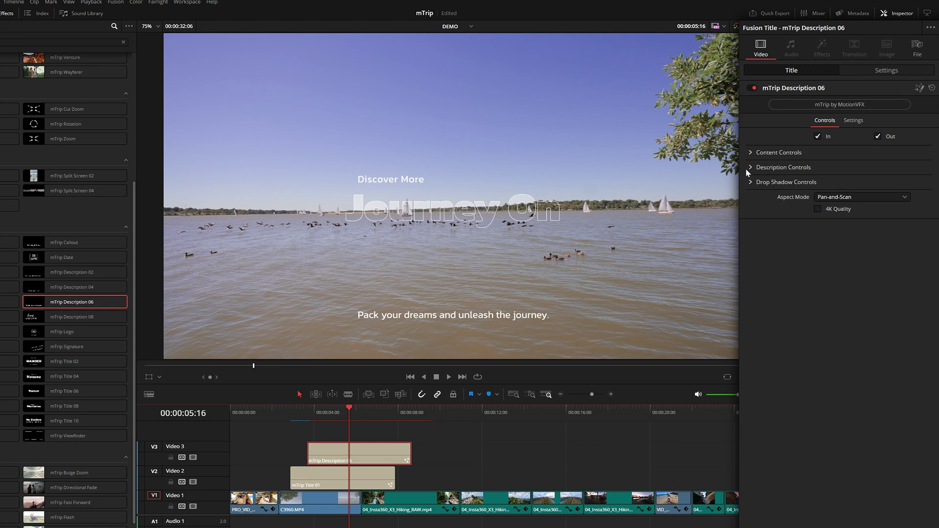
pyautogui.click(751, 168)
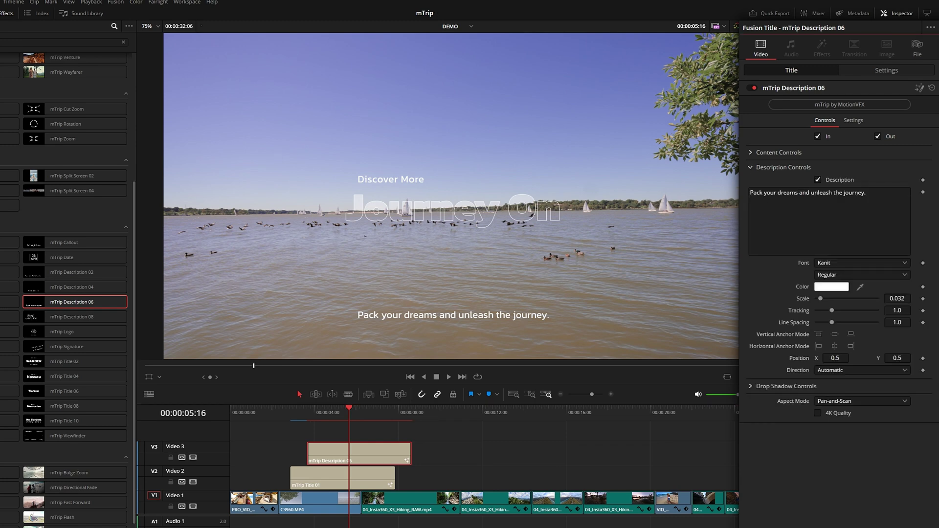
pyautogui.click(867, 193)
pyautogui.hotkey('ctrl', 'a')
pyautogui.write('Word by word ')
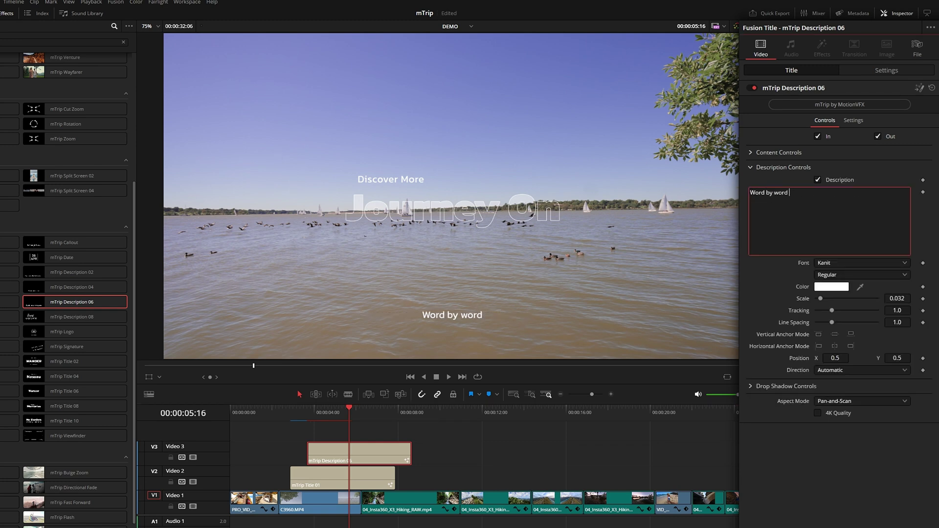
pyautogui.write('animation!')
# Set the description text's scale to 0.052, turn off its drop shadow, and play it from 00:00:03:16
pyautogui.moveTo(897, 299); pyautogui.dragTo(907, 298)
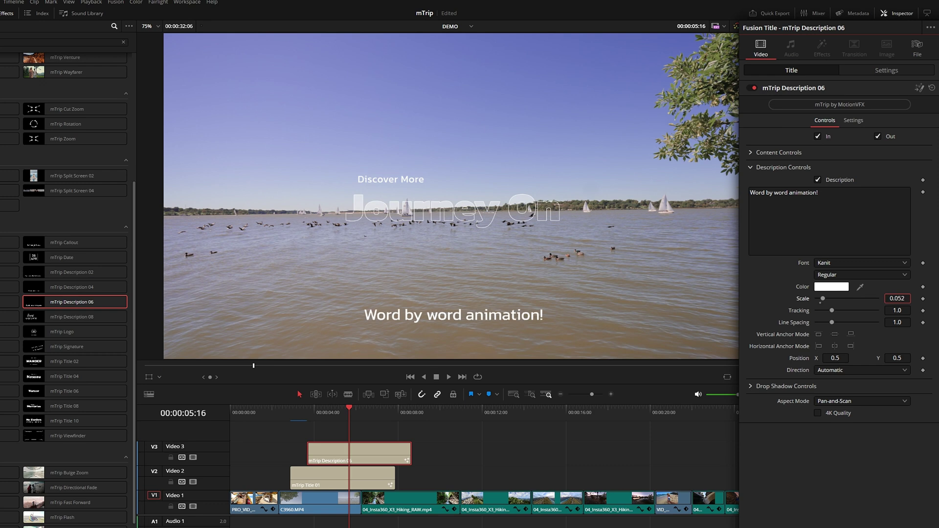
pyautogui.click(755, 386)
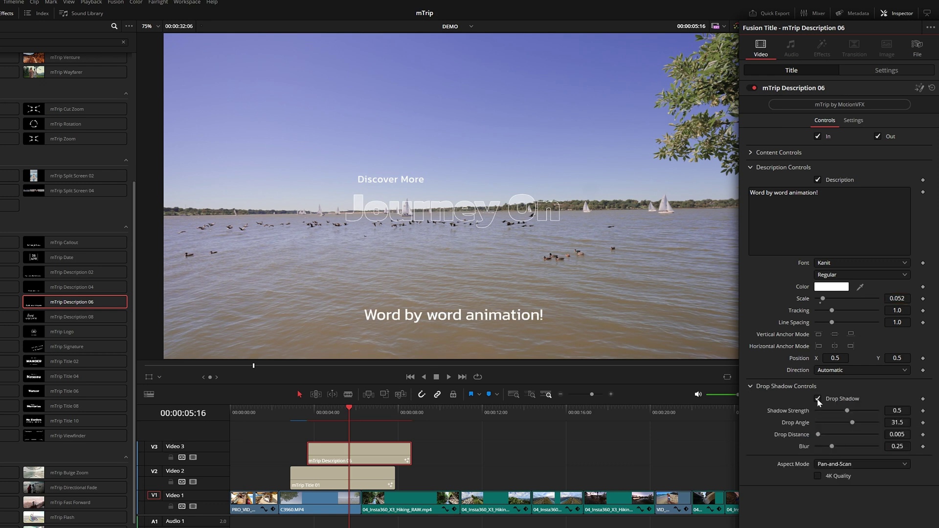
pyautogui.click(303, 412)
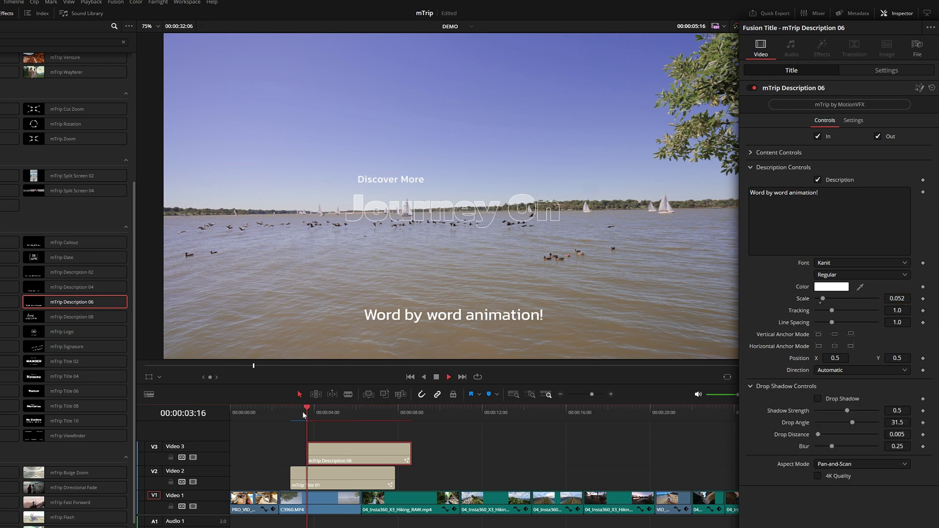
pyautogui.press('space')
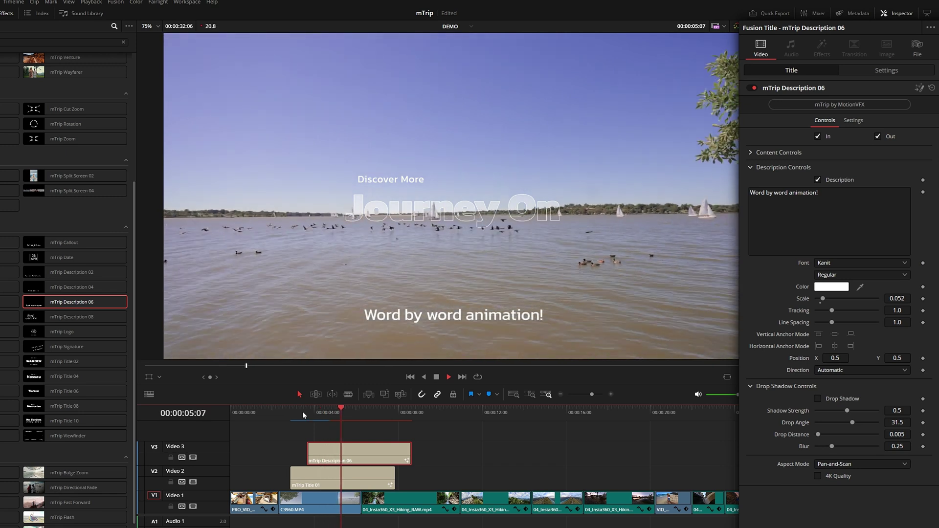
pyautogui.press('space')
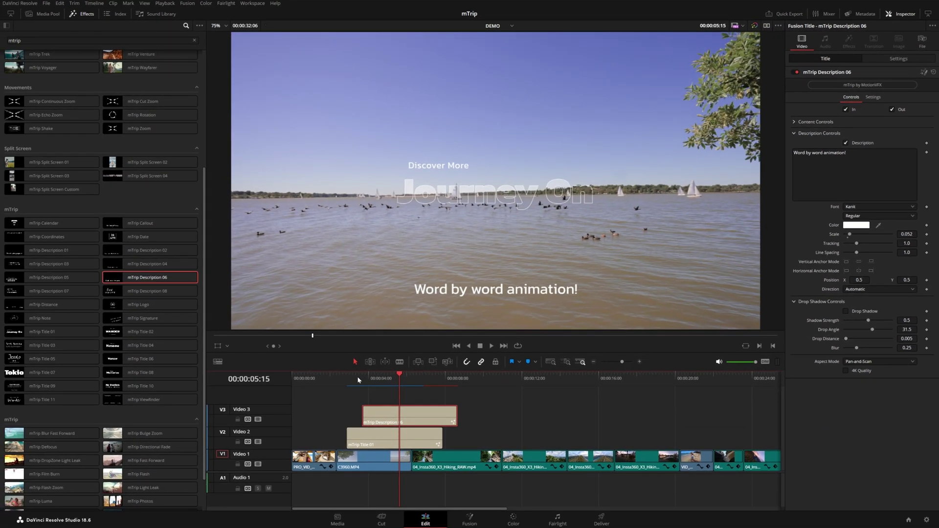
# Add the mTrip Rotation Zoom transition between C3960.MP4 and 04_Insta360_X3_Hiking_RAW.mp4 on Video 1 and play through the cut
pyautogui.scroll(-3, 163, 505)
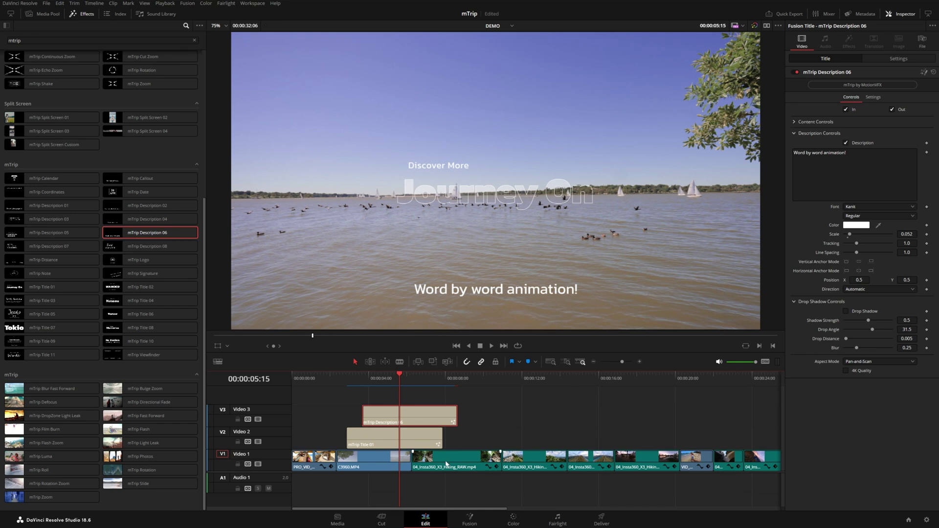
pyautogui.moveTo(427, 378); pyautogui.dragTo(405, 379)
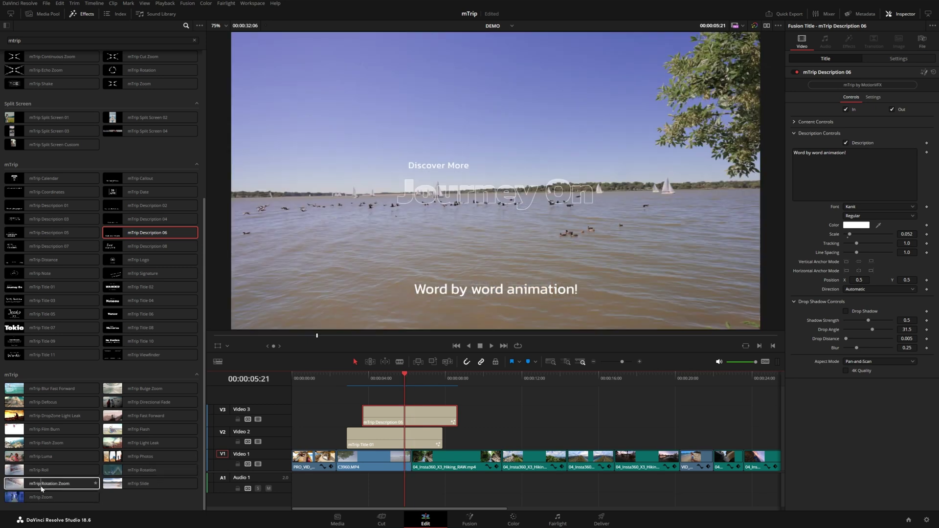
pyautogui.moveTo(42, 489); pyautogui.dragTo(411, 460)
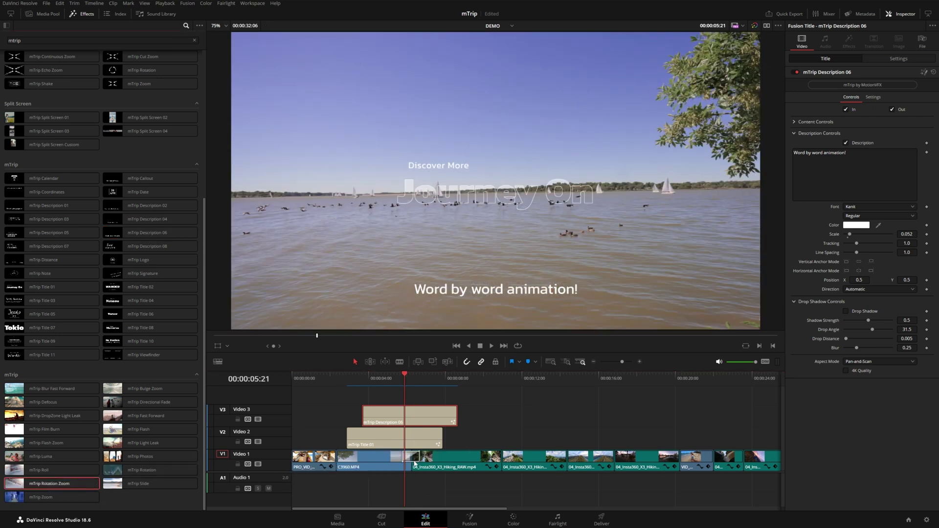
pyautogui.press('space')
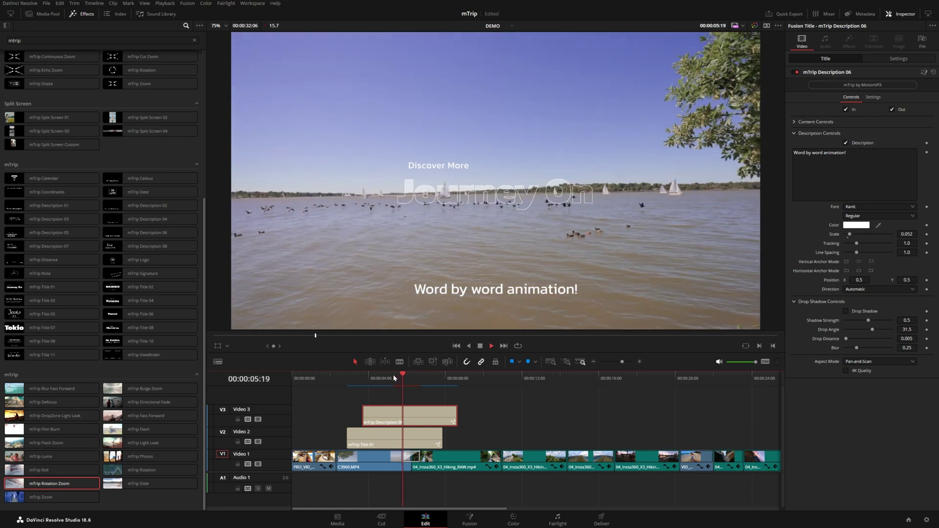
pyautogui.click(394, 379)
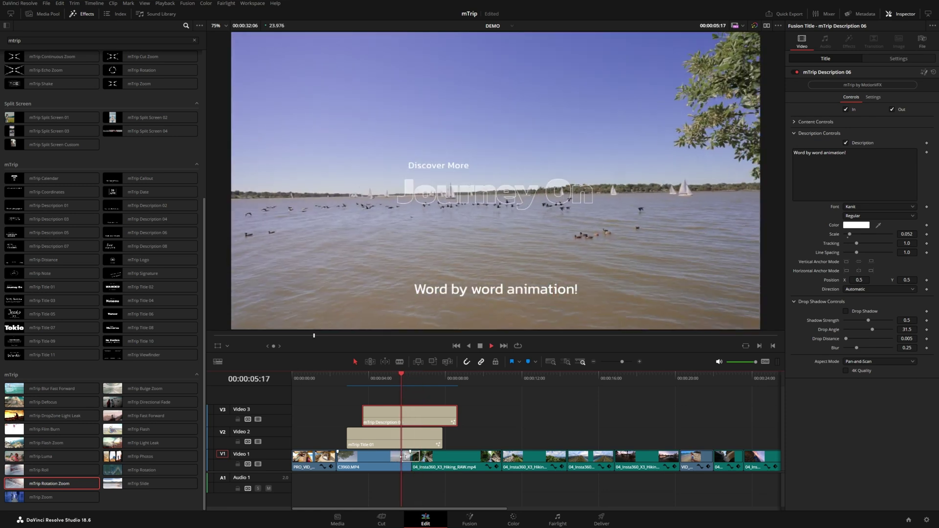
pyautogui.press('space')
# Turn off Invert Movement for the mTrip Rotation Zoom transition and replay the cut
pyautogui.click(407, 460)
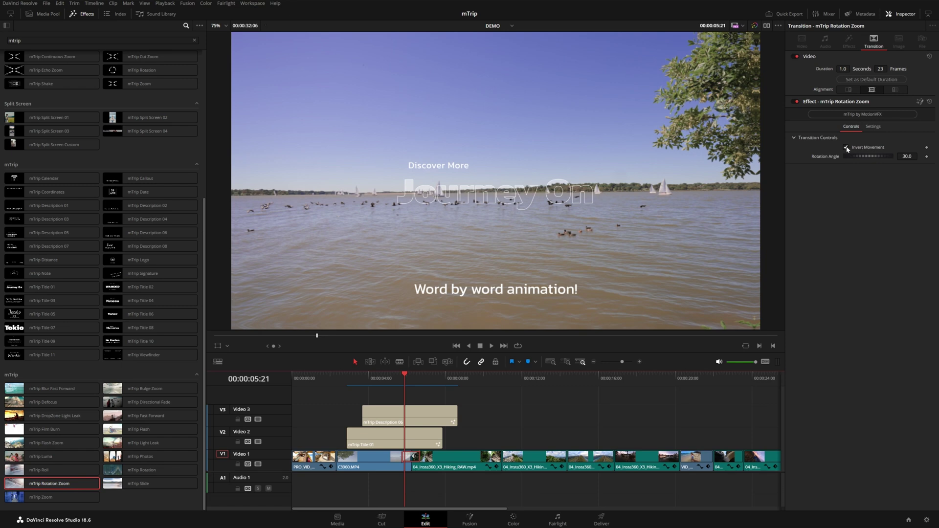
pyautogui.click(846, 147)
pyautogui.click(395, 382)
pyautogui.press('space')
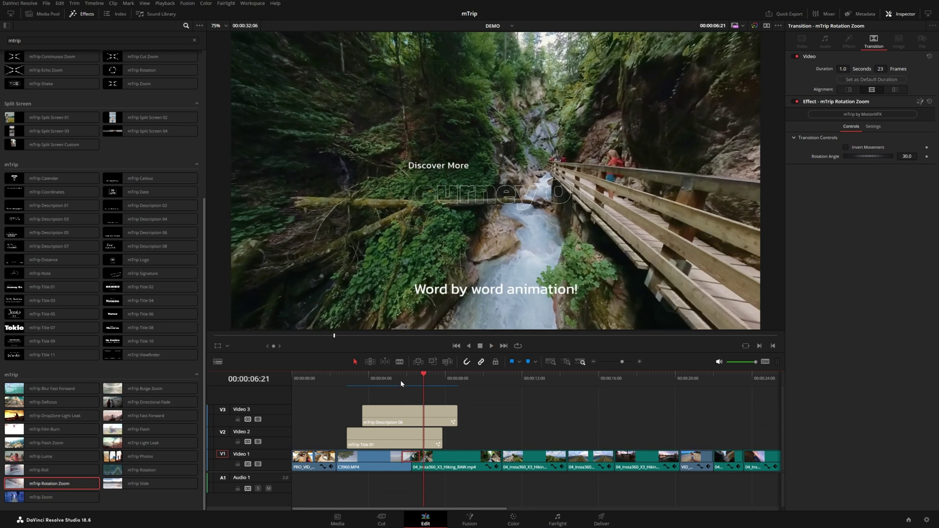
# Turn off the Out animation for mTrip Title 01 and mTrip Description 06, and play through the end of both titles
pyautogui.click(423, 438)
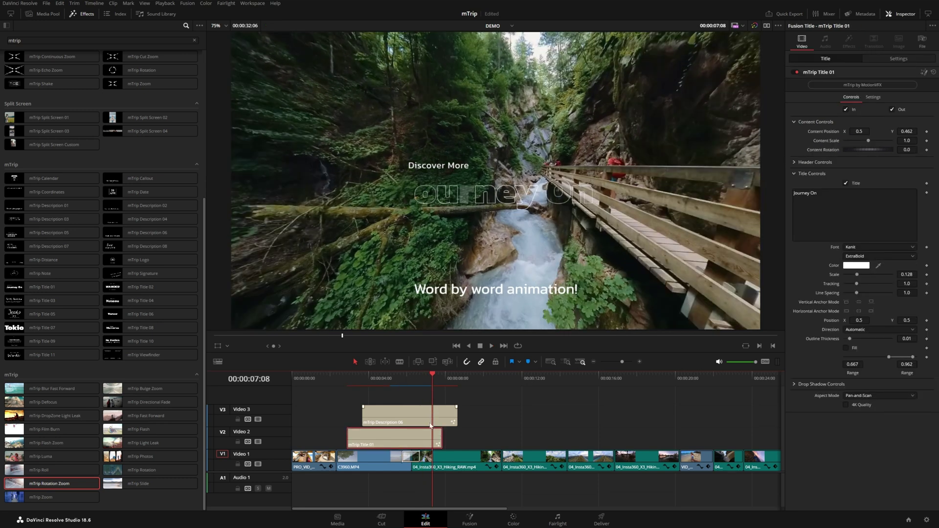
pyautogui.click(893, 109)
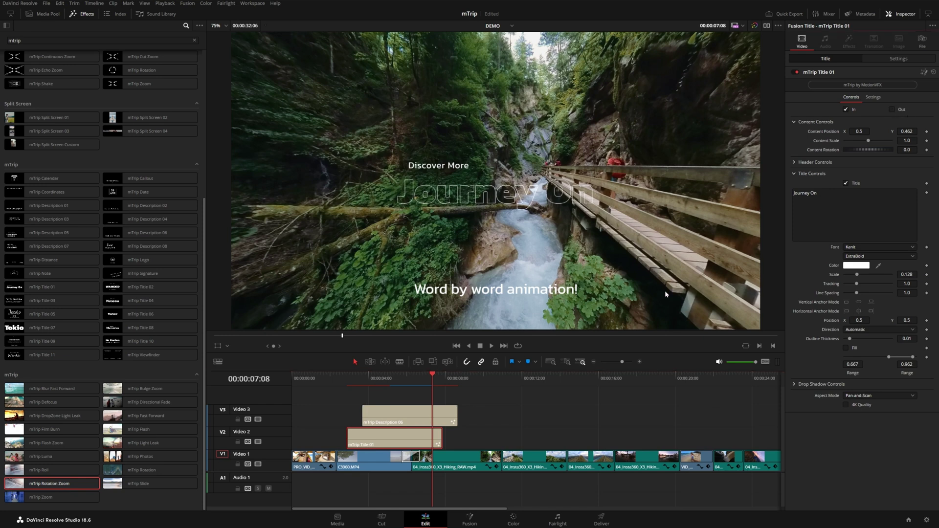
pyautogui.click(419, 413)
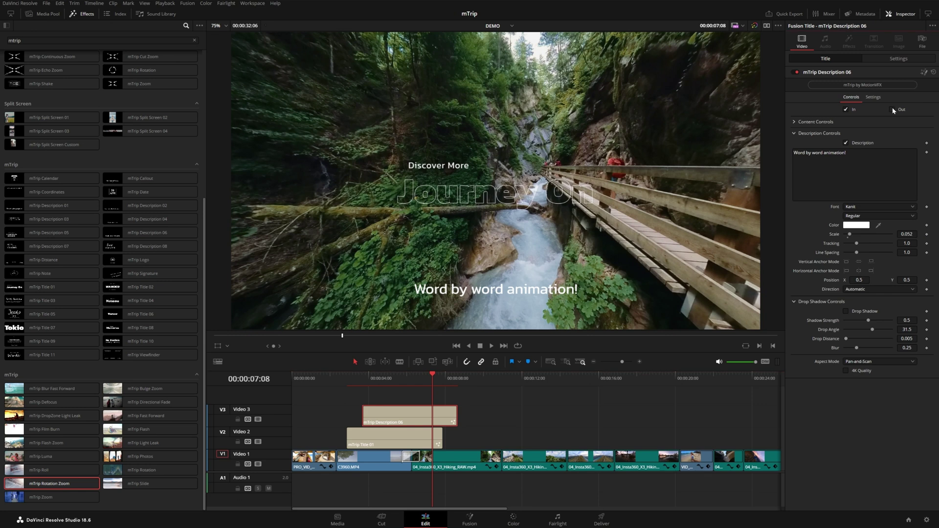
pyautogui.click(409, 375)
pyautogui.press('space')
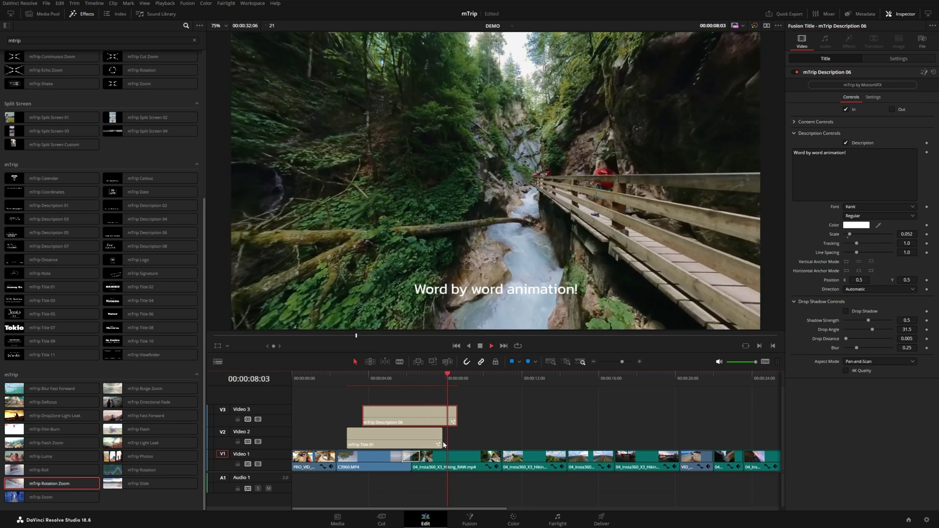
pyautogui.press('space')
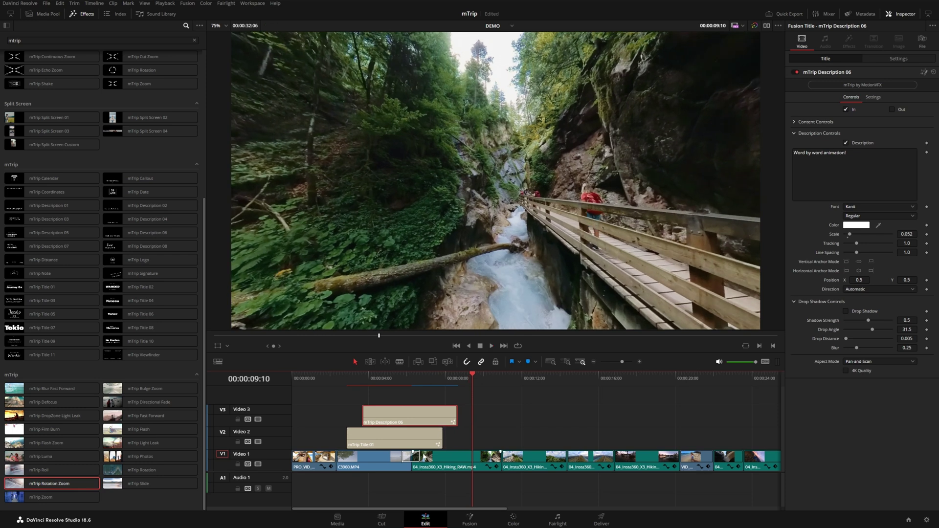
# Shorten mTrip Title 01 and mTrip Description 06 together to end where the Rotation Zoom transition ends, near 00:00:06:14
pyautogui.click(402, 378)
pyautogui.press('space')
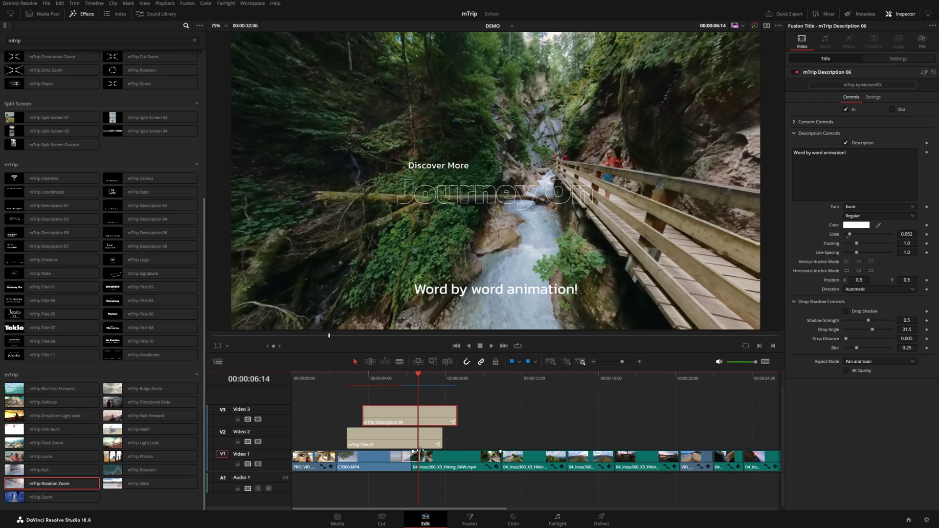
pyautogui.click(437, 438)
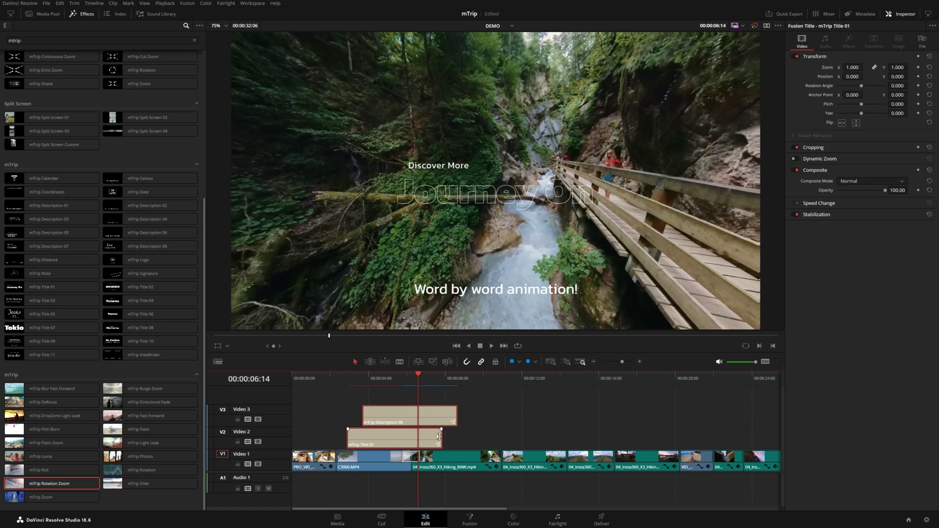
pyautogui.moveTo(441, 438); pyautogui.dragTo(419, 420)
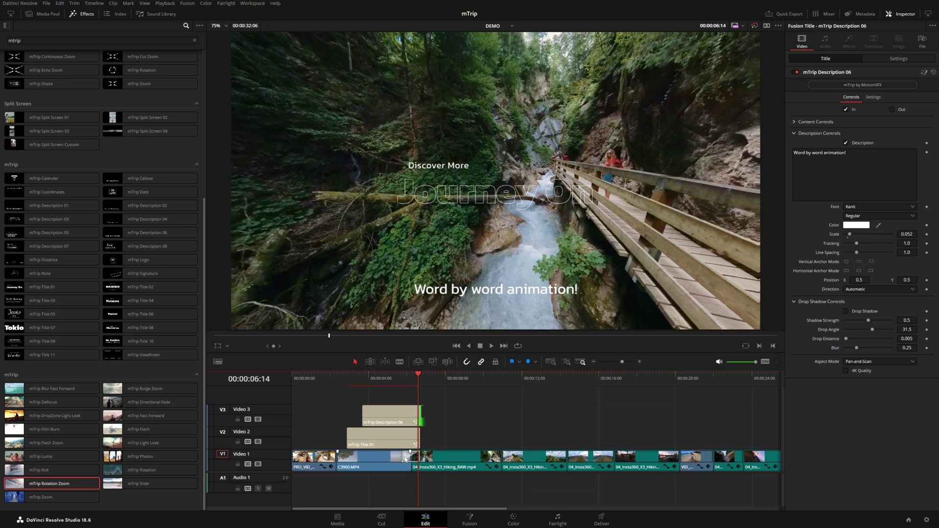
# Copy the mTrip Rotation Zoom transition from Video 1 onto the ends of both titles and play through the cut
pyautogui.click(405, 458)
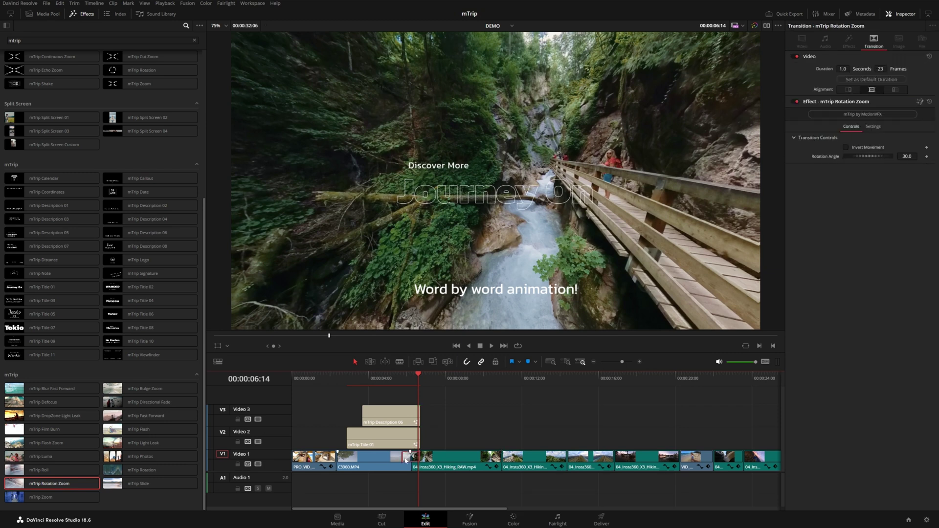
pyautogui.moveTo(407, 458); pyautogui.dragTo(411, 404)
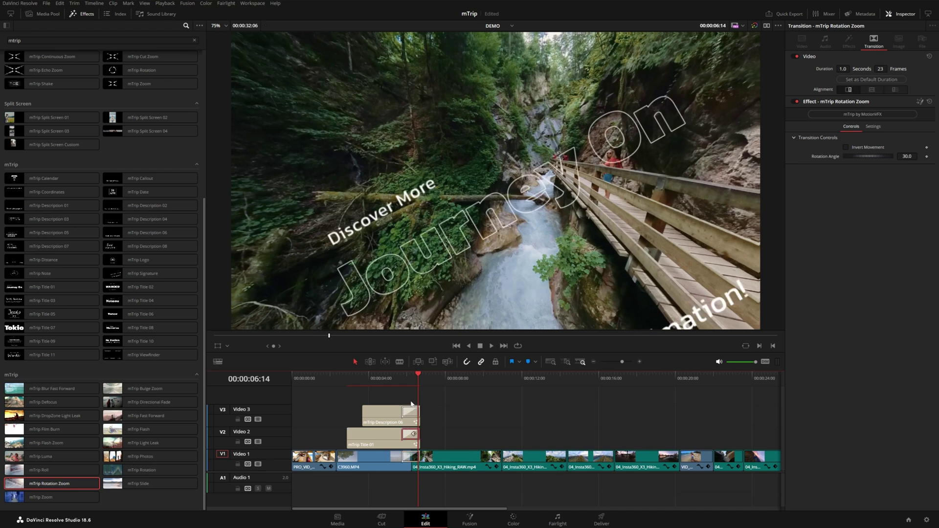
pyautogui.click(396, 374)
pyautogui.press('space')
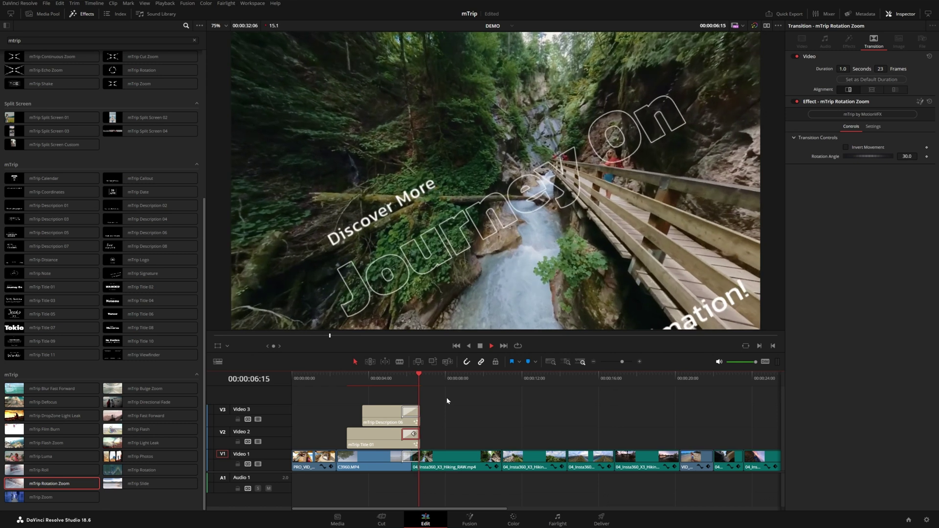
pyautogui.click(395, 383)
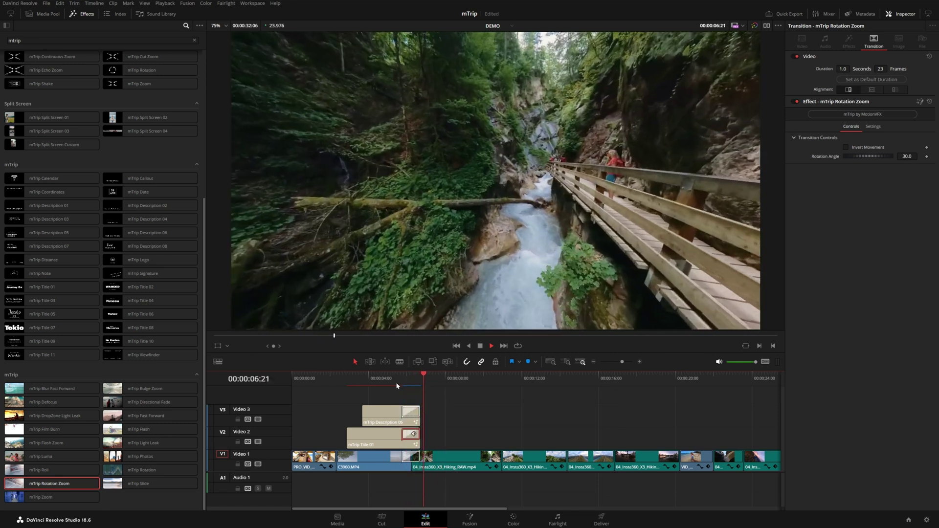
pyautogui.click(396, 383)
pyautogui.press('space')
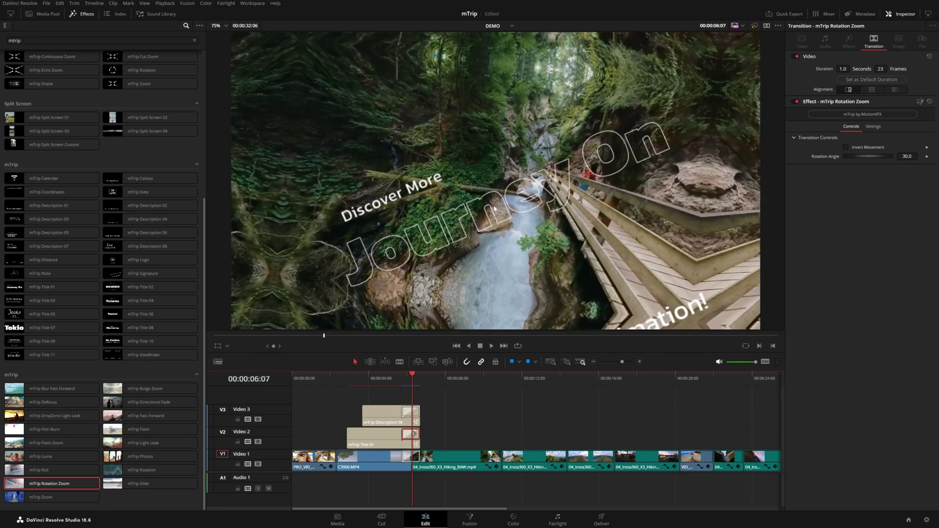
# Examine frame by frame how the titles move against the footage during the Rotation Zoom transition
pyautogui.click(391, 390)
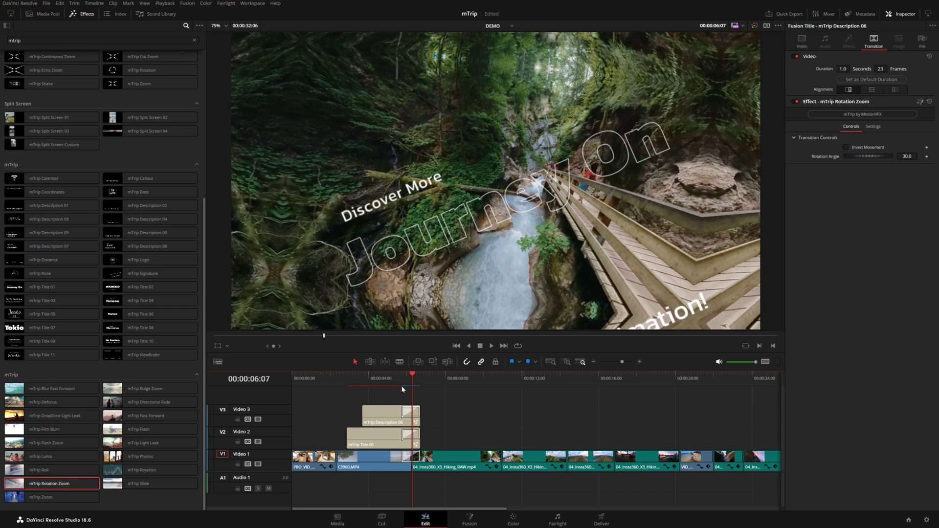
pyautogui.press('Left')
pyautogui.press('Left')
pyautogui.press('Left')
pyautogui.press('space')
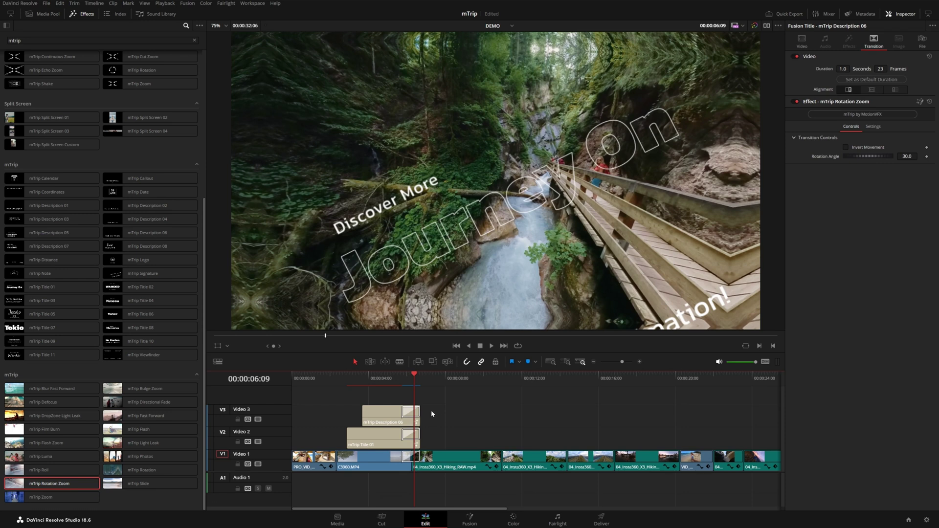
pyautogui.press('Right')
pyautogui.press('Right')
pyautogui.press('Right')
pyautogui.press('Right')
pyautogui.press('Right')
pyautogui.press('Right')
pyautogui.press('Right')
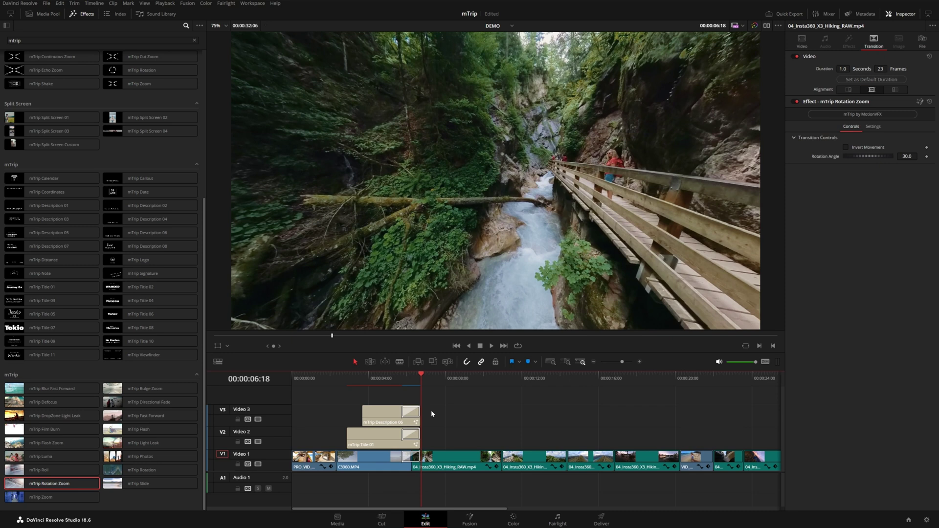
# Delete the transitions from both titles and extend their ends together to just past 00:00:08:00
pyautogui.click(410, 412)
pyautogui.press('Delete')
pyautogui.click(409, 435)
pyautogui.press('Delete')
pyautogui.moveTo(432, 410); pyautogui.dragTo(415, 436)
pyautogui.moveTo(419, 412); pyautogui.dragTo(450, 412)
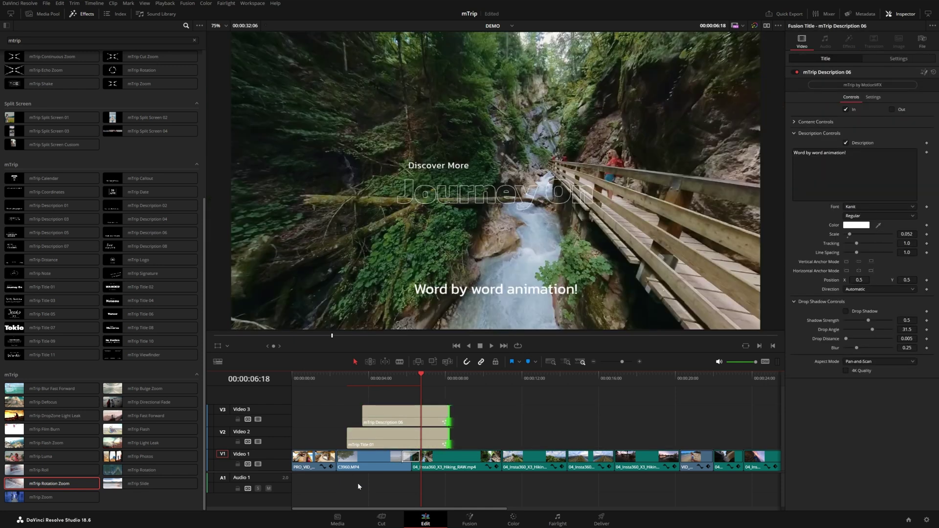
# Combine C3960.MP4 and both titles into a new compound clip, trim it to the next clip's start, and place it on Video 1
pyautogui.moveTo(358, 483); pyautogui.dragTo(378, 418)
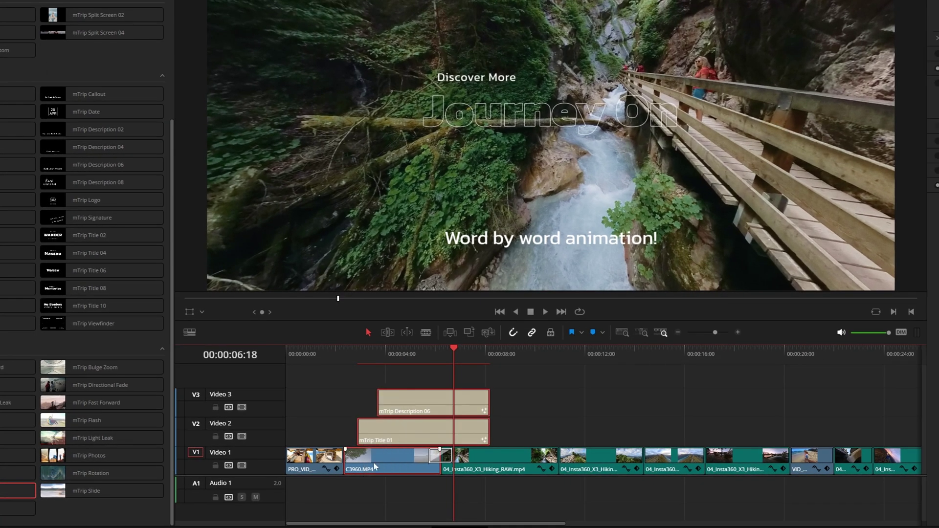
pyautogui.rightClick(400, 457)
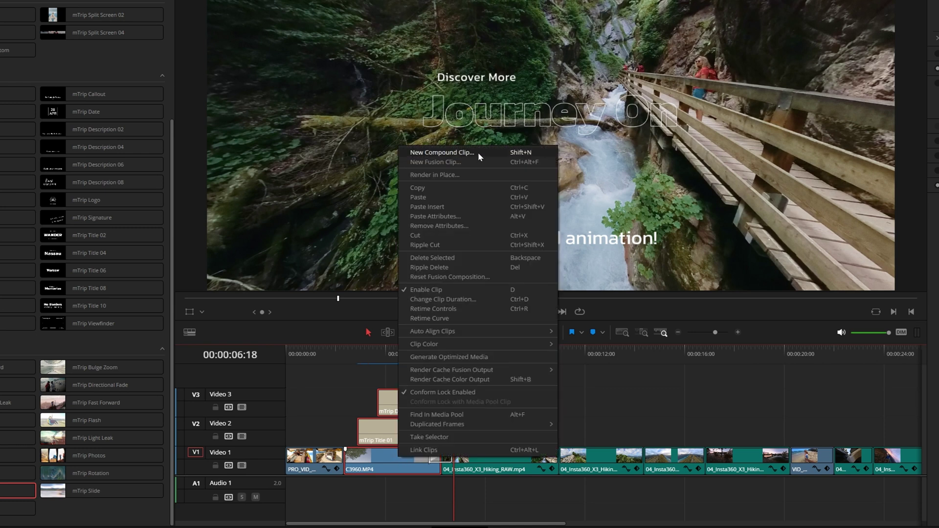
pyautogui.click(477, 152)
pyautogui.press('Return')
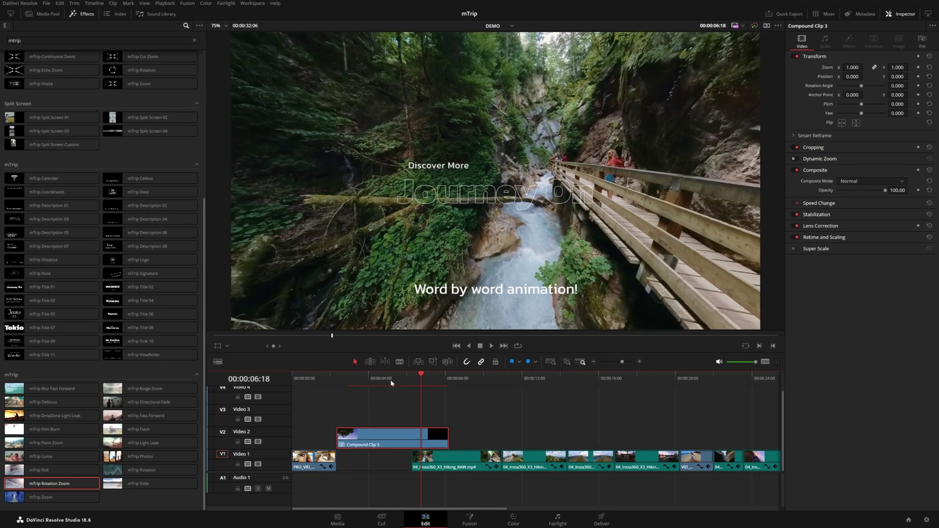
pyautogui.moveTo(447, 437); pyautogui.dragTo(375, 457)
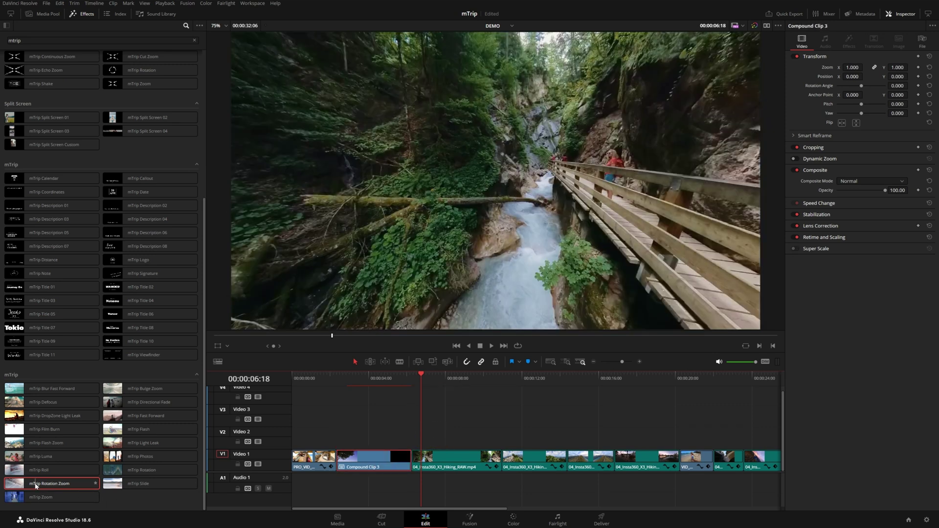
# Add mTrip Rotation Zoom between the compound clip and 04_Insta360_X3_Hiking_RAW.mp4, turn off Invert Movement, and play through the cut
pyautogui.moveTo(36, 484); pyautogui.dragTo(411, 458)
pyautogui.click(409, 459)
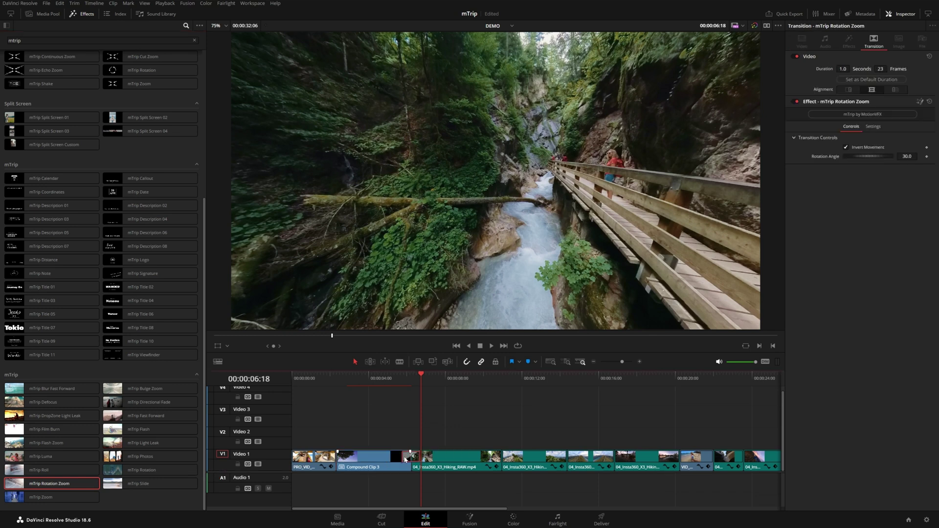
pyautogui.click(846, 147)
pyautogui.click(399, 380)
pyautogui.press('space')
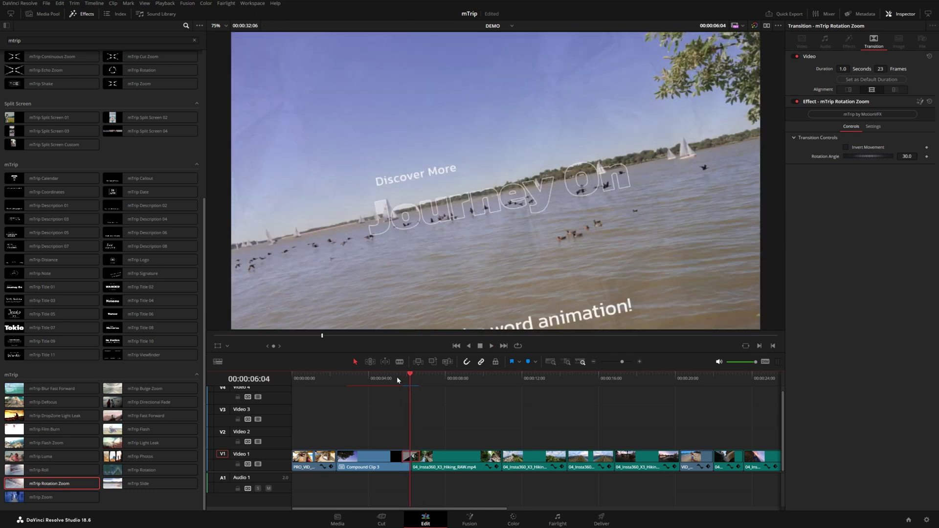
pyautogui.press('space')
pyautogui.click(340, 379)
pyautogui.press('space')
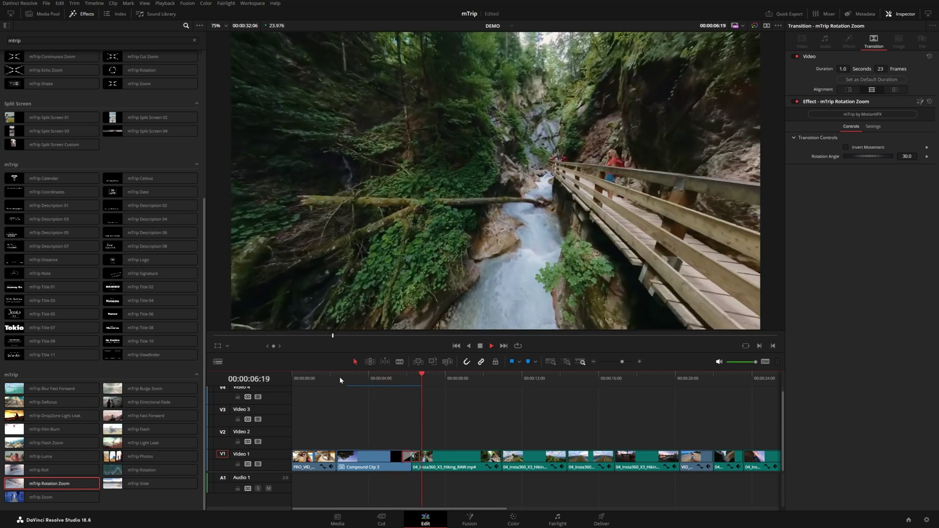
pyautogui.press('space')
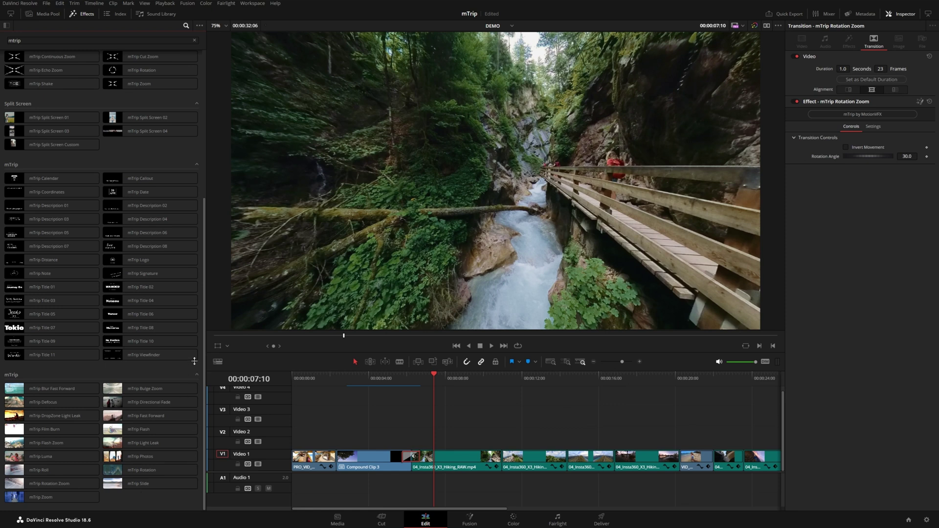
# Stack the next two hiking clips on Video 2 and Video 3 above the waterfall clip, with all three ends aligned
pyautogui.moveTo(205, 358); pyautogui.dragTo(205, 285)
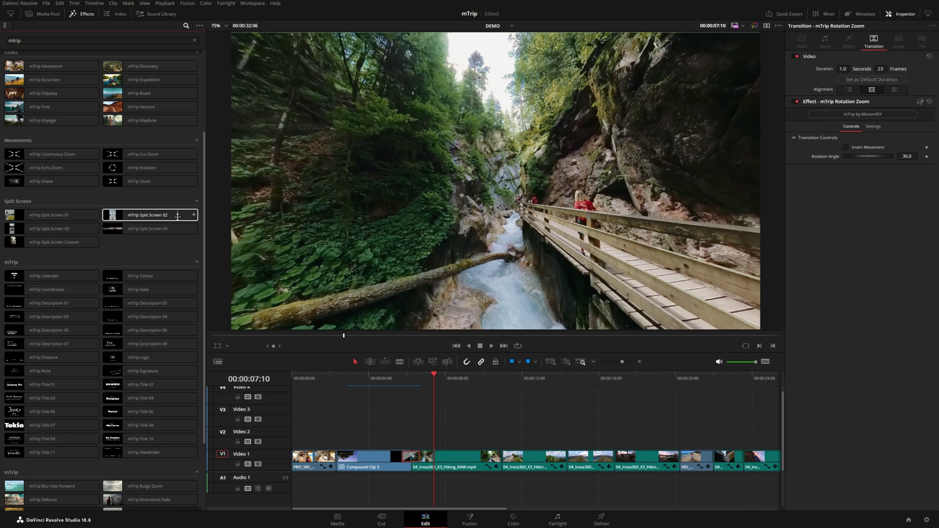
pyautogui.click(523, 451)
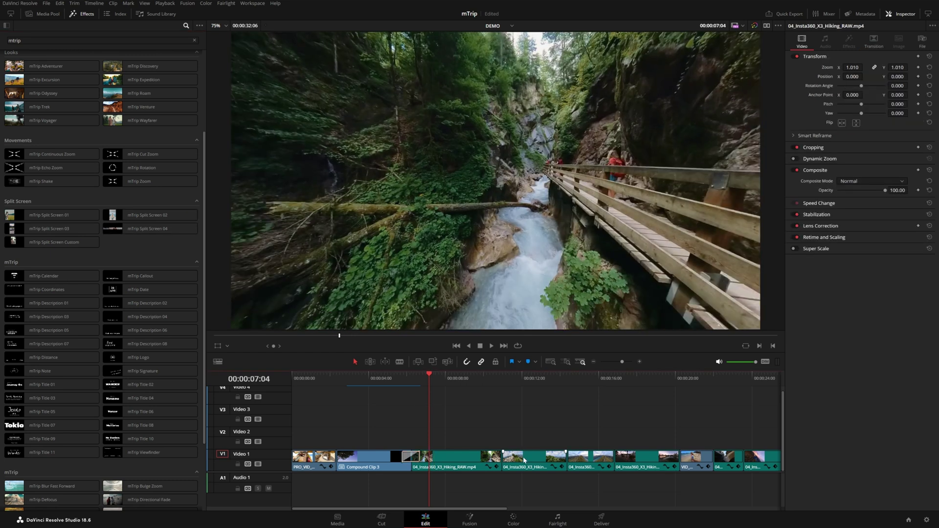
pyautogui.moveTo(524, 456); pyautogui.dragTo(458, 435)
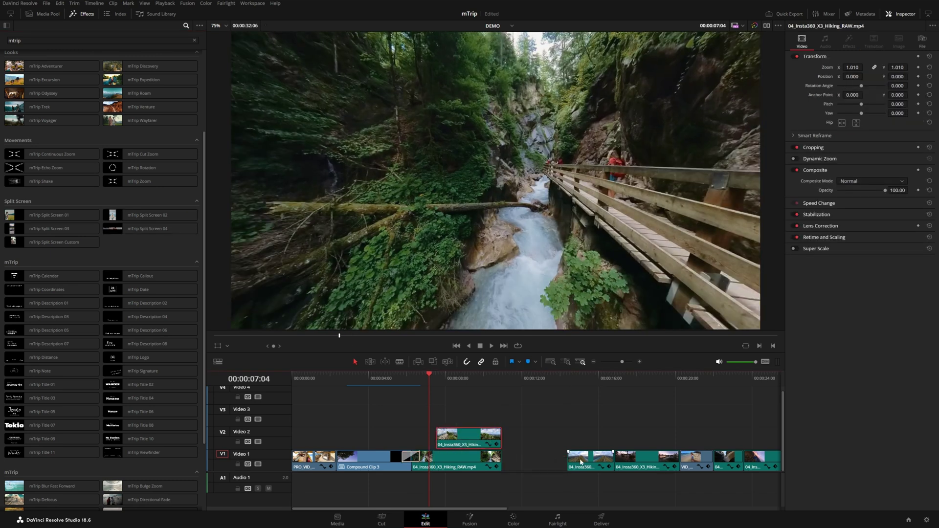
pyautogui.moveTo(580, 461); pyautogui.dragTo(501, 418)
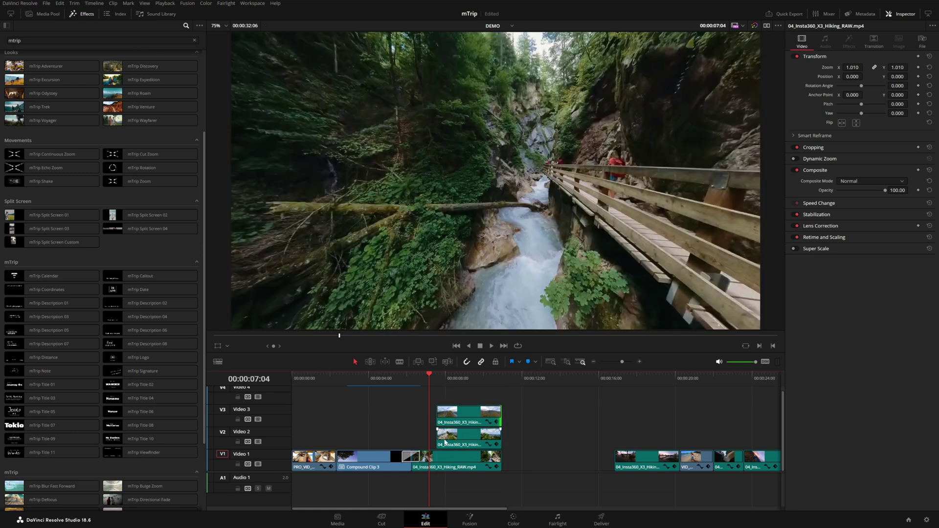
# Play through the transition and split the waterfall clip on Video 1 at 00:00:07:13, where the stacked clips begin
pyautogui.click(401, 384)
pyautogui.press('space')
pyautogui.press('space')
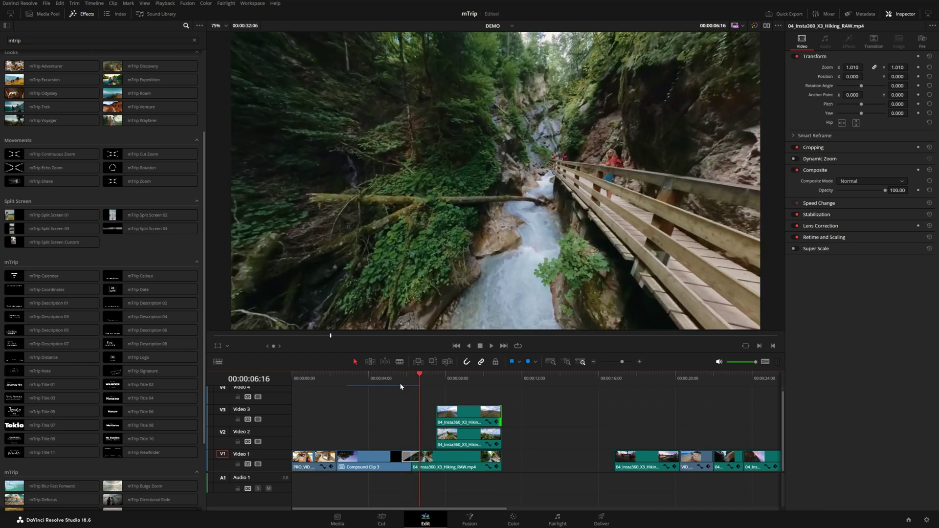
pyautogui.click(402, 382)
pyautogui.press('space')
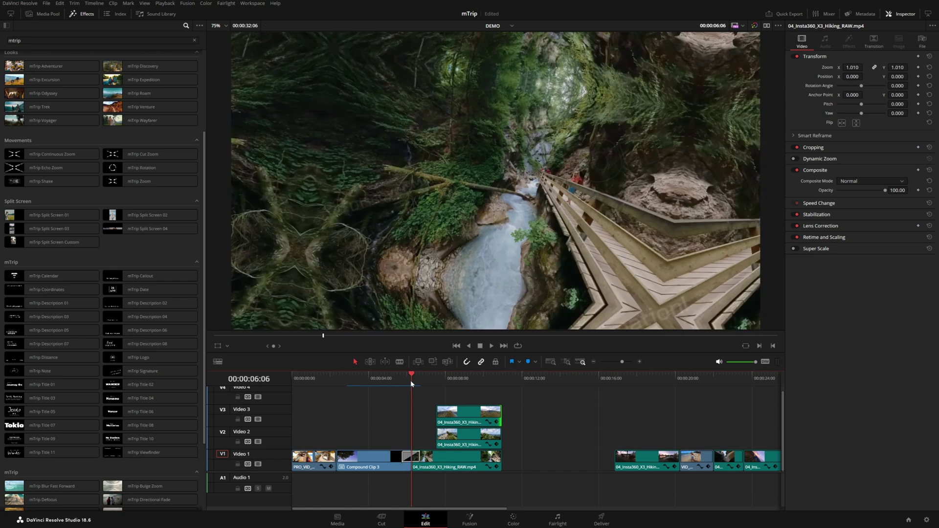
pyautogui.press('space')
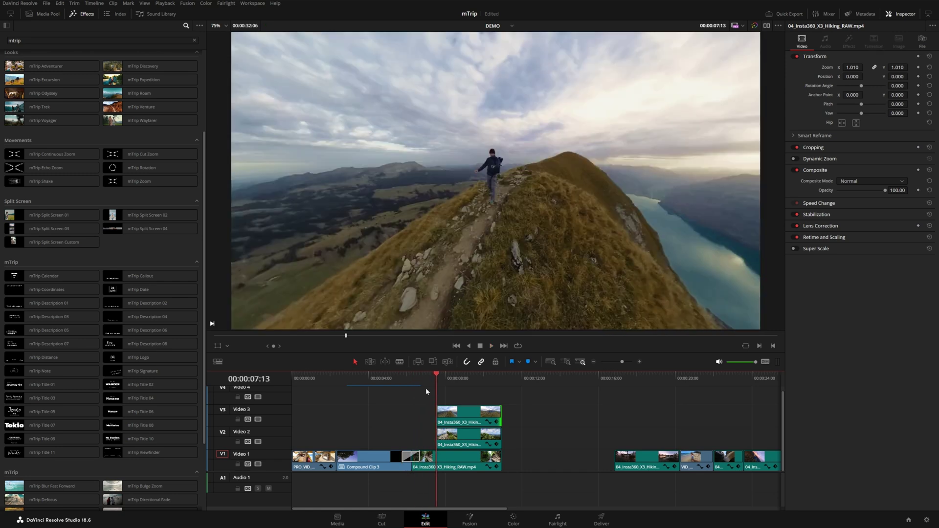
pyautogui.press('space')
pyautogui.hotkey('ctrl', 'b')
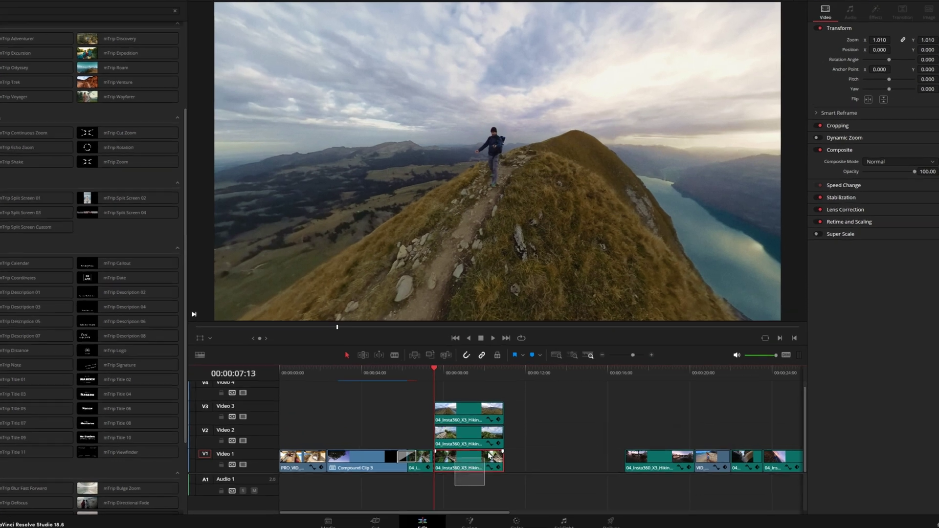
# Combine the three stacked hiking clips into a new Fusion clip
pyautogui.moveTo(456, 482); pyautogui.dragTo(513, 414)
pyautogui.rightClick(466, 404)
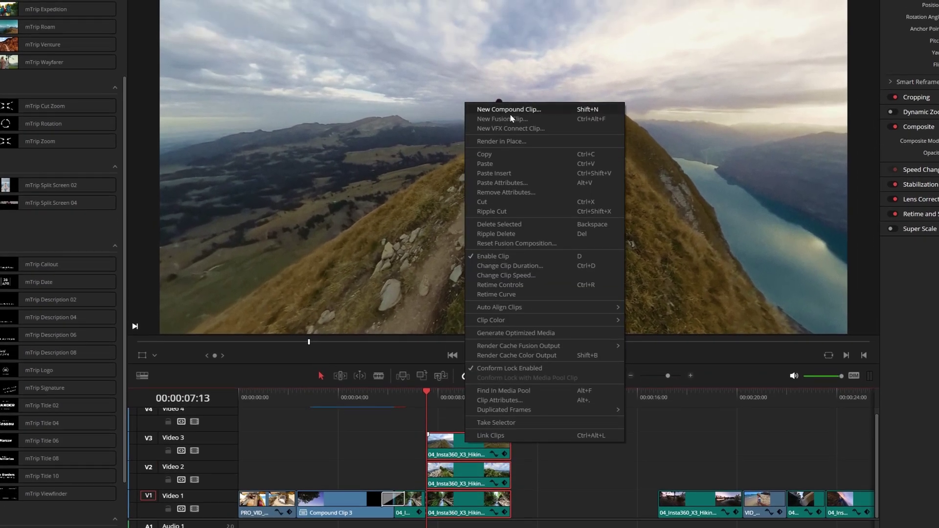
pyautogui.click(550, 118)
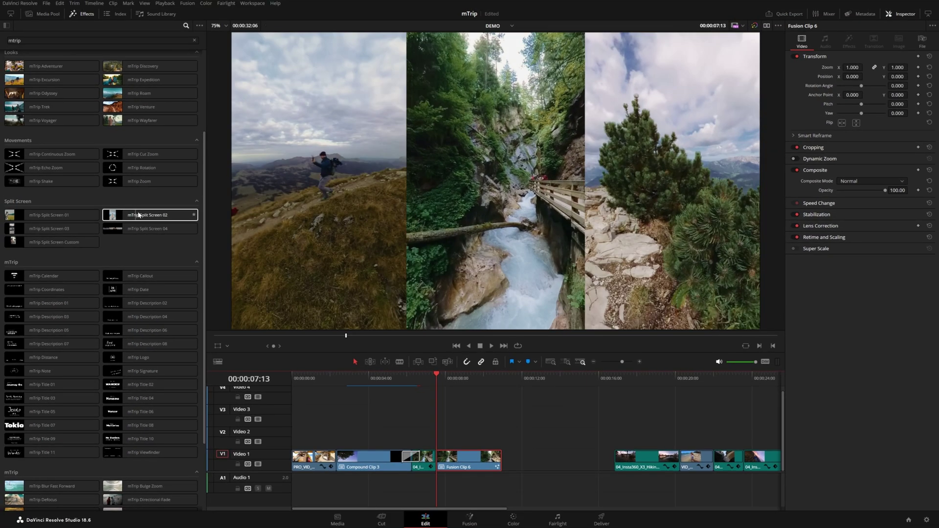
# Apply mTrip Split Screen 02 to the Fusion clip and play it from 00:00:07:13 to 00:00:10:06
pyautogui.moveTo(137, 214); pyautogui.dragTo(482, 467)
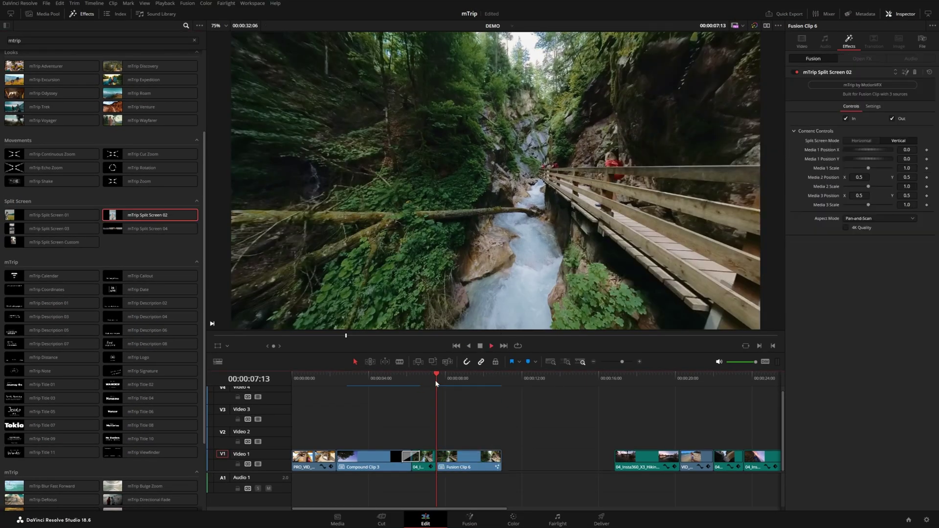
pyautogui.press('space')
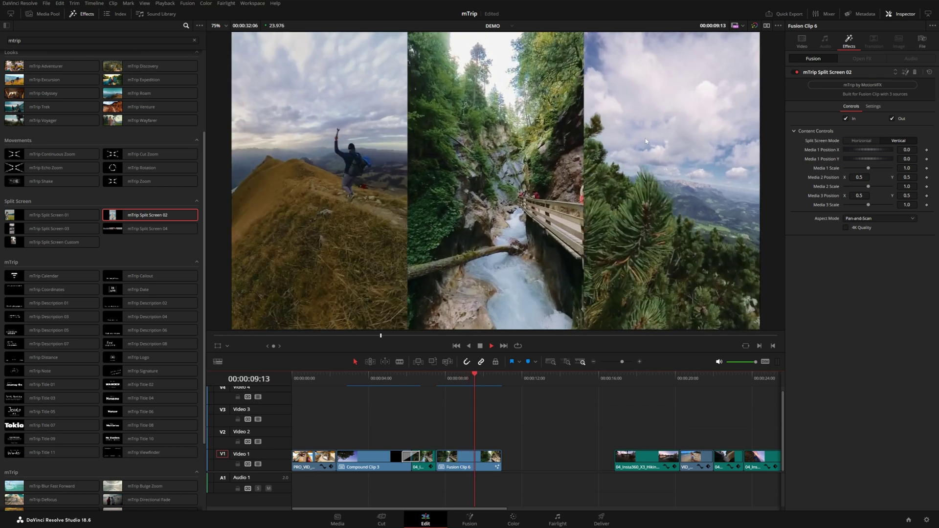
pyautogui.press('space')
# Set the split screen's Media 2 Position X to 0.336, Media 3 Position X to 0.479 and Media 3 Scale to 1.292
pyautogui.click(491, 460)
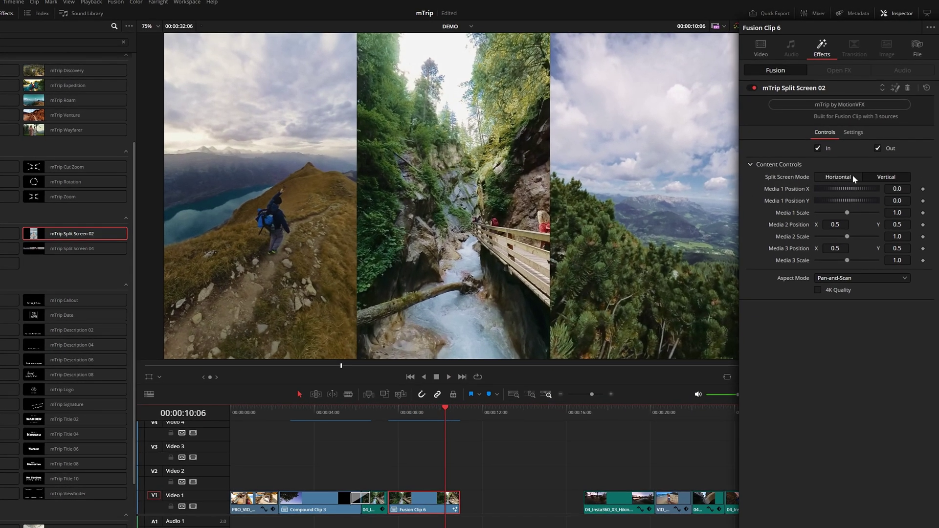
pyautogui.click(854, 179)
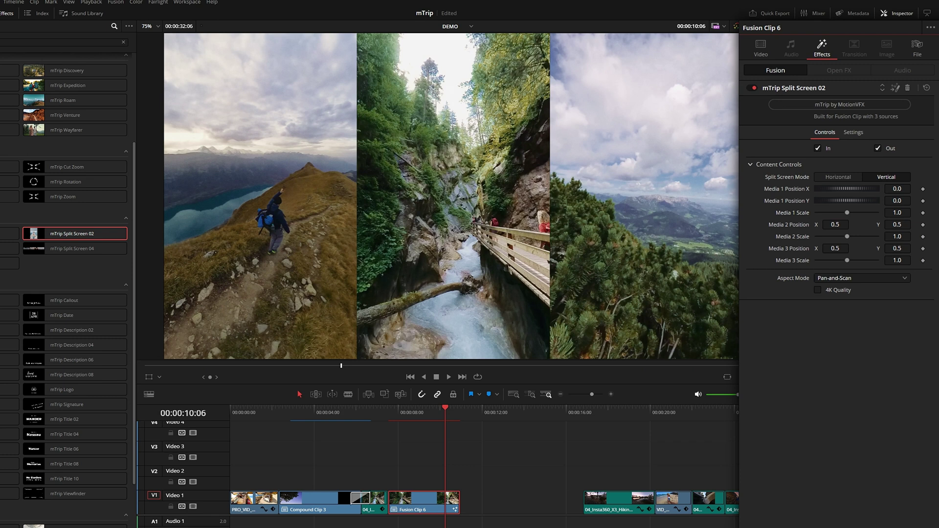
pyautogui.moveTo(836, 224); pyautogui.dragTo(829, 249)
pyautogui.moveTo(897, 260); pyautogui.dragTo(912, 260)
pyautogui.moveTo(836, 248); pyautogui.dragTo(832, 249)
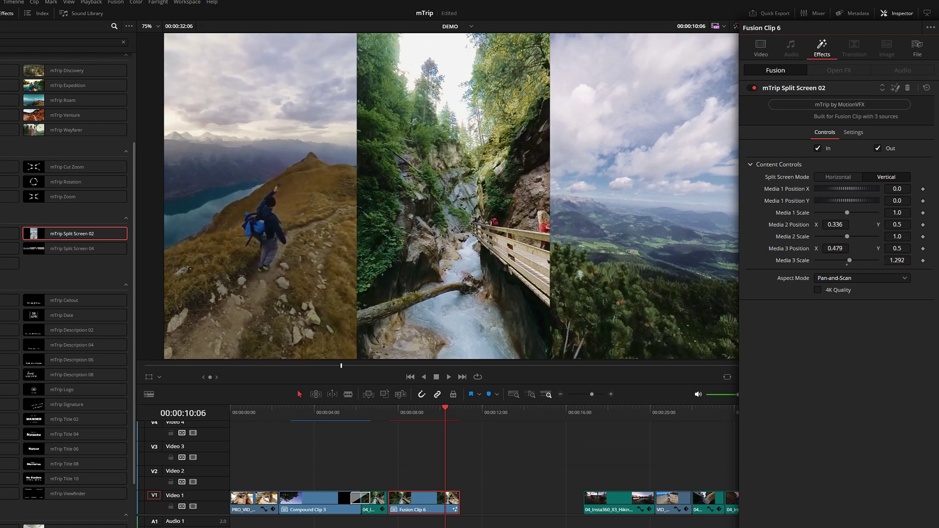
# Turn 4K Quality off for the mTrip Split Screen 02 effect, move the playhead to 00:00:09:04 and deselect the Fusion clip
pyautogui.click(818, 291)
pyautogui.doubleClick(839, 290)
pyautogui.click(818, 290)
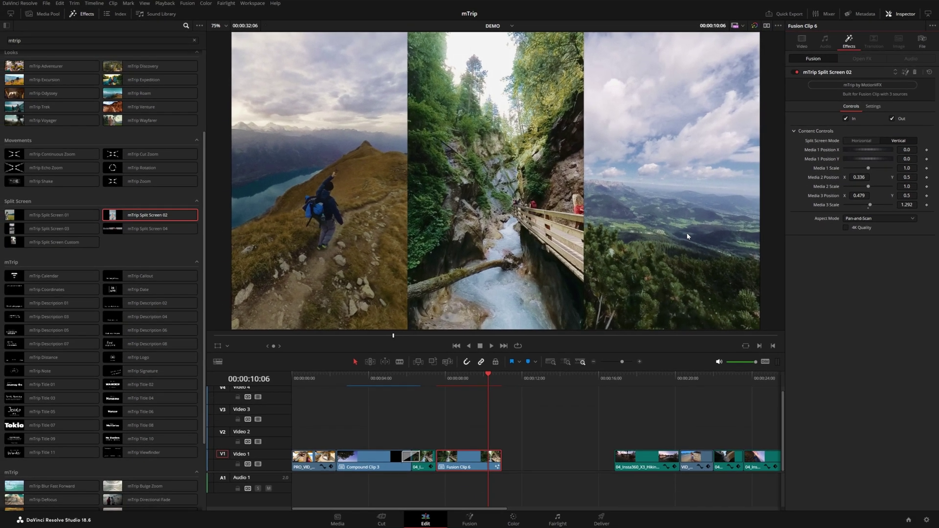
pyautogui.click(467, 378)
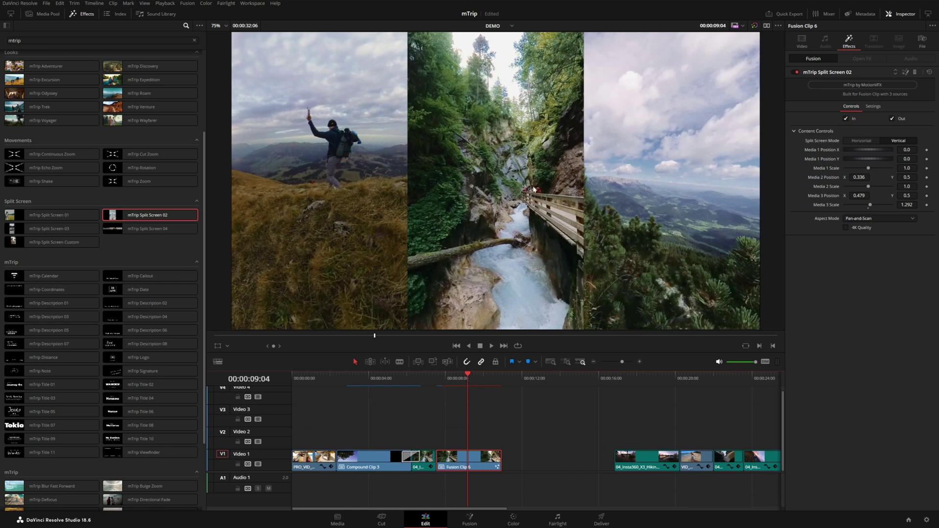
pyautogui.click(527, 432)
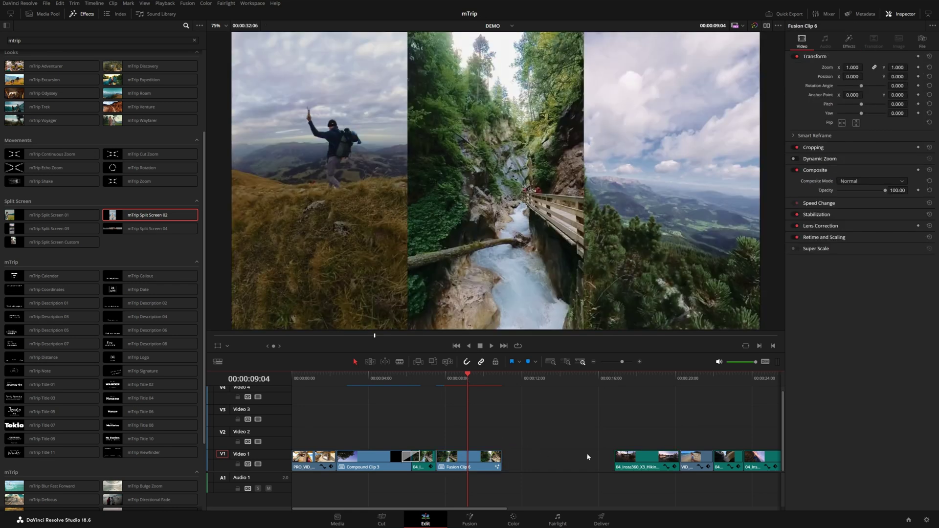
# Cut the loose hiking clip after the gap on Video 1 and paste it into the Fusion clip's own timeline
pyautogui.click(639, 463)
pyautogui.press('Delete')
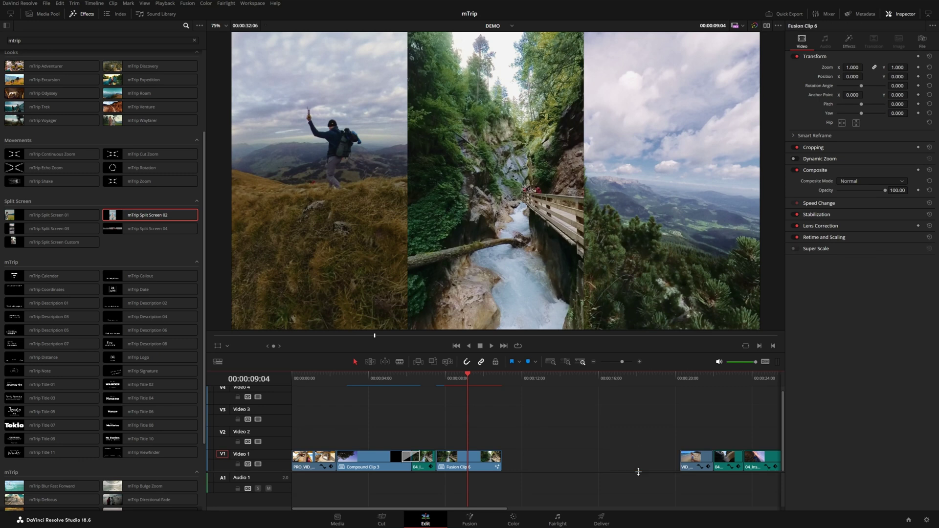
pyautogui.click(477, 461)
pyautogui.rightClick(480, 462)
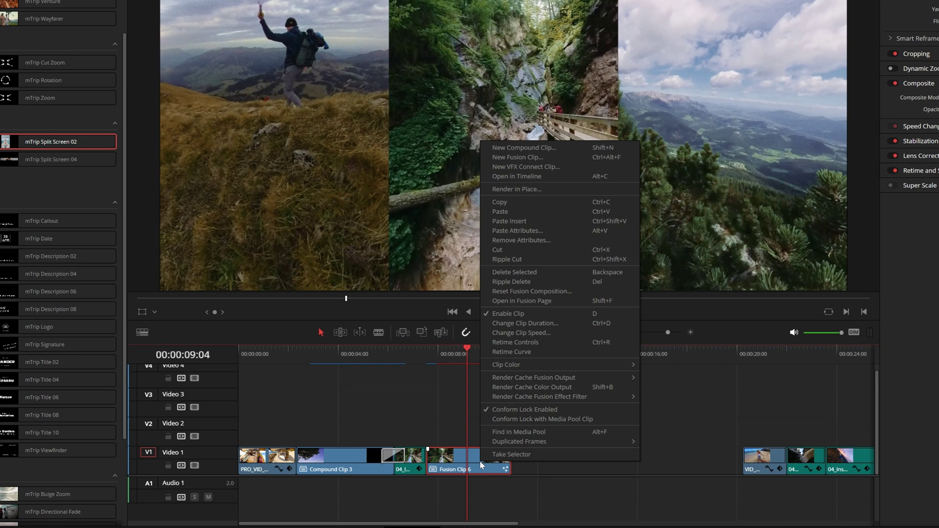
pyautogui.click(522, 178)
pyautogui.click(333, 357)
pyautogui.hotkey('ctrl', 'v')
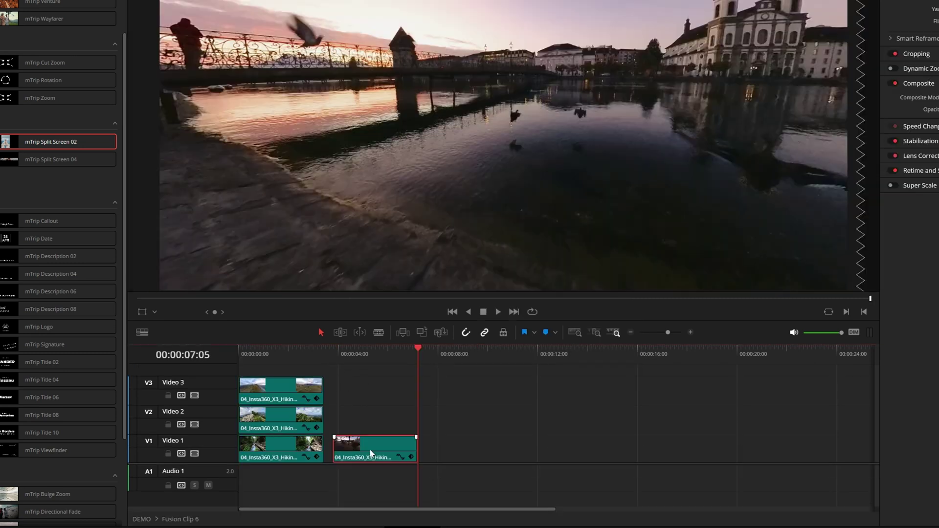
# Stack the pasted clip on a new Video 4 track at the timeline's start and return to the DEMO timeline
pyautogui.moveTo(355, 453); pyautogui.dragTo(259, 368)
pyautogui.click(267, 352)
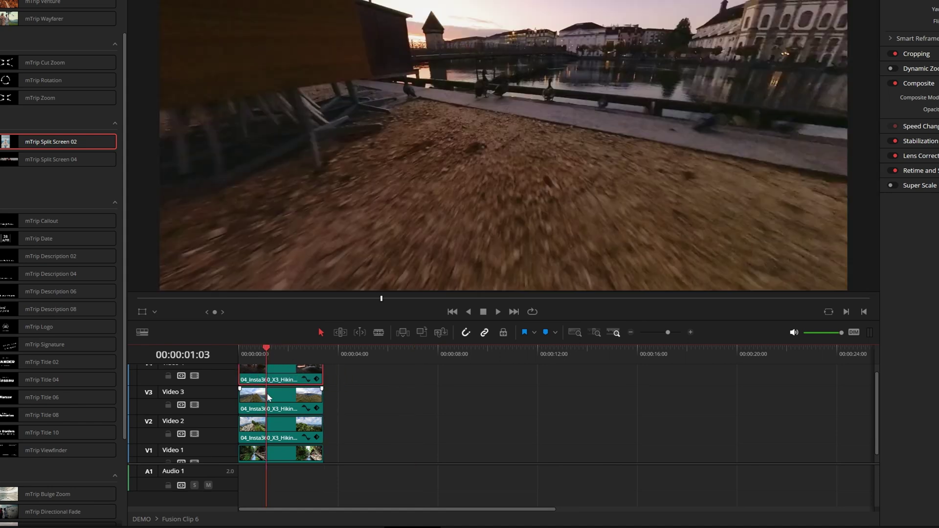
pyautogui.scroll(-1, 294, 384)
pyautogui.scroll(-2, 303, 442)
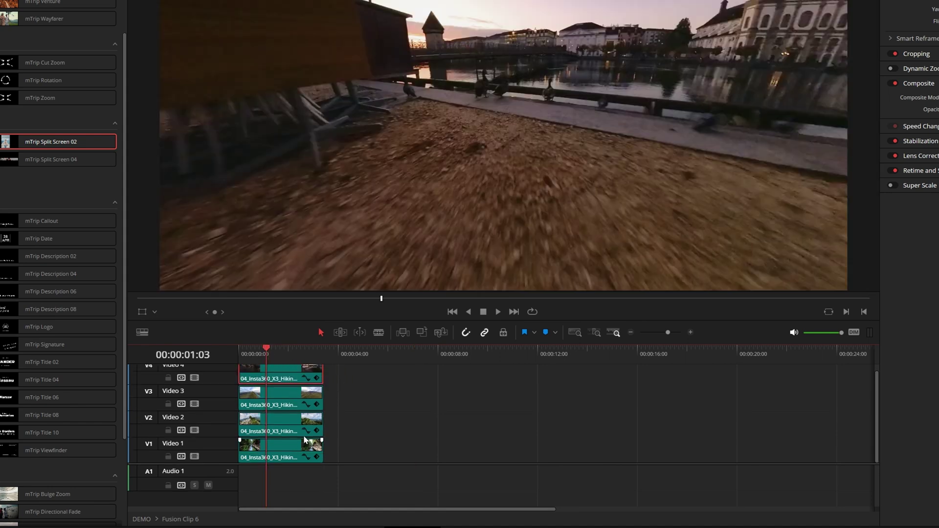
pyautogui.click(142, 520)
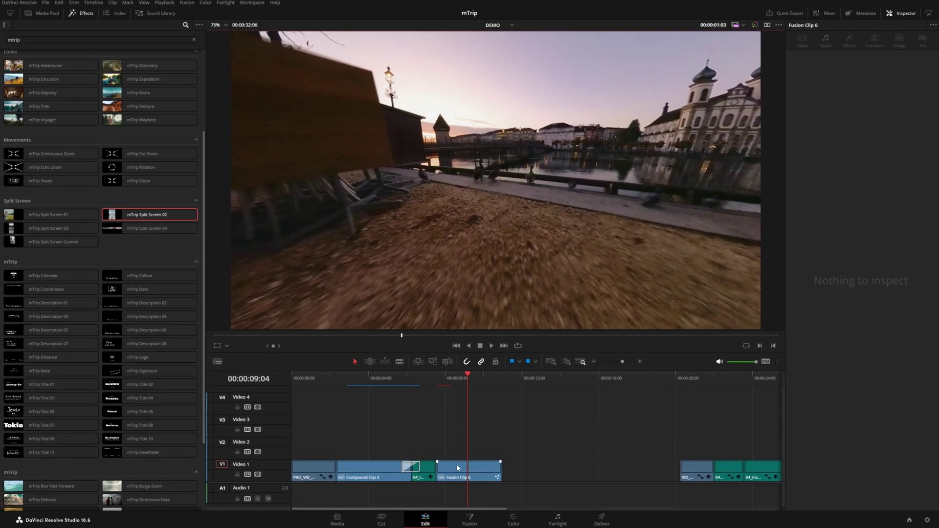
# Replace the Fusion clip's mTrip Split Screen 02 effect with mTrip Split Screen 03 and scrub through it to 00:00:09:05
pyautogui.click(455, 468)
pyautogui.click(852, 41)
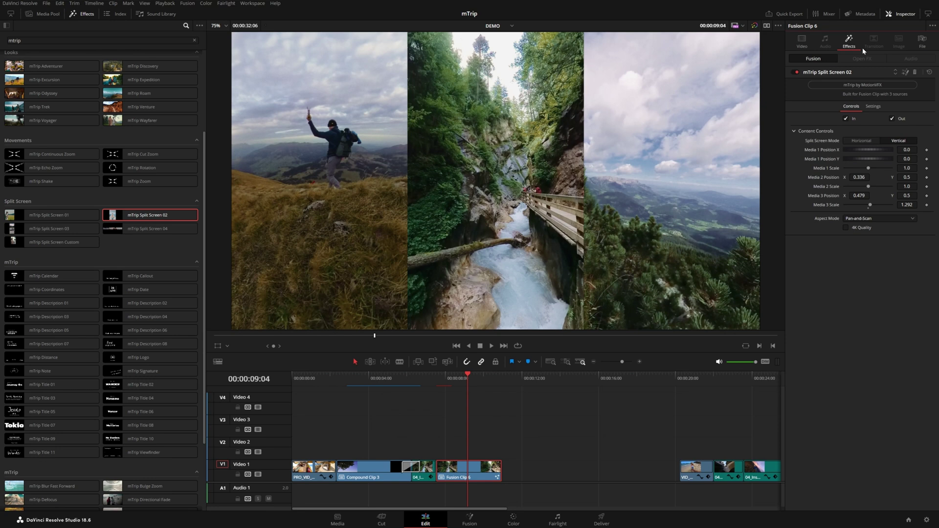
pyautogui.click(916, 73)
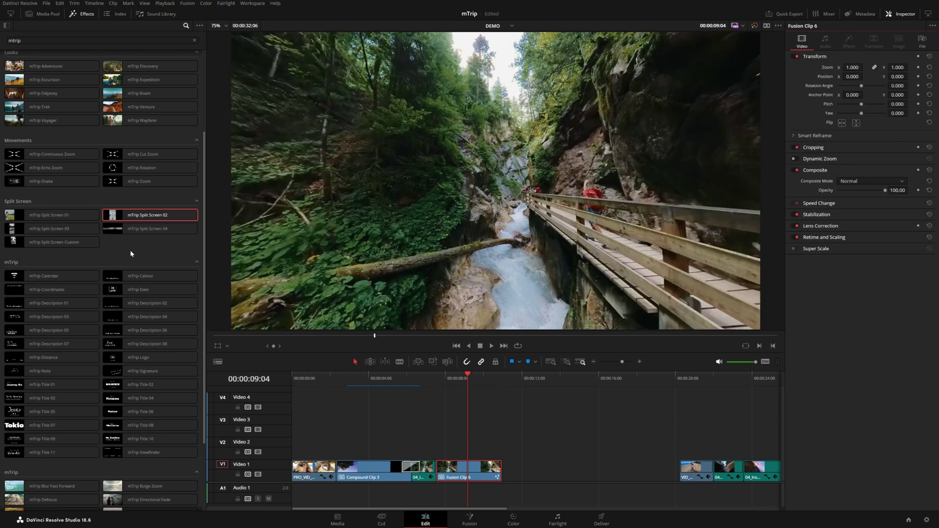
pyautogui.moveTo(51, 229); pyautogui.dragTo(467, 469)
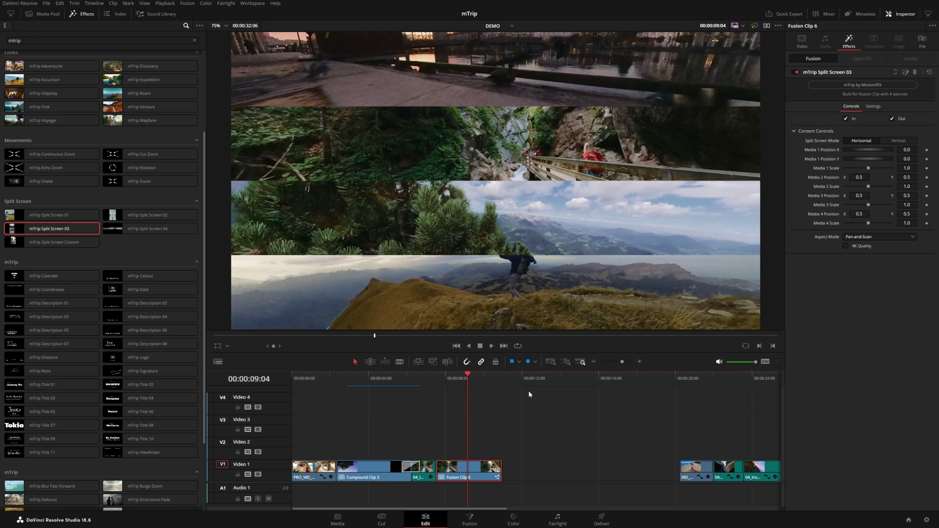
pyautogui.moveTo(437, 381); pyautogui.dragTo(469, 381)
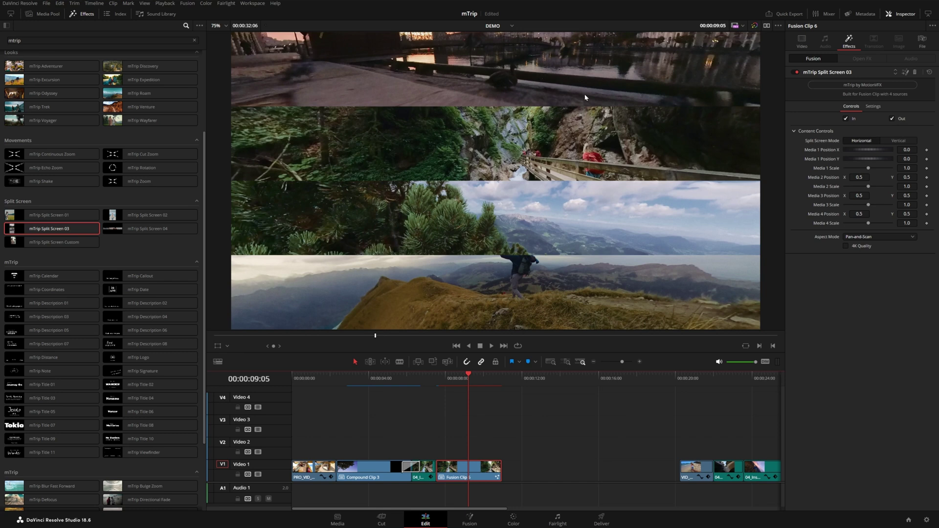
# Set the split screen to Vertical, with Media 2 Position X 0.368, Media 3 Position 0.45 by 0.406 and Media 3 Scale 1.085
pyautogui.click(903, 142)
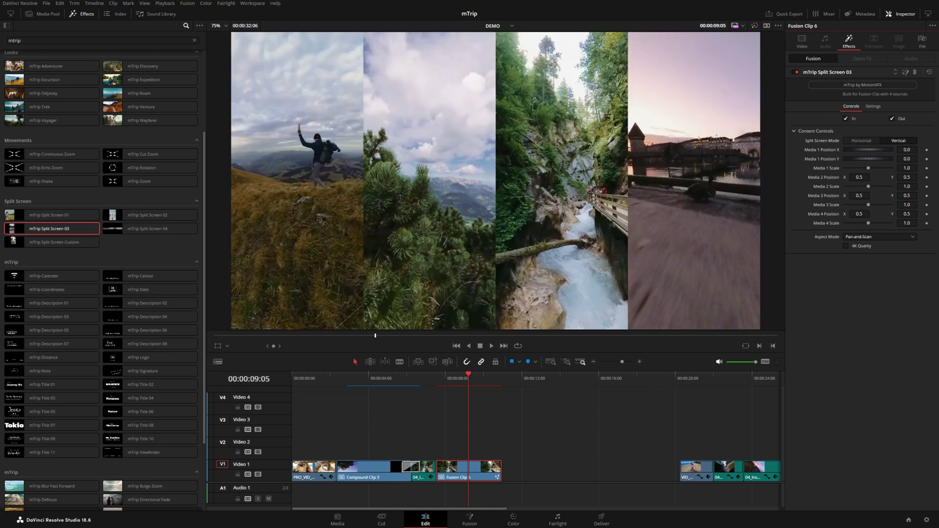
pyautogui.moveTo(860, 177); pyautogui.dragTo(804, 178)
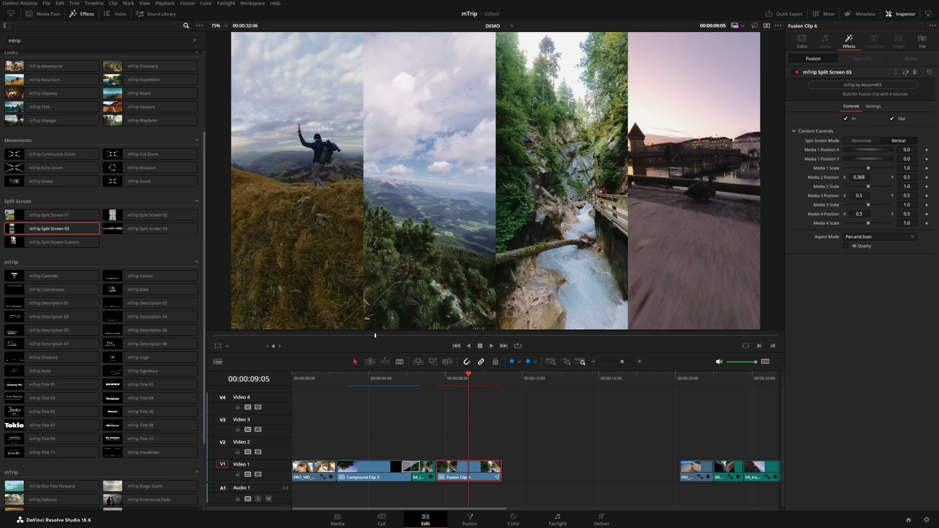
pyautogui.moveTo(860, 196)
pyautogui.mouseDown()
pyautogui.moveTo(835, 196)
pyautogui.moveTo(870, 205)
pyautogui.mouseUp()
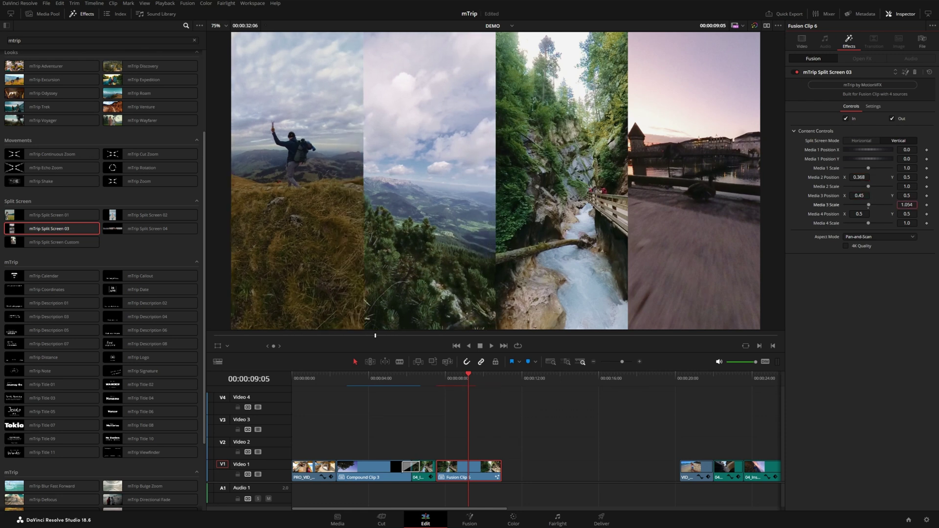
pyautogui.moveTo(908, 196); pyautogui.dragTo(861, 196)
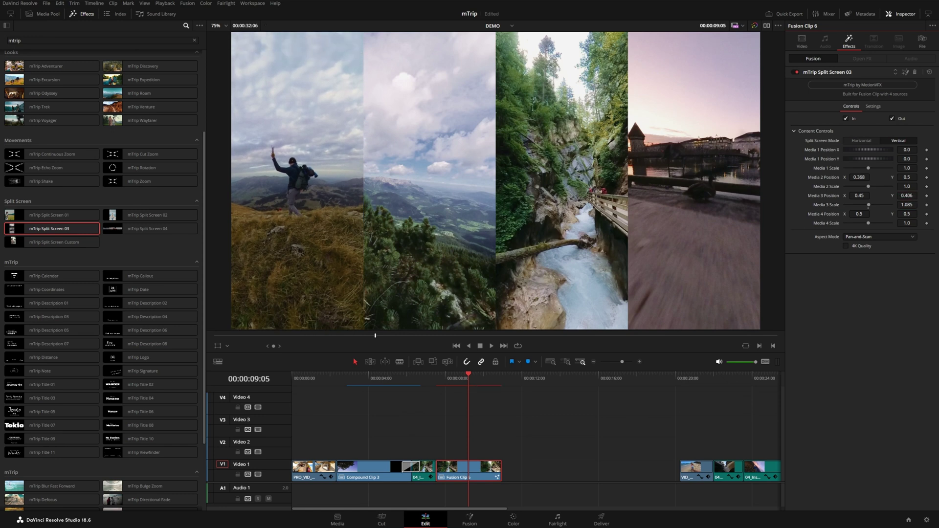
# Set Media 4 Position to 0.457 by 0.442 and Media 4 Scale to 1.079, previewing the clip in between
pyautogui.moveTo(907, 224); pyautogui.dragTo(780, 194)
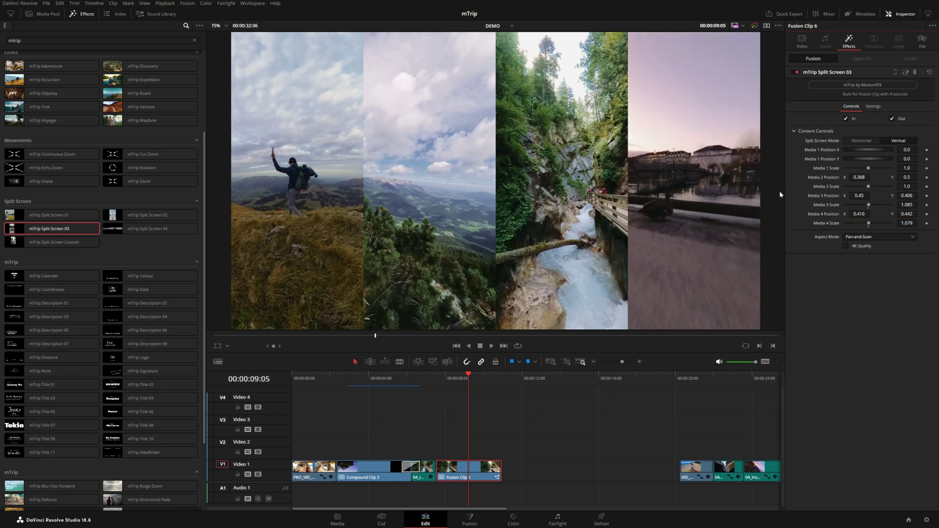
pyautogui.press('space')
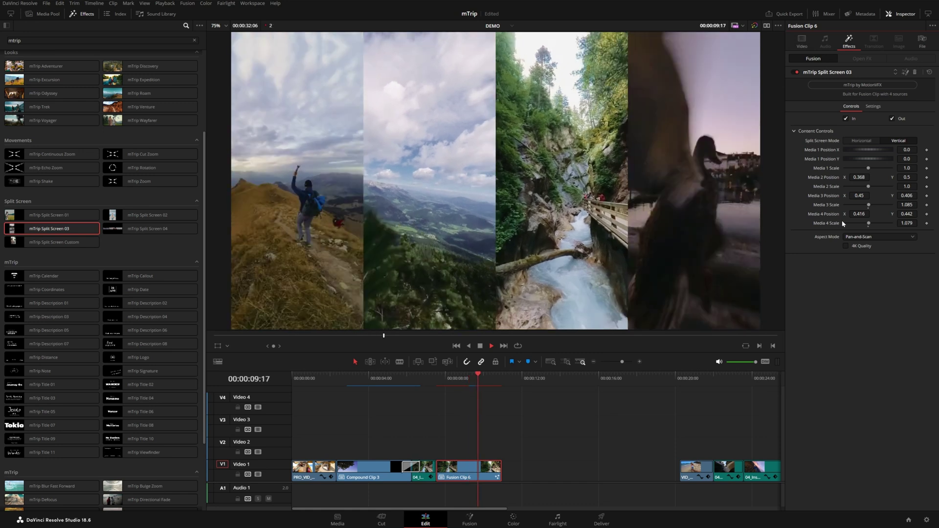
pyautogui.press('space')
pyautogui.moveTo(860, 214)
pyautogui.mouseDown()
pyautogui.moveTo(874, 214)
pyautogui.moveTo(862, 214)
pyautogui.mouseUp()
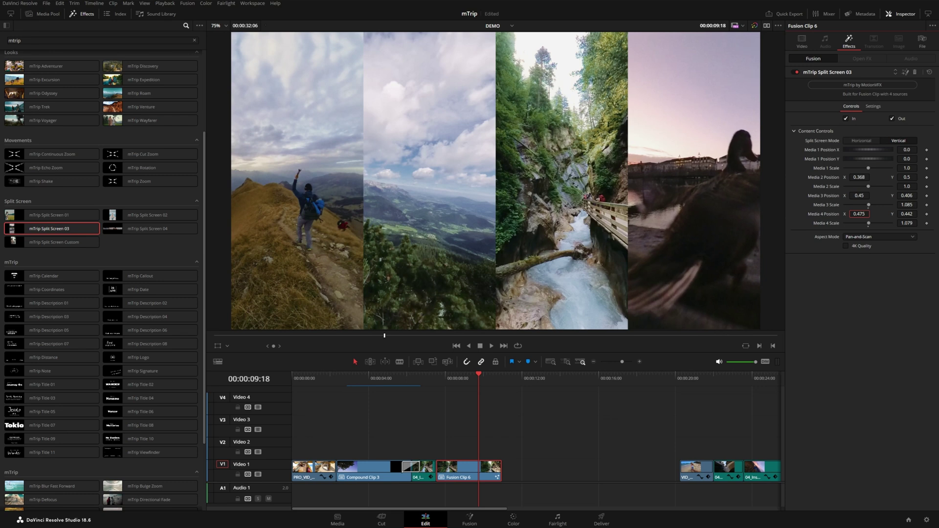
# Play the four-way split screen from 00:00:07:13 and return the playhead to the start of the Fusion clip
pyautogui.click(436, 379)
pyautogui.press('space')
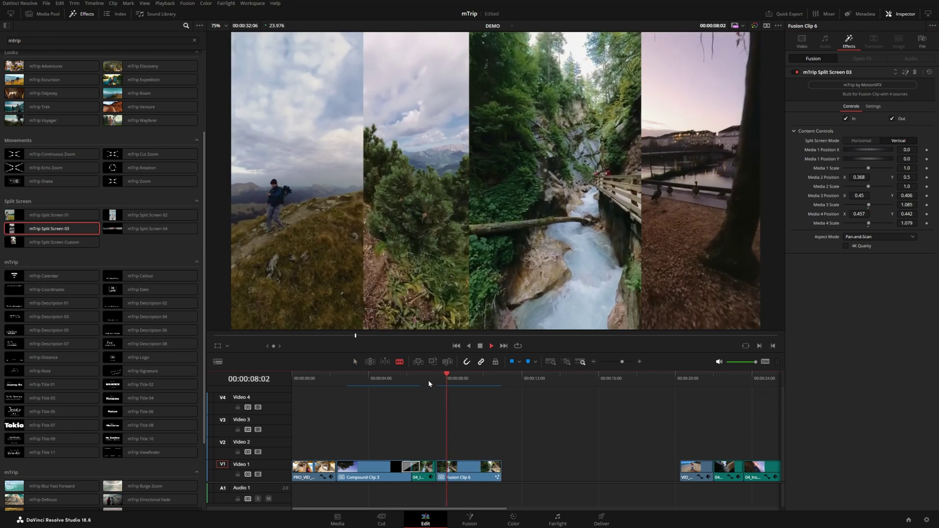
pyautogui.press('space')
pyautogui.click(436, 379)
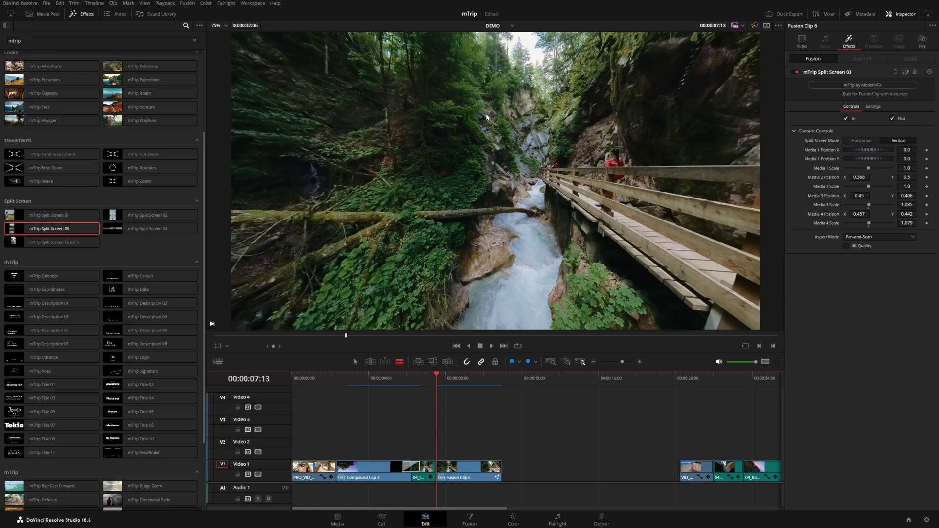
pyautogui.press('space')
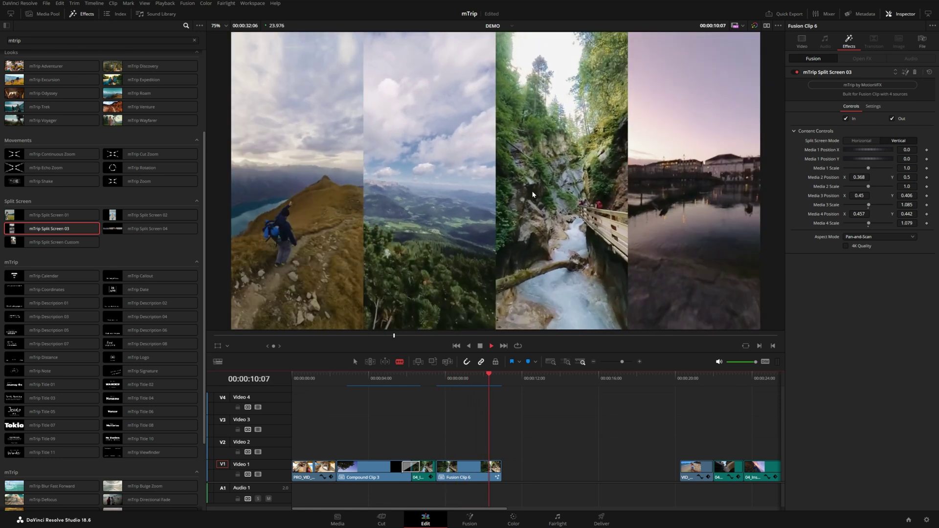
pyautogui.press('space')
pyautogui.press('Up')
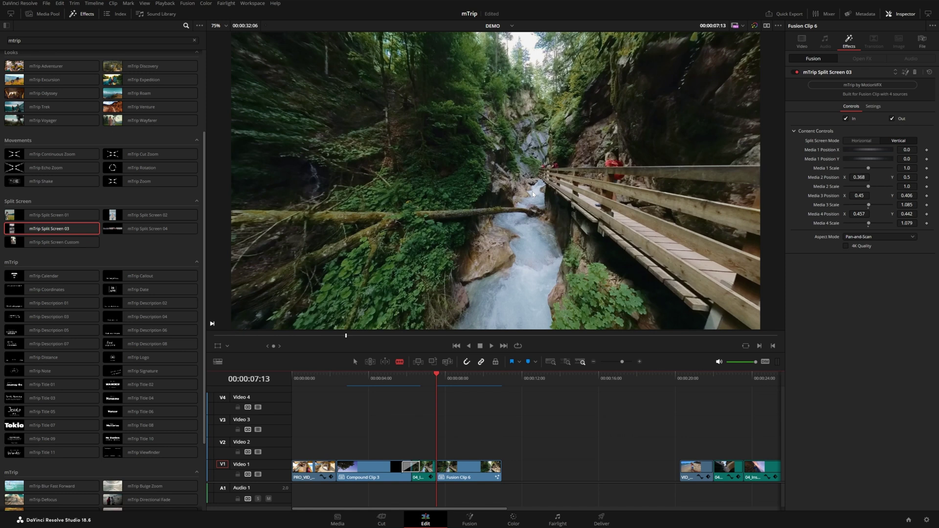
# Close the gap after the Fusion clip on Video 1 and remove the empty tracks
pyautogui.click(590, 479)
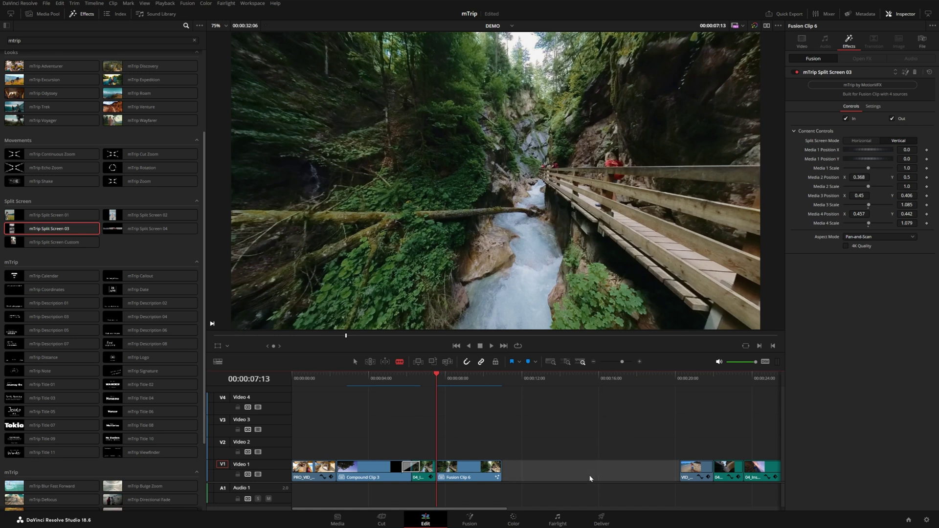
pyautogui.press('Delete')
pyautogui.press('a')
pyautogui.rightClick(283, 442)
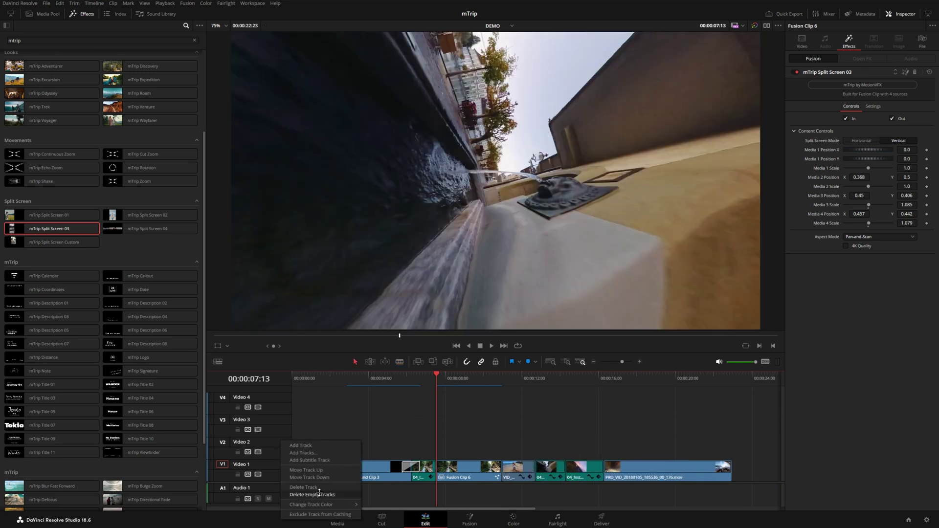
pyautogui.click(319, 494)
# Try to add the mTrip Light Leak transition at the cut between the Fusion clip and the beach clip
pyautogui.click(501, 385)
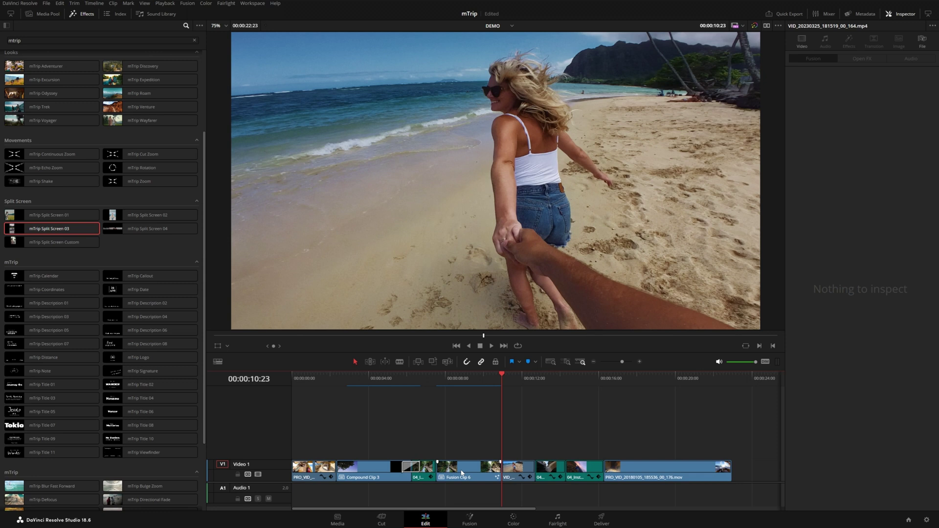
pyautogui.click(513, 473)
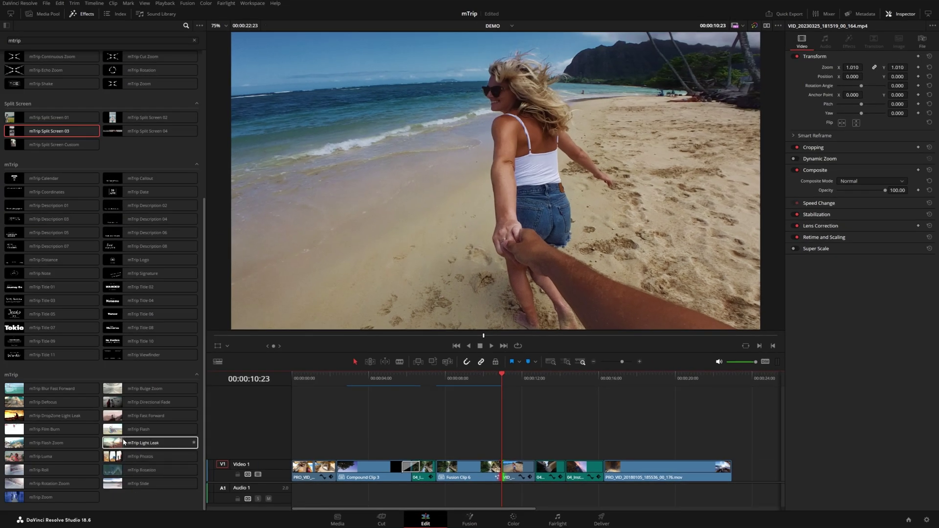
pyautogui.moveTo(124, 443); pyautogui.dragTo(504, 471)
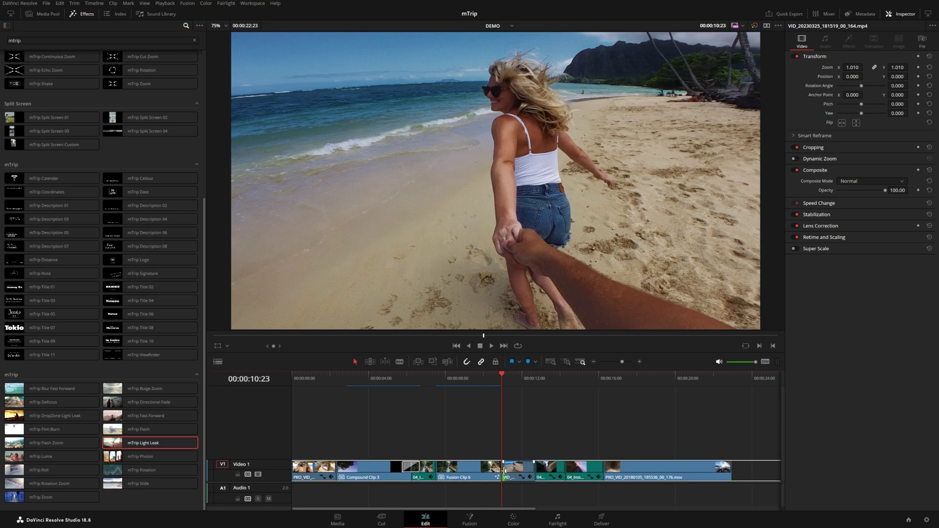
# Try rolling the cut before the beach clip earlier and adding mTrip Light Leak there, and undo both edits
pyautogui.moveTo(505, 471); pyautogui.dragTo(493, 471)
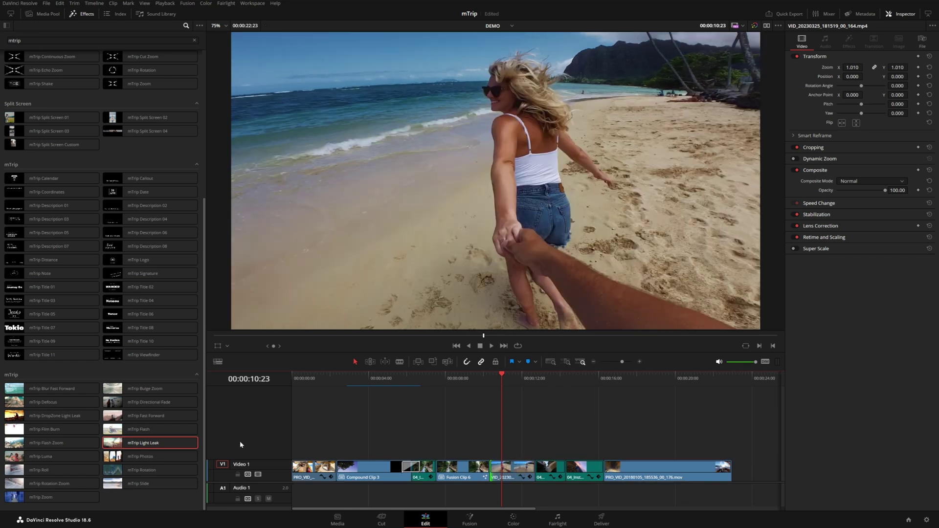
pyautogui.moveTo(139, 444); pyautogui.dragTo(490, 467)
pyautogui.click(481, 381)
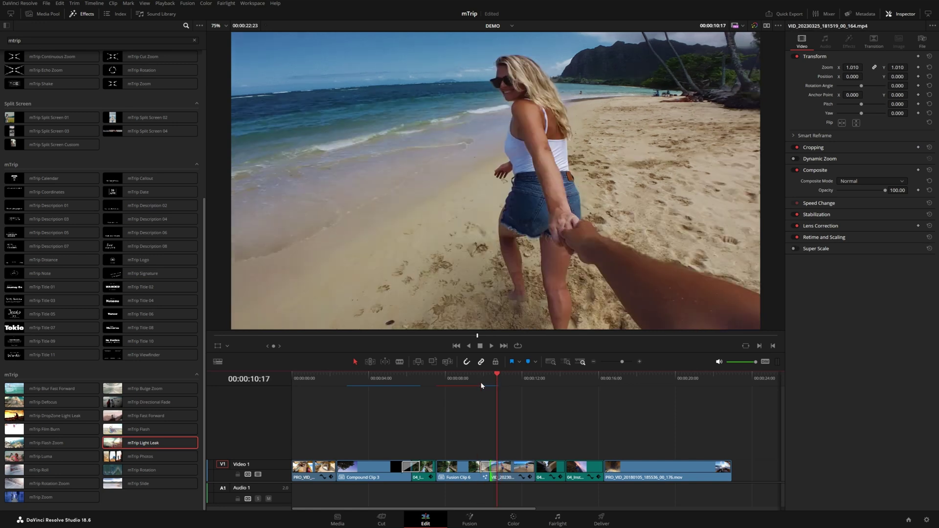
pyautogui.hotkey('ctrl', 'z')
pyautogui.hotkey('ctrl', 'z')
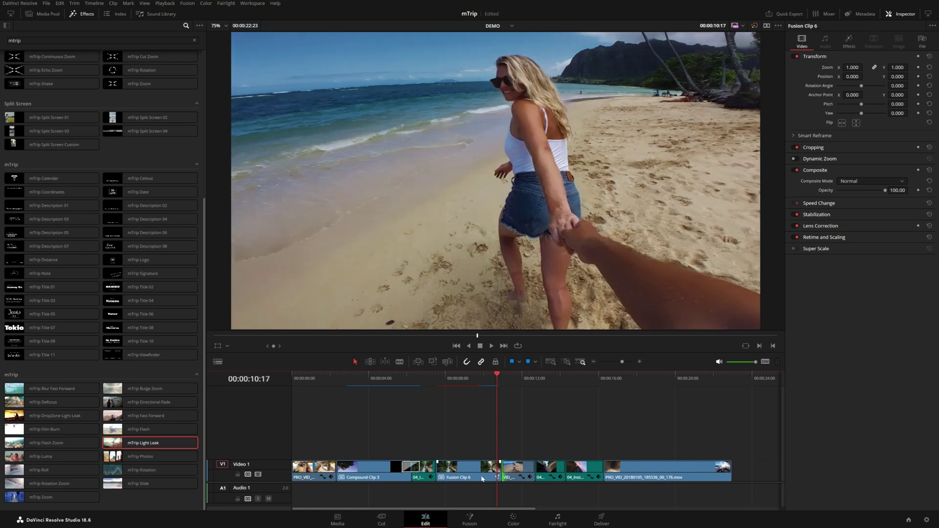
# Open the Fusion clip in its own timeline, extend all four stacked clips to about 00:00:04:11, and return to the DEMO timeline
pyautogui.click(477, 474)
pyautogui.rightClick(477, 474)
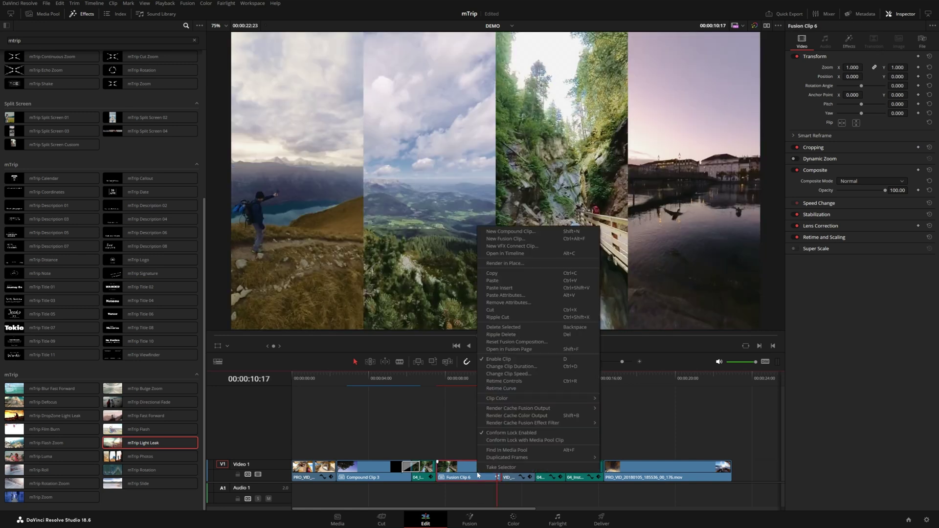
pyautogui.click(510, 251)
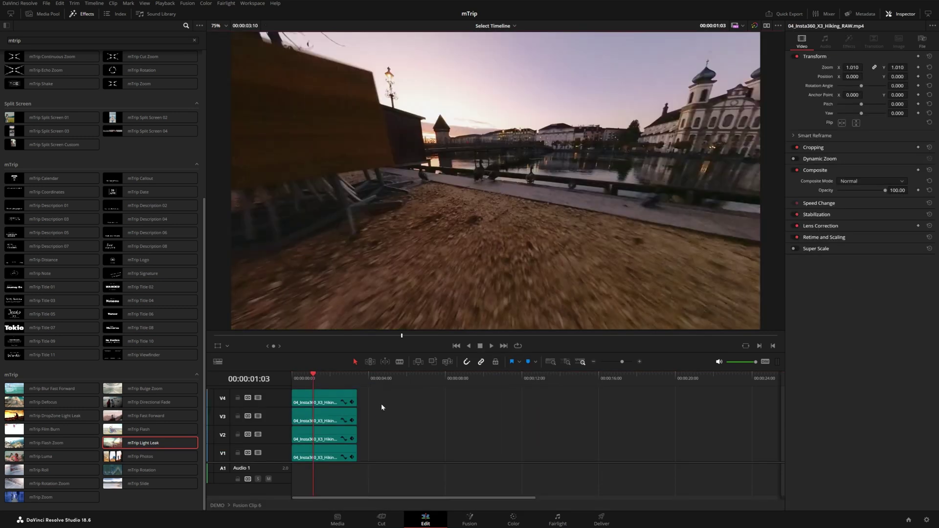
pyautogui.moveTo(384, 394); pyautogui.dragTo(346, 473)
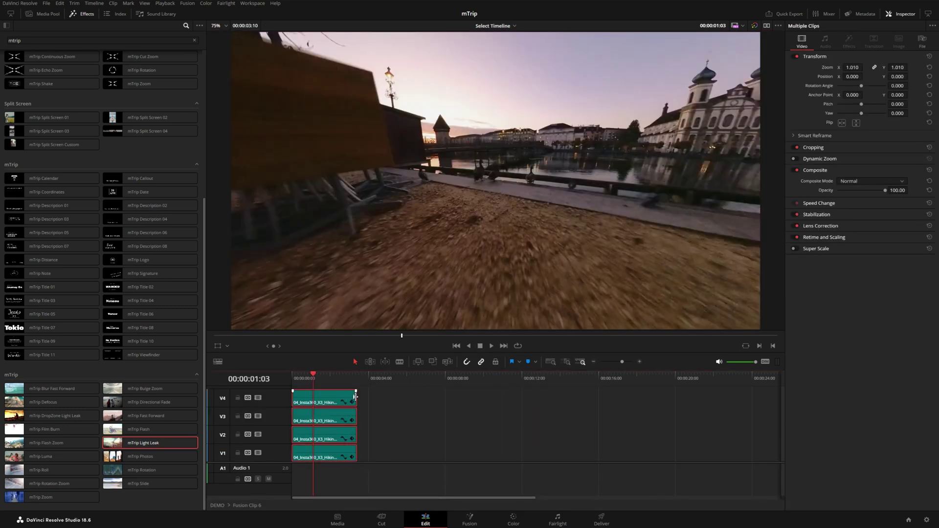
pyautogui.moveTo(355, 397); pyautogui.dragTo(377, 397)
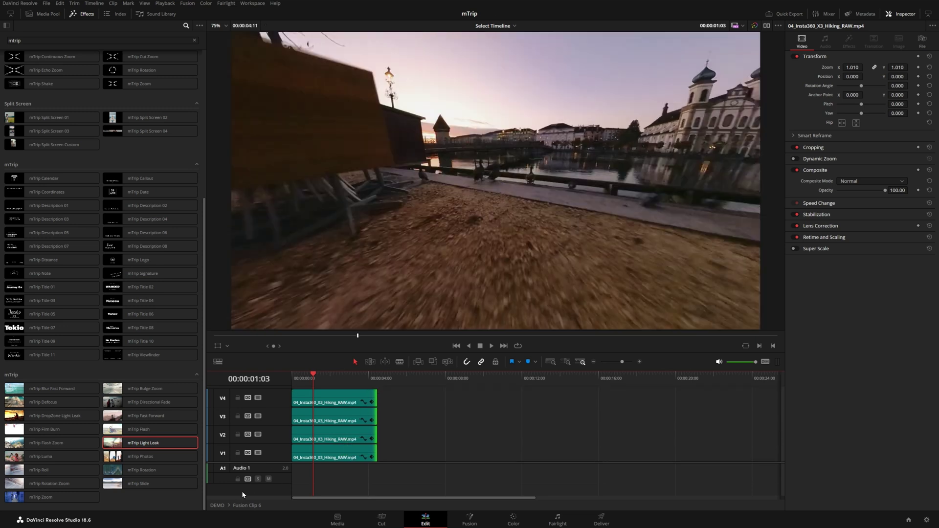
pyautogui.click(222, 506)
# Add the mTrip Light Leak transition at the cut between the Fusion clip and the beach clip and play it
pyautogui.click(502, 437)
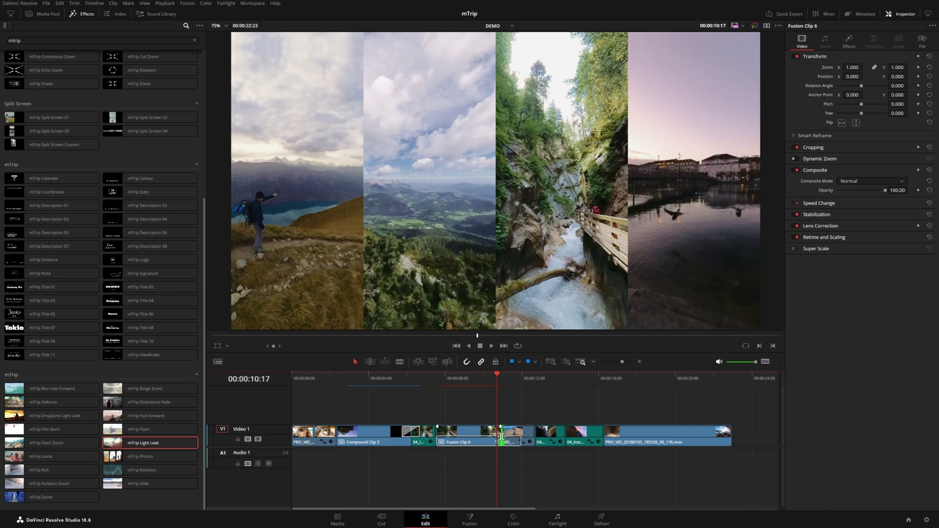
pyautogui.moveTo(116, 445); pyautogui.dragTo(503, 431)
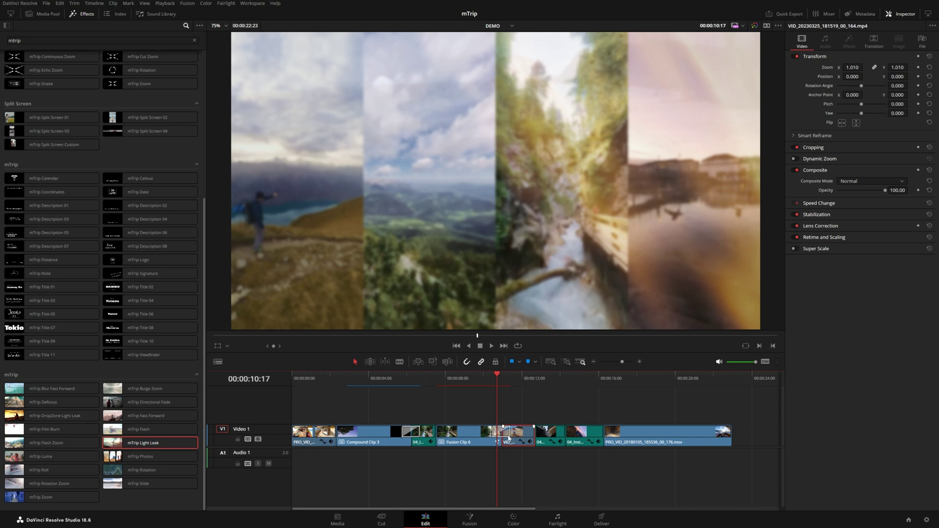
pyautogui.click(483, 444)
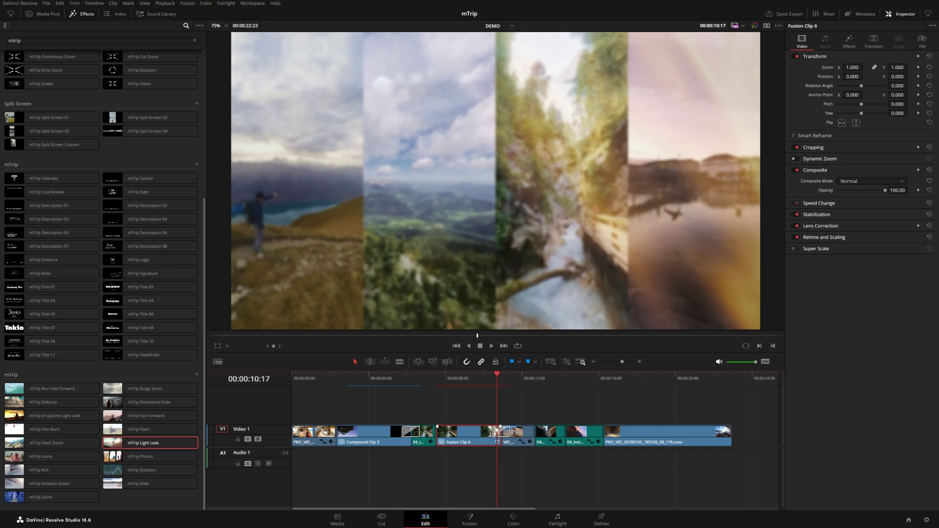
pyautogui.click(491, 384)
pyautogui.press('space')
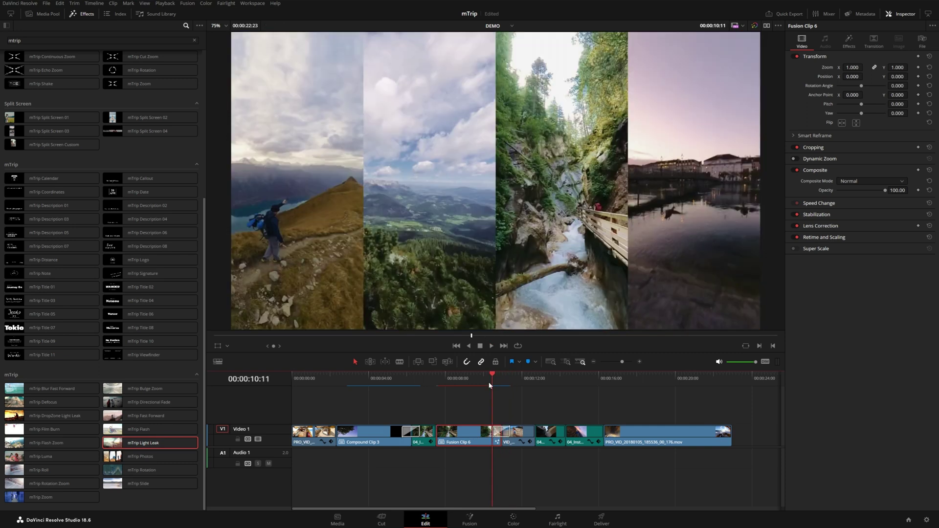
pyautogui.press('space')
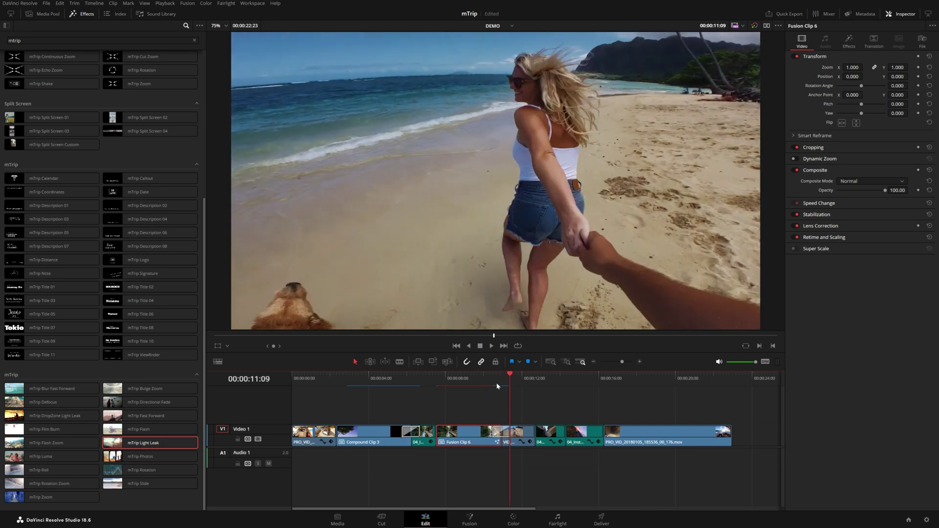
# Ripple-extend the end of the beach clip by about 1 second 8 frames and apply the mTrip Dreamy Look effect to it
pyautogui.moveTo(534, 433); pyautogui.dragTo(559, 436)
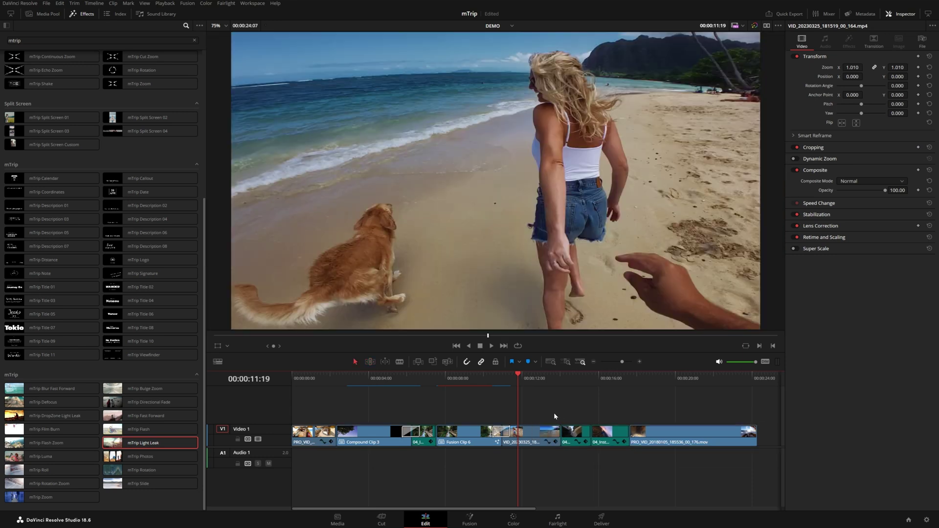
pyautogui.click(541, 435)
pyautogui.scroll(5, 149, 373)
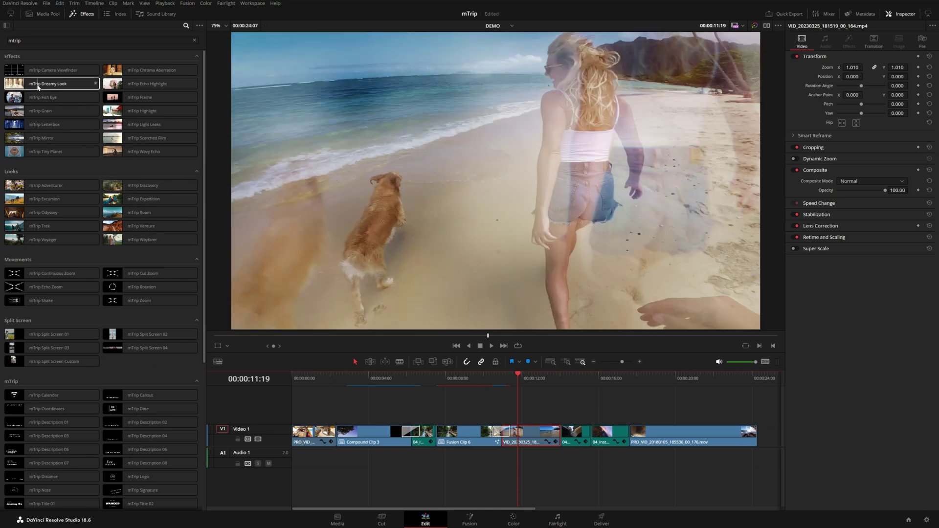
pyautogui.moveTo(37, 87); pyautogui.dragTo(533, 434)
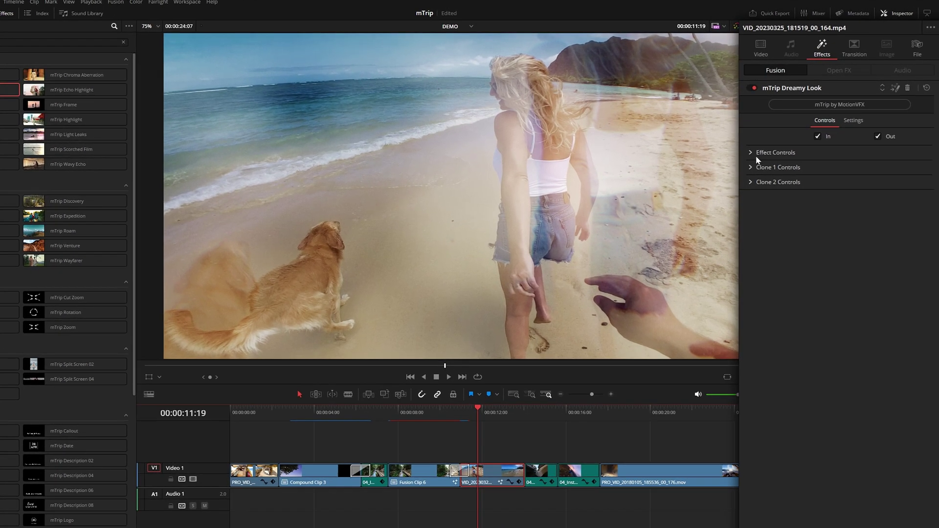
# Set the Dreamy Look's effect position Y to 0.212, effect size to 2.043 and Clone 1 opacity to 0.95, and save the project
pyautogui.click(750, 152)
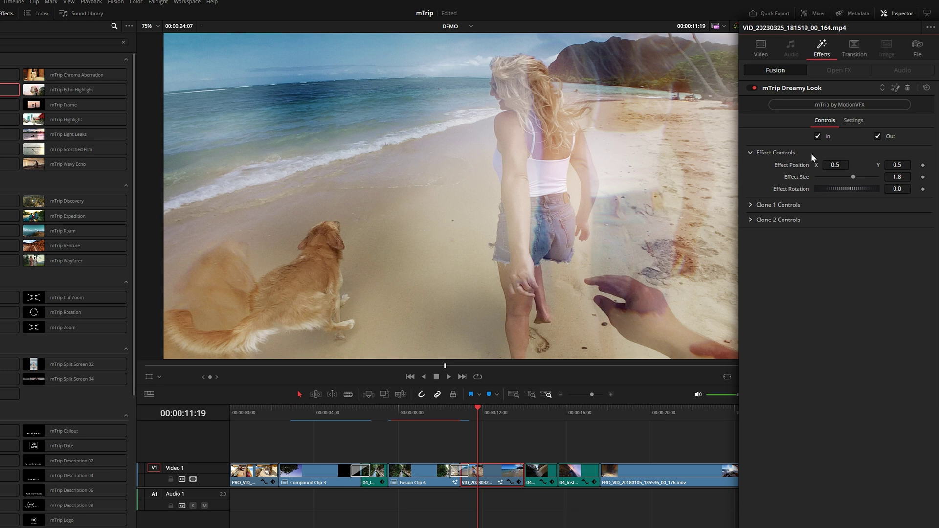
pyautogui.moveTo(898, 166)
pyautogui.mouseDown()
pyautogui.moveTo(827, 166)
pyautogui.moveTo(937, 165)
pyautogui.moveTo(818, 165)
pyautogui.moveTo(937, 177)
pyautogui.moveTo(826, 165)
pyautogui.moveTo(885, 165)
pyautogui.mouseUp()
pyautogui.click(780, 208)
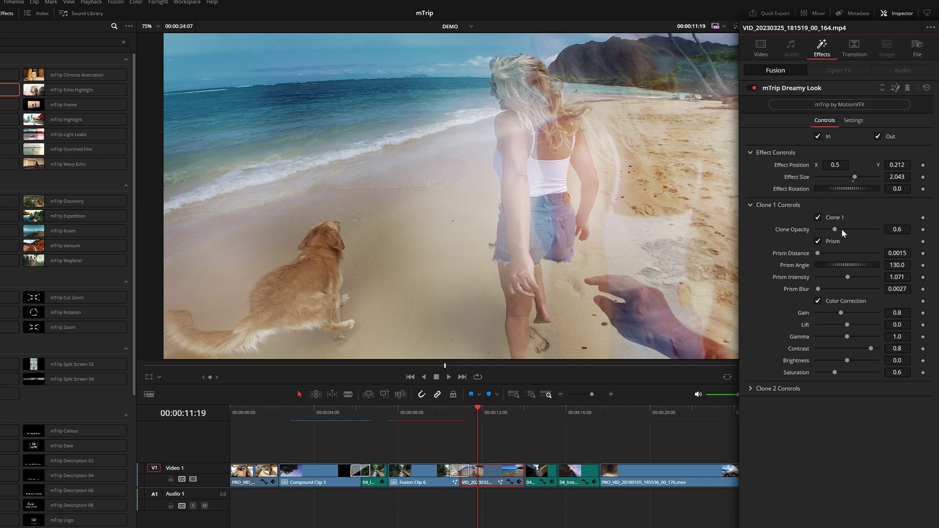
pyautogui.moveTo(839, 229)
pyautogui.mouseDown()
pyautogui.moveTo(858, 231)
pyautogui.moveTo(838, 232)
pyautogui.moveTo(850, 237)
pyautogui.mouseUp()
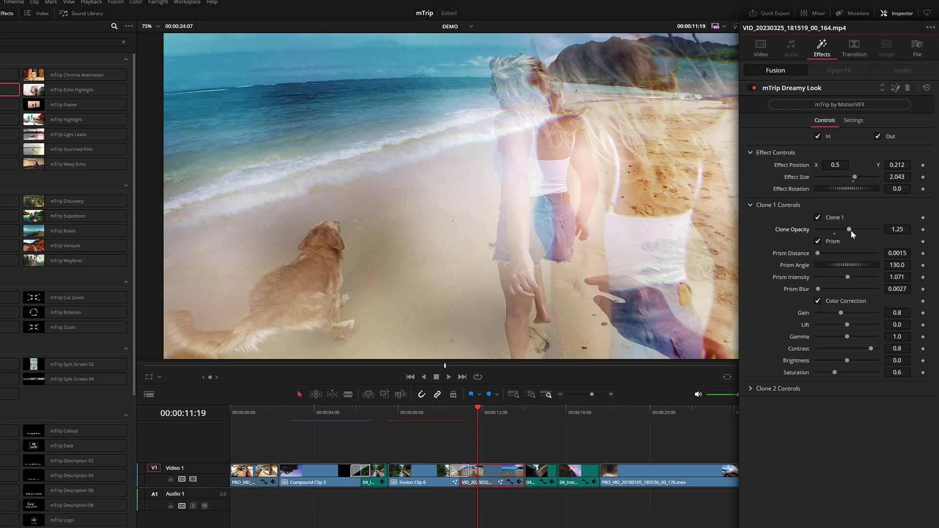
pyautogui.moveTo(851, 230); pyautogui.dragTo(847, 230)
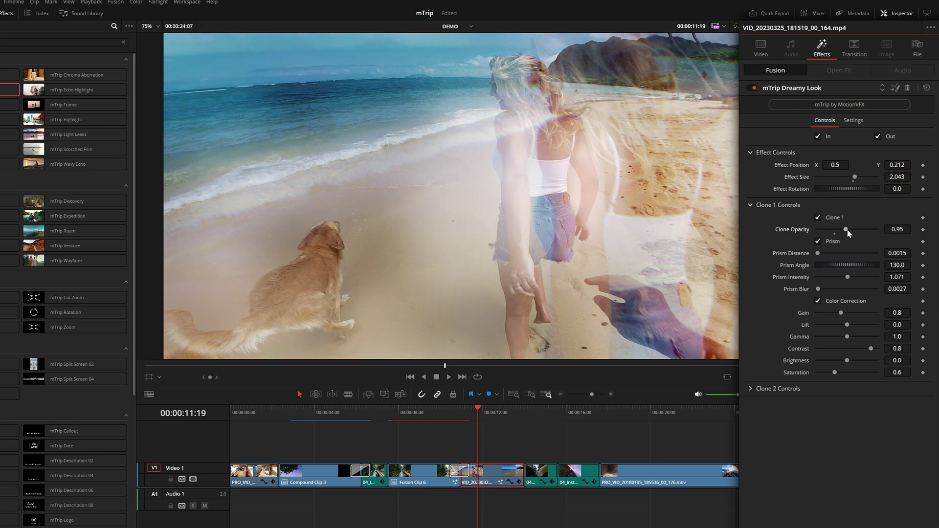
pyautogui.hotkey('ctrl', 's')
# Lower the gamma and raise the prism blur of Clone 1 in the Dreamy Look effect, saving the project
pyautogui.click(848, 336)
pyautogui.moveTo(849, 338); pyautogui.dragTo(832, 336)
pyautogui.hotkey('ctrl', 's')
pyautogui.moveTo(818, 290); pyautogui.dragTo(824, 290)
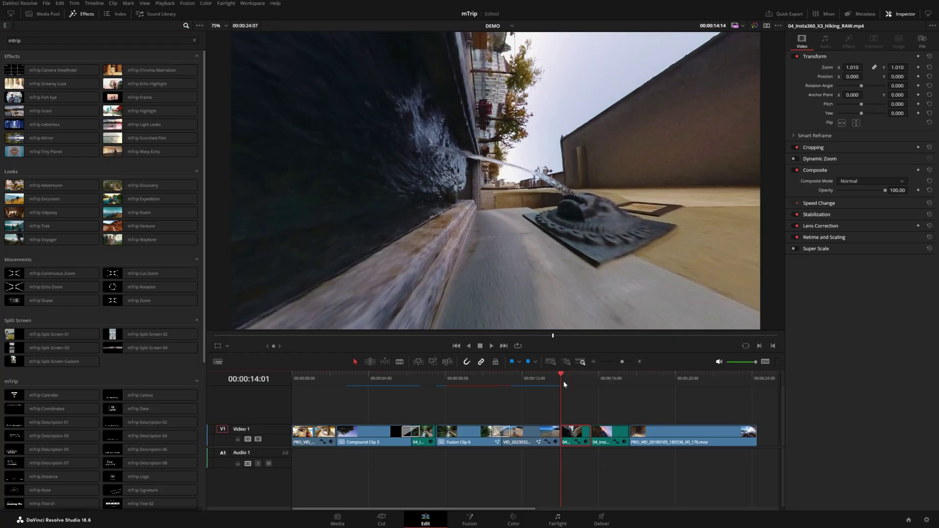
# Play the fountain and mountain ridge clips from 00:00:14:01 to review the cut between them
pyautogui.press('space')
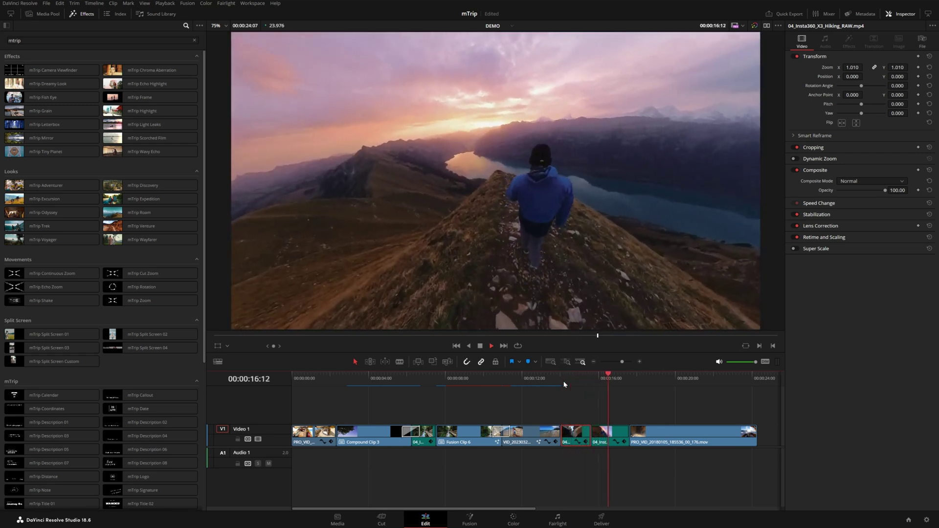
pyautogui.press('space')
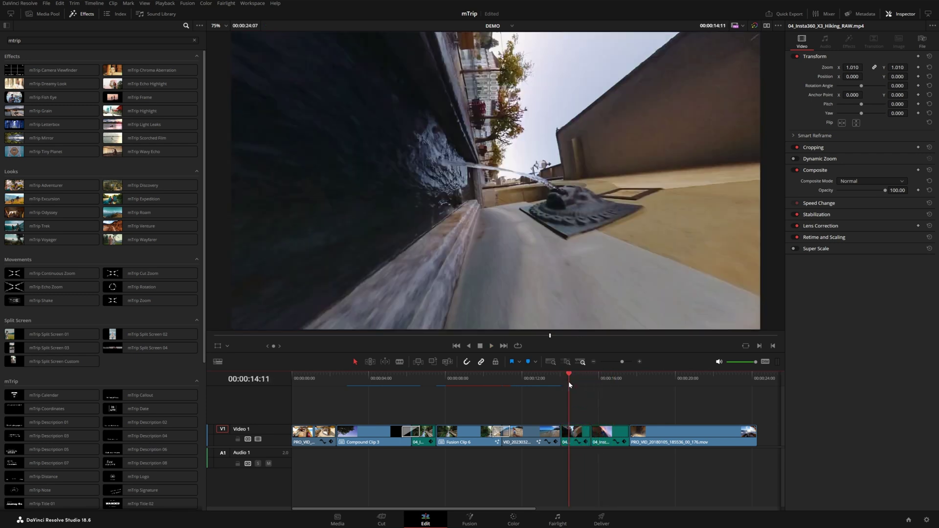
pyautogui.moveTo(569, 385)
pyautogui.mouseDown()
pyautogui.moveTo(600, 381)
pyautogui.moveTo(562, 380)
pyautogui.mouseUp()
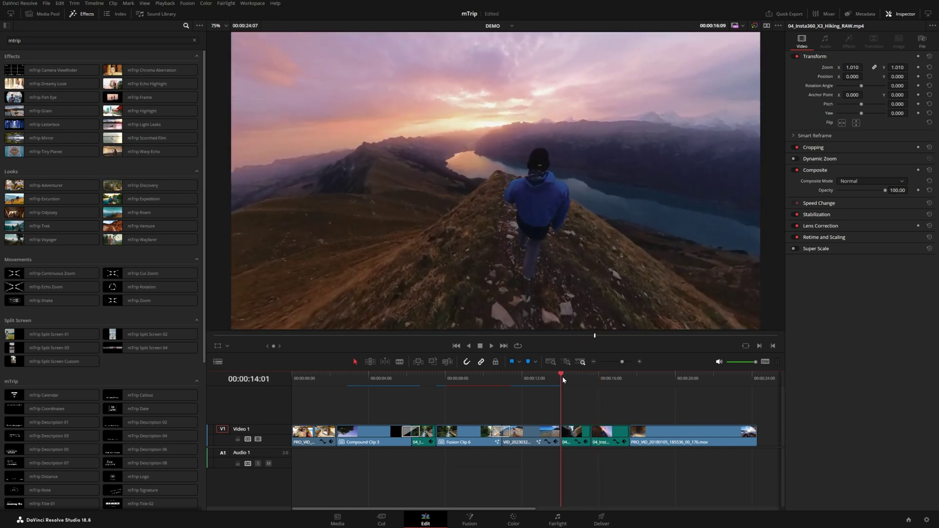
pyautogui.press('space')
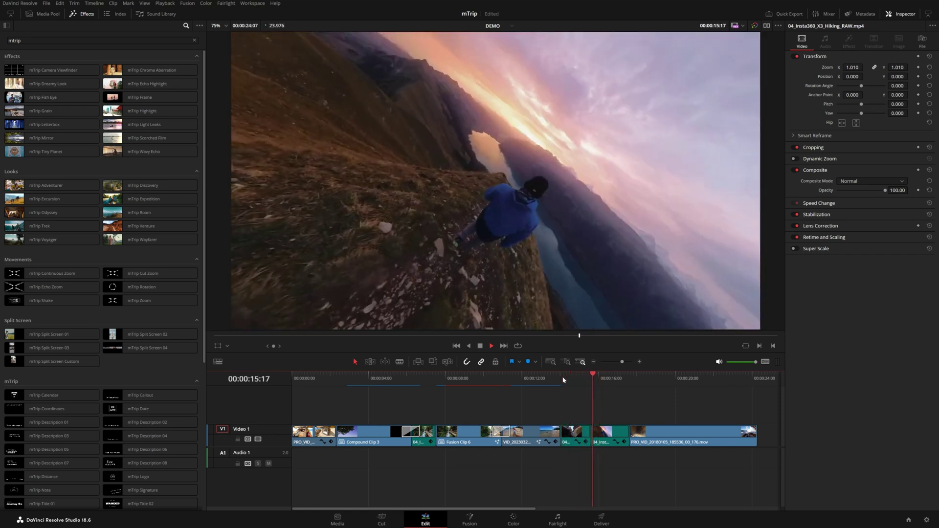
pyautogui.press('space')
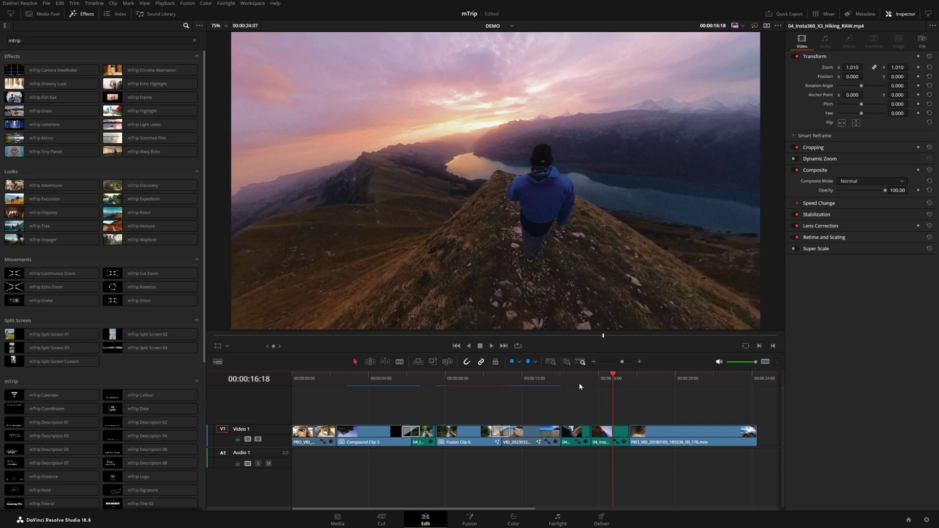
# Add the mTrip Rotation transition at the cut between the fountain and mountain ridge clips and play it back
pyautogui.scroll(-5, 135, 368)
pyautogui.click(519, 414)
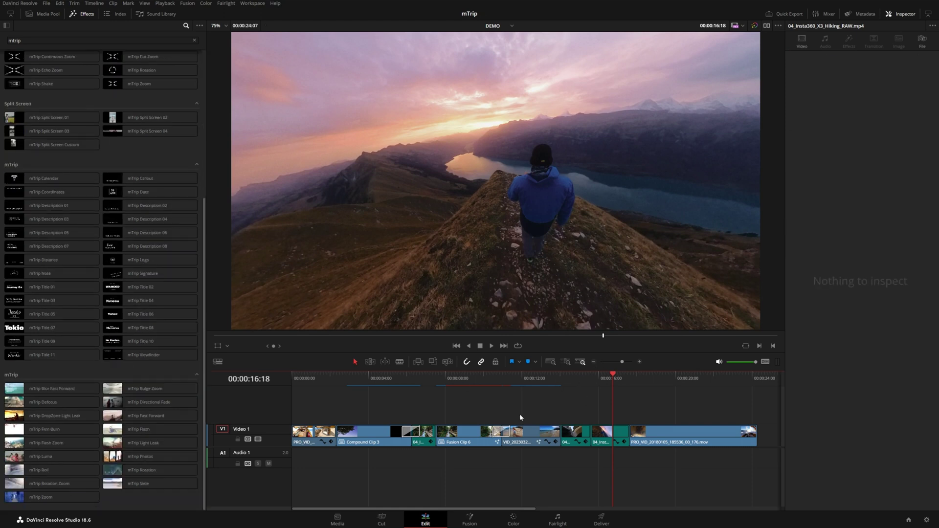
pyautogui.moveTo(139, 471); pyautogui.dragTo(595, 434)
pyautogui.click(583, 380)
pyautogui.press('space')
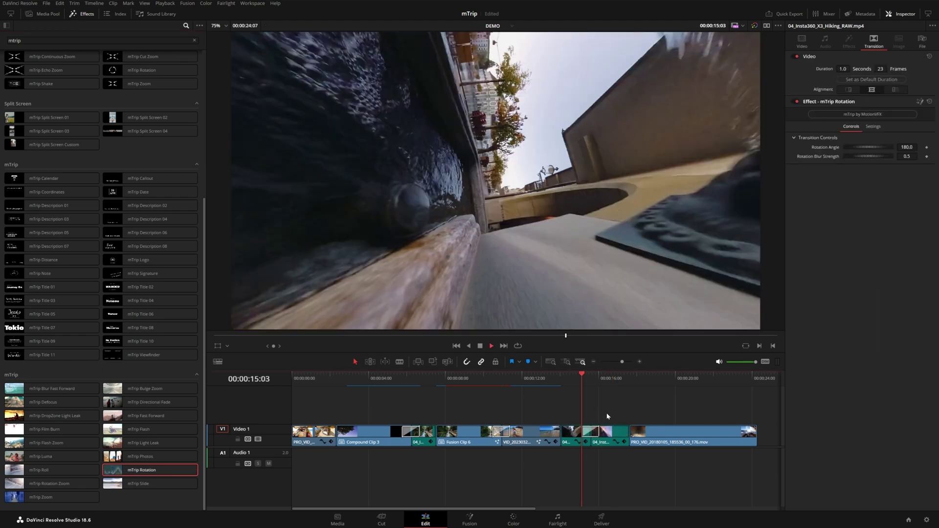
pyautogui.click(574, 380)
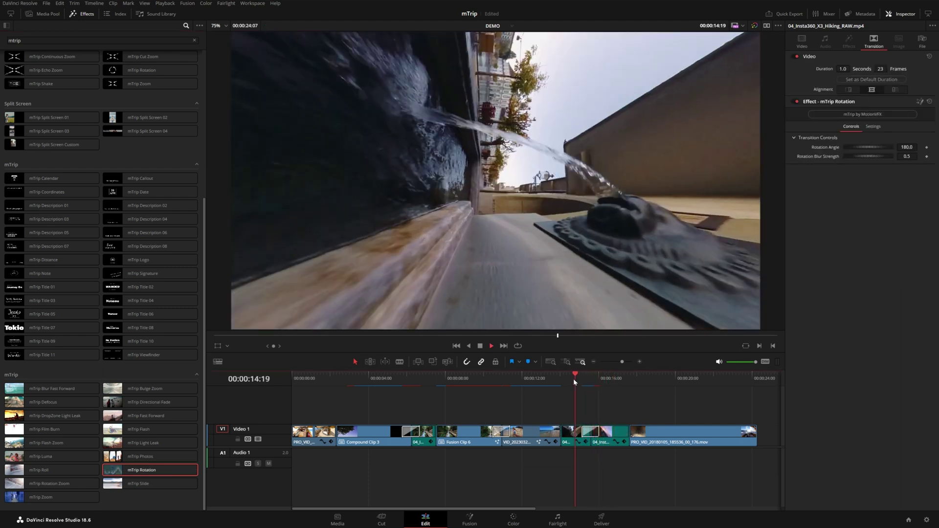
pyautogui.click(573, 379)
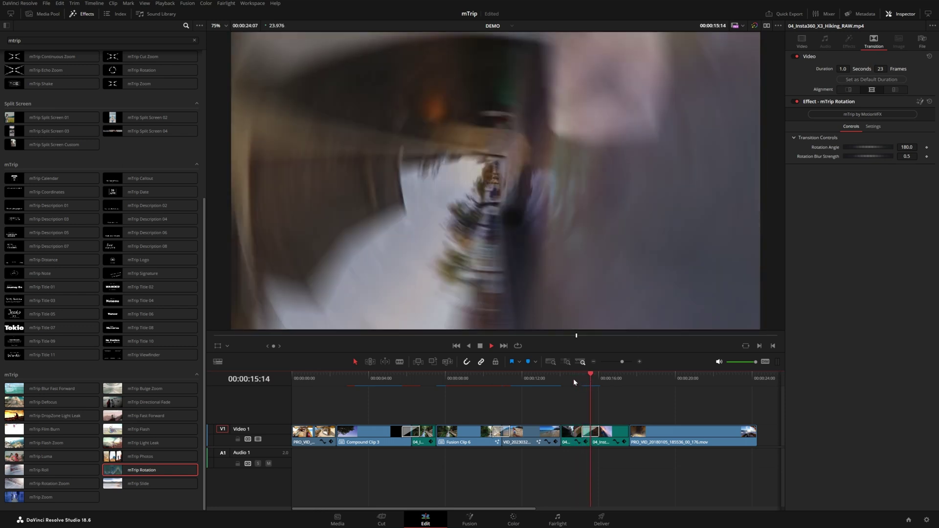
pyautogui.click(574, 379)
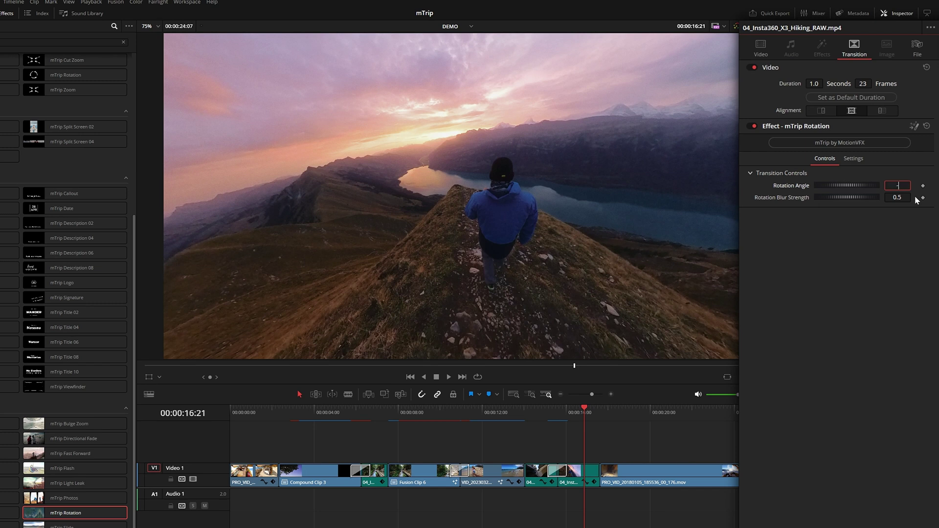
# Set the transition's Rotation Angle to -180 and replay the cut between the fountain and mountain ridge clips
pyautogui.press('Tab')
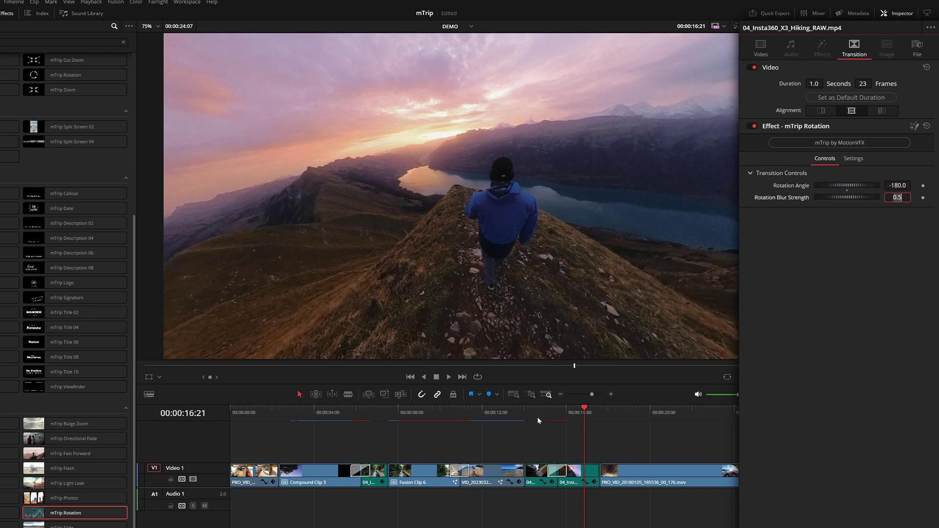
pyautogui.click(547, 419)
pyautogui.press('space')
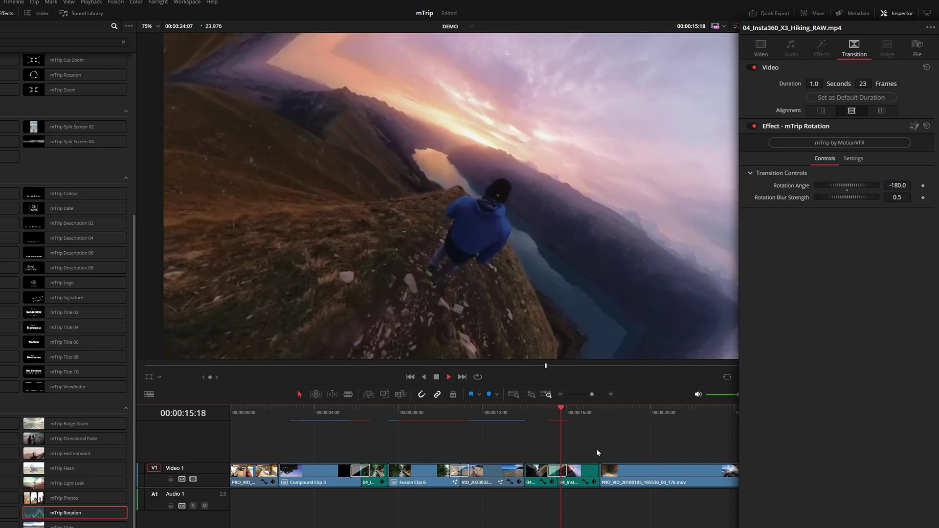
pyautogui.click(544, 413)
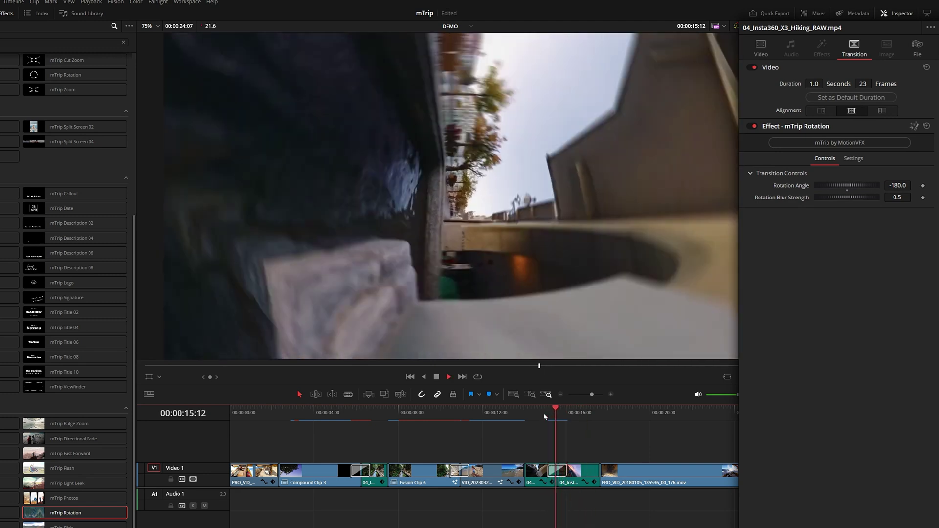
pyautogui.click(545, 413)
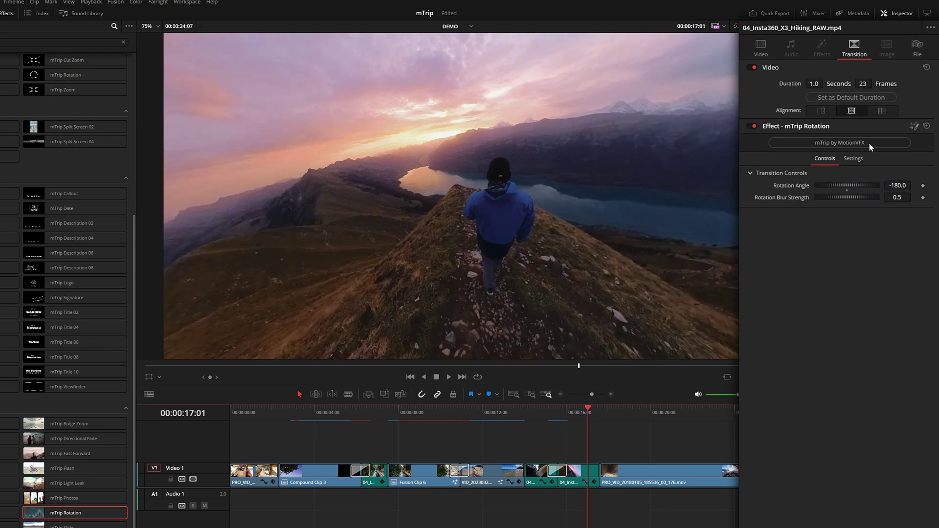
# Reset the mTrip Rotation settings, set the Rotation Angle to 90, and play the transition again
pyautogui.click(928, 126)
pyautogui.doubleClick(898, 186)
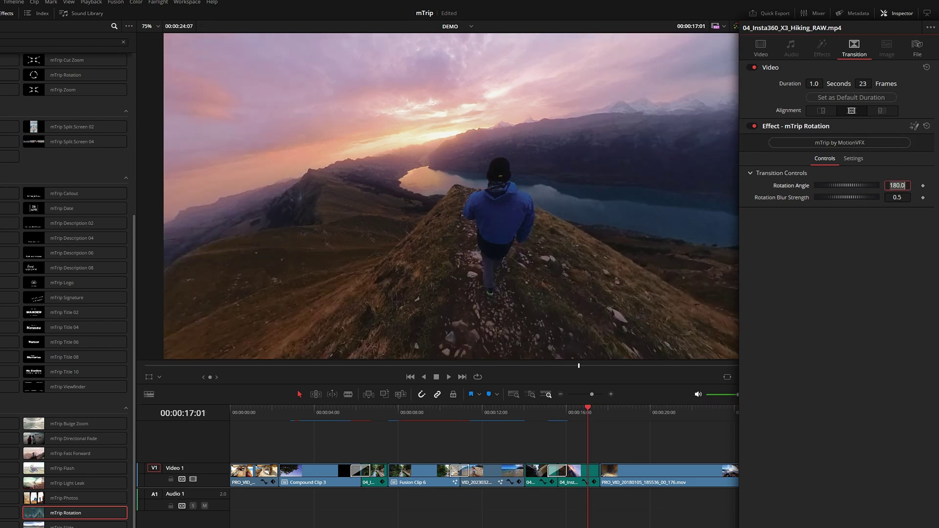
pyautogui.write('90')
pyautogui.press('Tab')
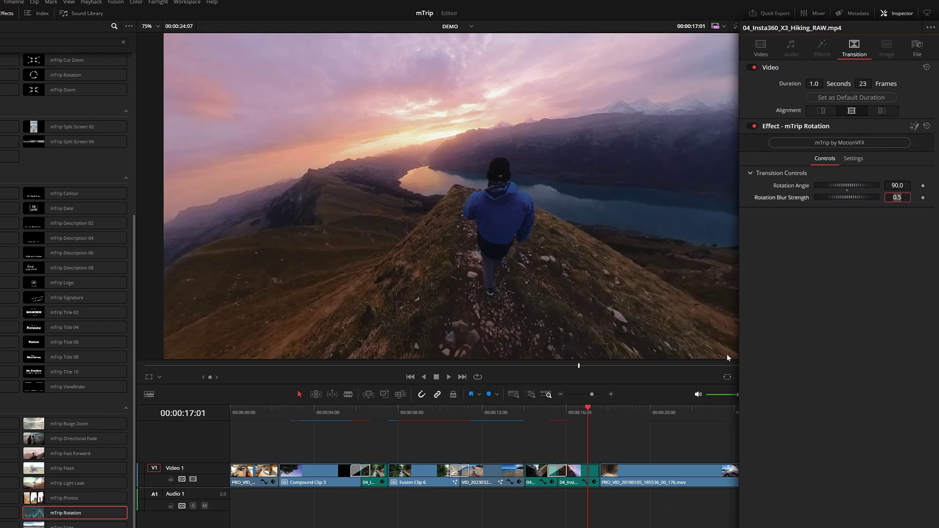
pyautogui.click(547, 411)
pyautogui.press('space')
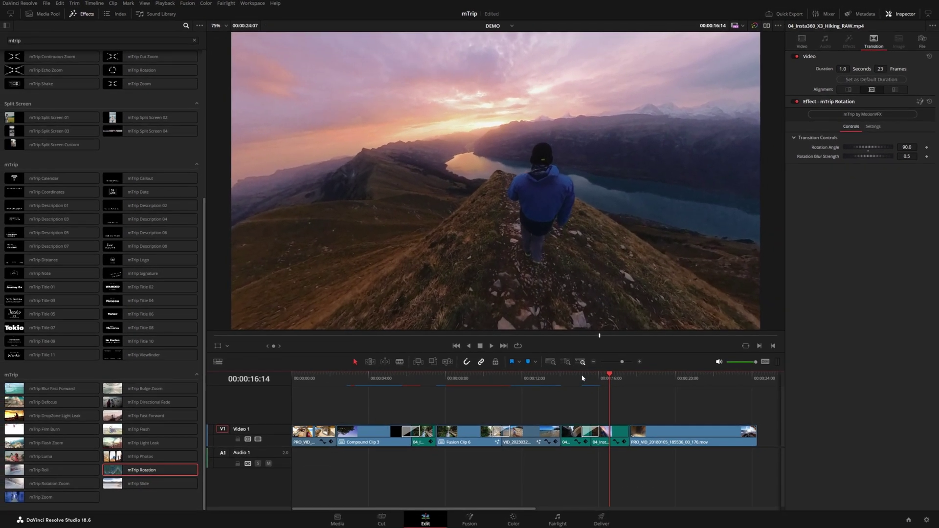
pyautogui.click(562, 397)
pyautogui.press('space')
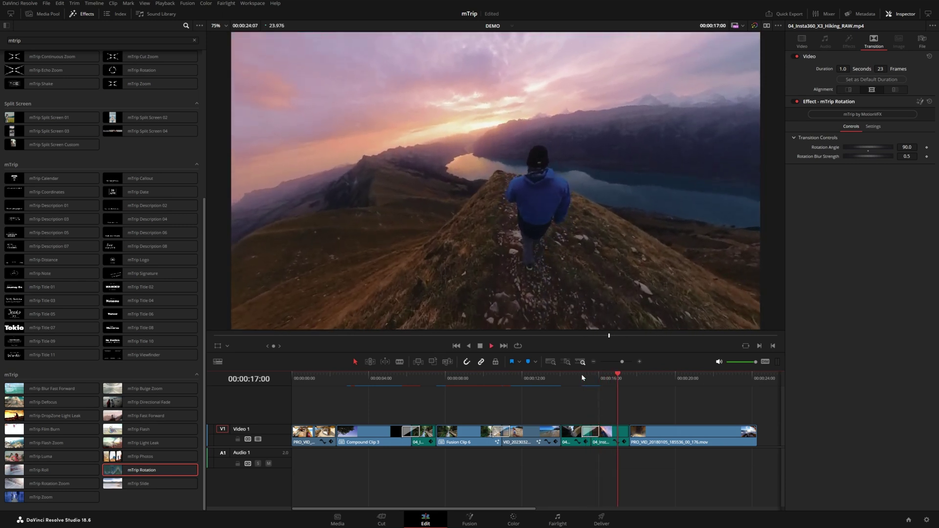
# Replay the rotation transition between the fountain and mountain ridge clips with its 90-degree angle
pyautogui.press('space')
pyautogui.click(582, 377)
pyautogui.press('space')
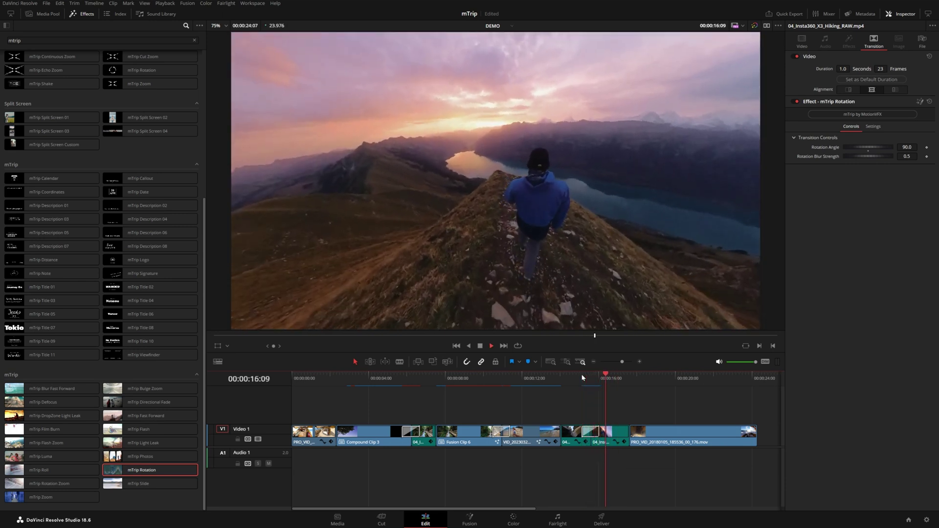
pyautogui.press('space')
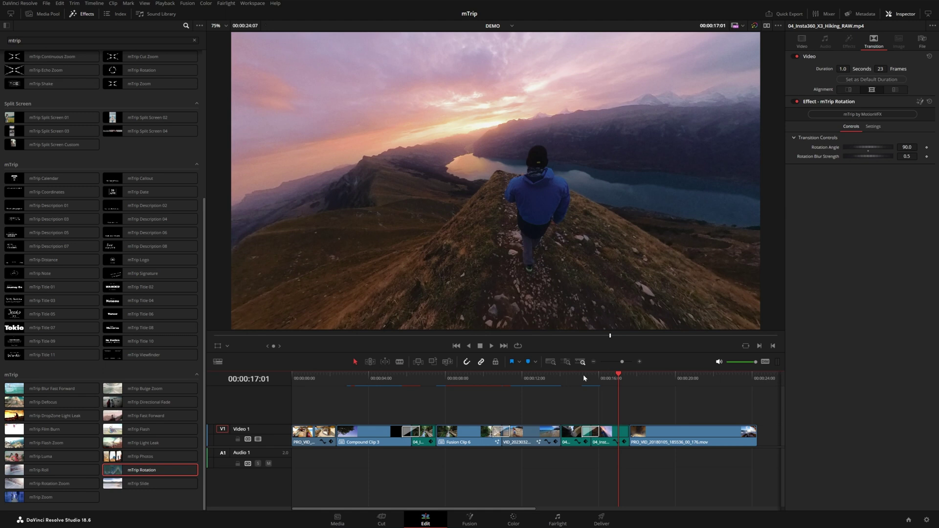
# Add the mTrip Photos transition at the cut between the mountain ridge and tent clips and play it to its three-photo frame
pyautogui.click(172, 501)
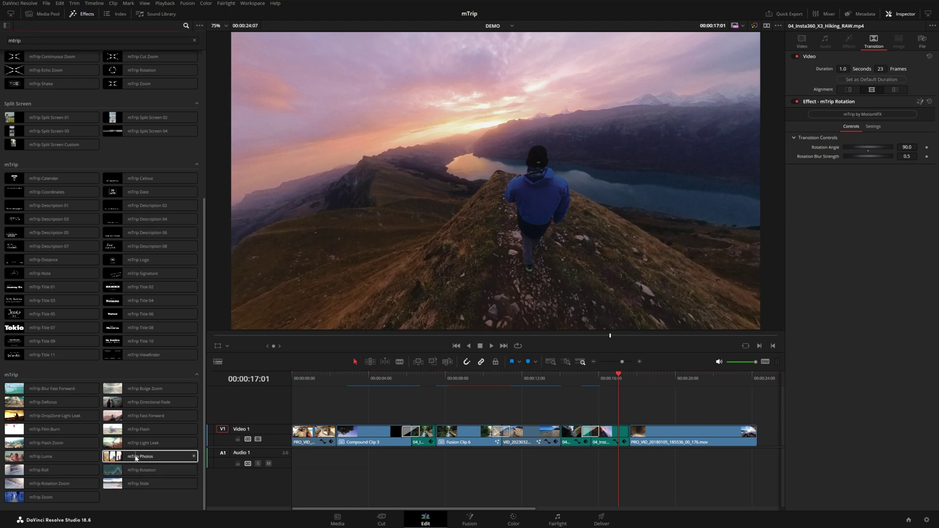
pyautogui.moveTo(138, 459); pyautogui.dragTo(626, 437)
pyautogui.press('space')
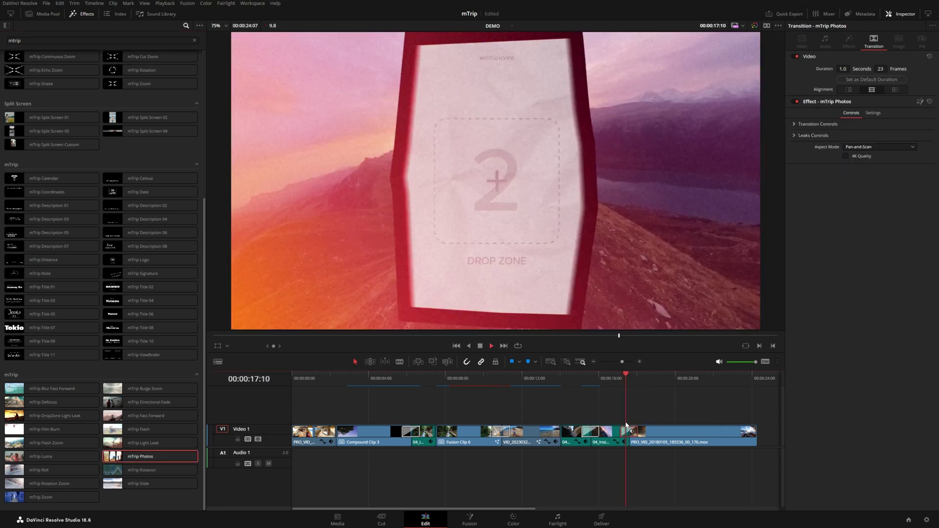
pyautogui.press('space')
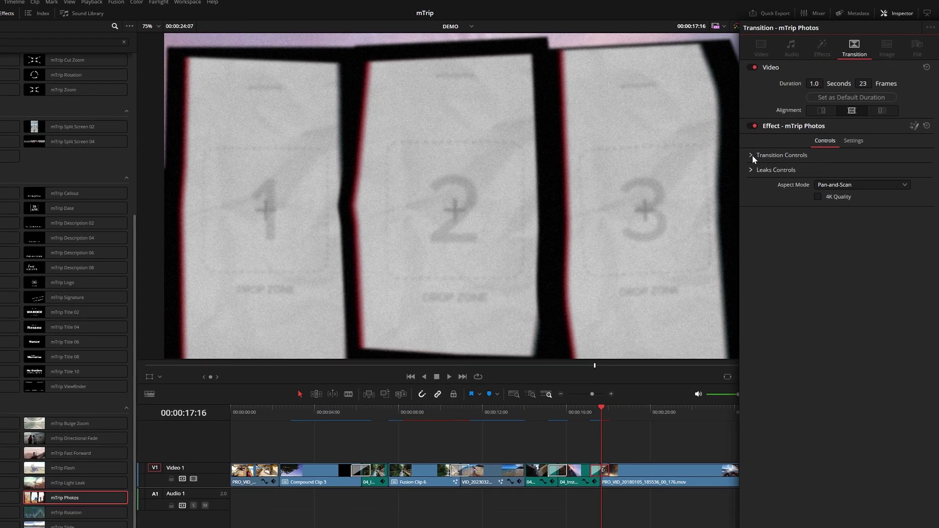
# Fill Drop Zones 01, 02 and 03 of the Photos transition with the Pexels images numbered 12205909, 1851481 and 4353813
pyautogui.click(805, 123)
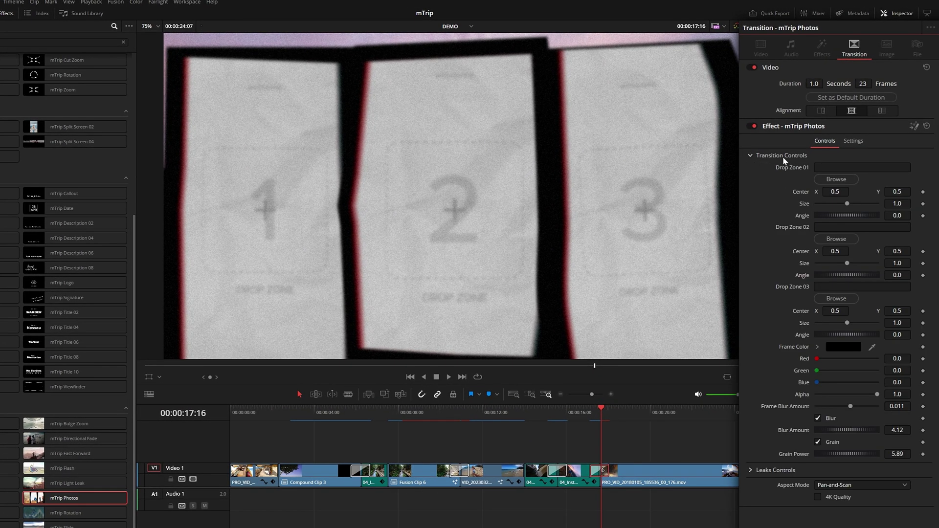
pyautogui.click(834, 181)
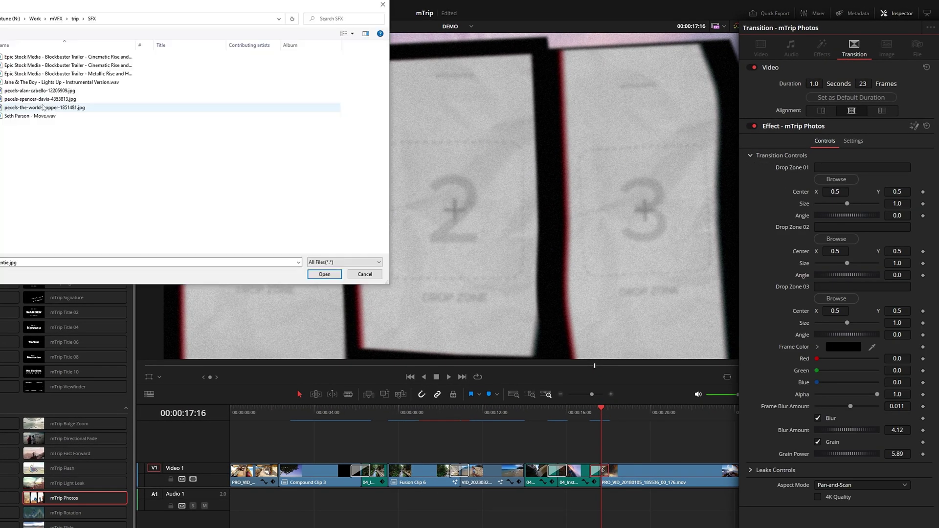
pyautogui.doubleClick(39, 90)
pyautogui.click(836, 238)
pyautogui.doubleClick(43, 107)
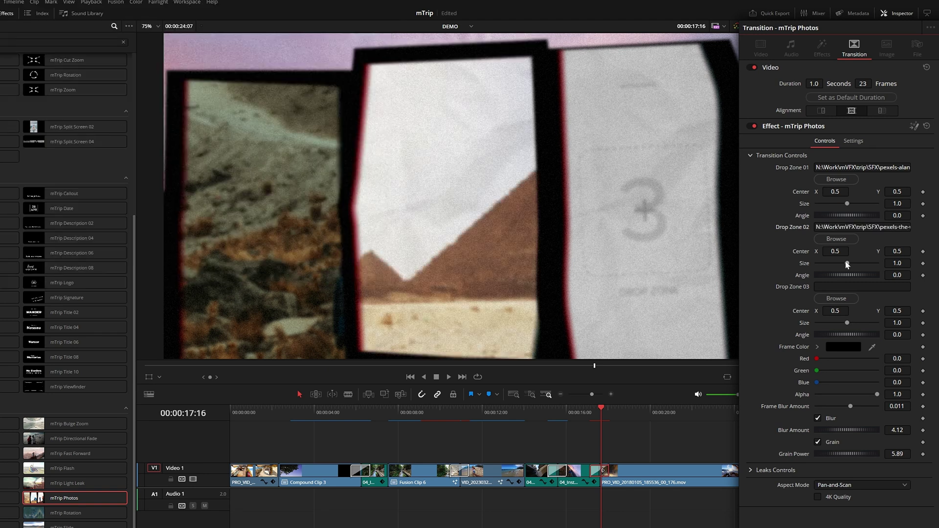
pyautogui.click(836, 298)
pyautogui.doubleClick(39, 99)
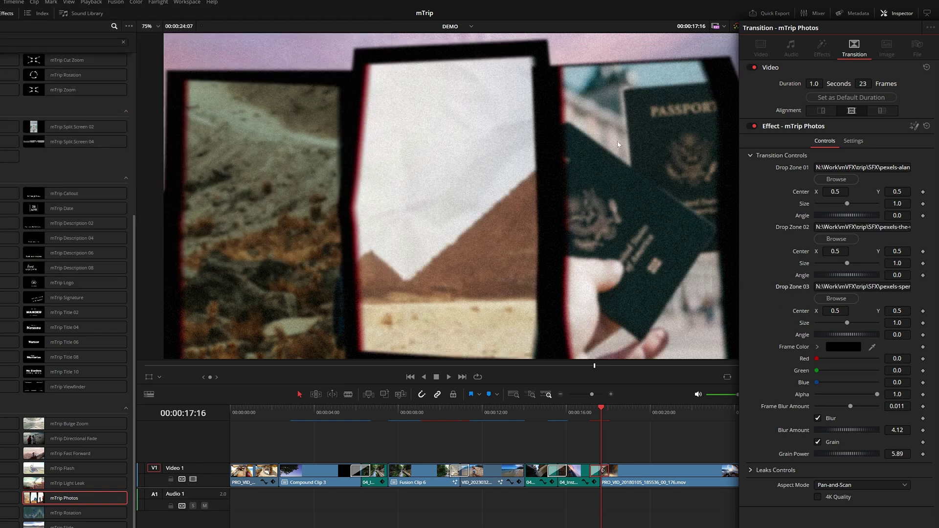
# Reframe the photos: Drop Zone 01 to size 0.52 and center 0.4, 0.518; 02 to size 0.655 and center X 0.555; 03 to size 0.439
pyautogui.press('Left')
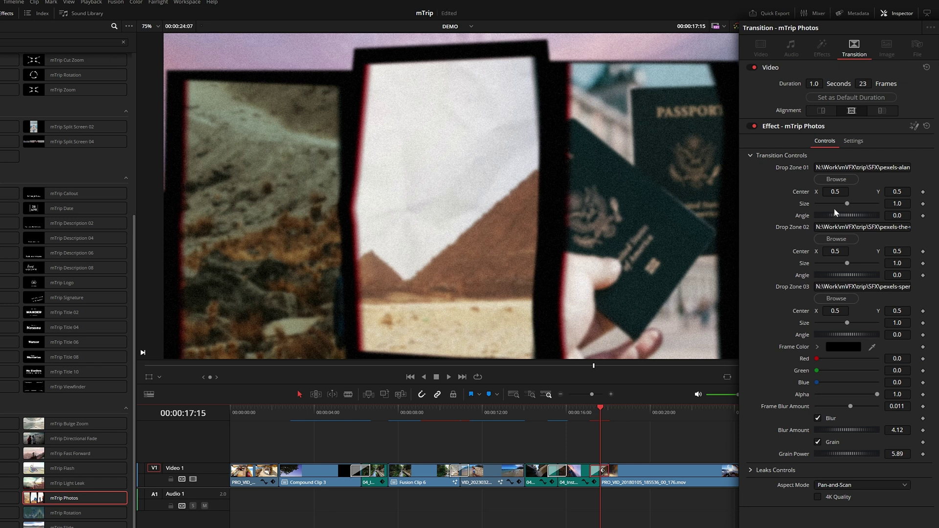
pyautogui.moveTo(848, 207); pyautogui.dragTo(812, 192)
pyautogui.moveTo(898, 263); pyautogui.dragTo(819, 263)
pyautogui.moveTo(819, 263); pyautogui.dragTo(813, 263)
pyautogui.moveTo(835, 252); pyautogui.dragTo(848, 252)
pyautogui.moveTo(848, 252); pyautogui.dragTo(849, 251)
pyautogui.moveTo(847, 322); pyautogui.dragTo(831, 323)
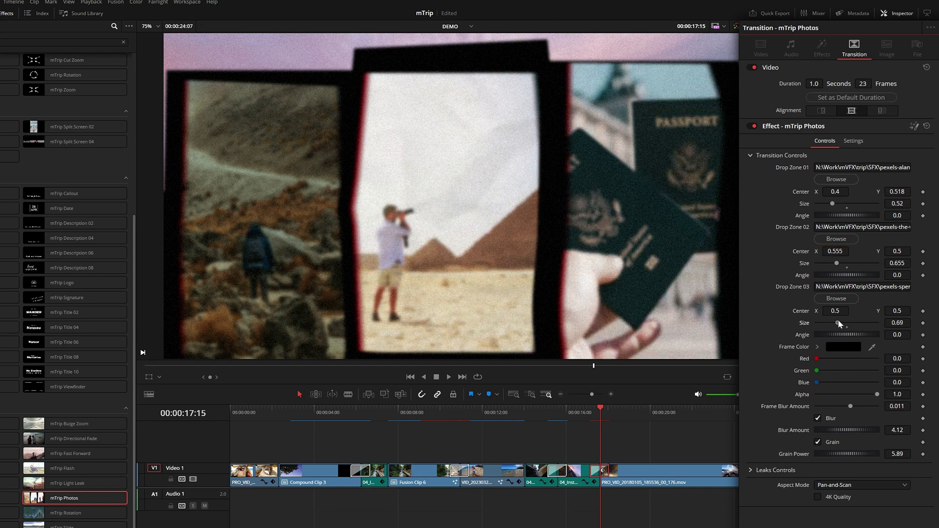
# Play back the mTrip Photos transition and step back through its frames to review the reframed photos
pyautogui.press('space')
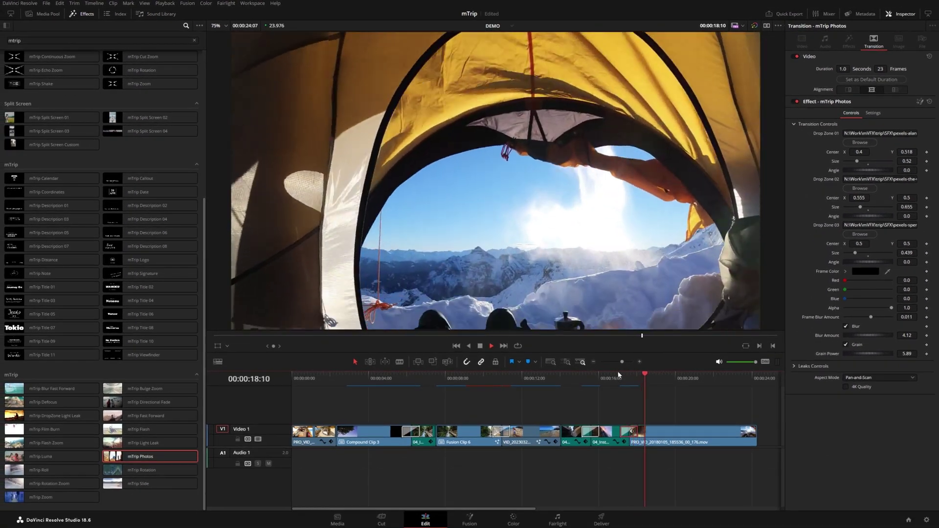
pyautogui.click(619, 375)
pyautogui.press('space')
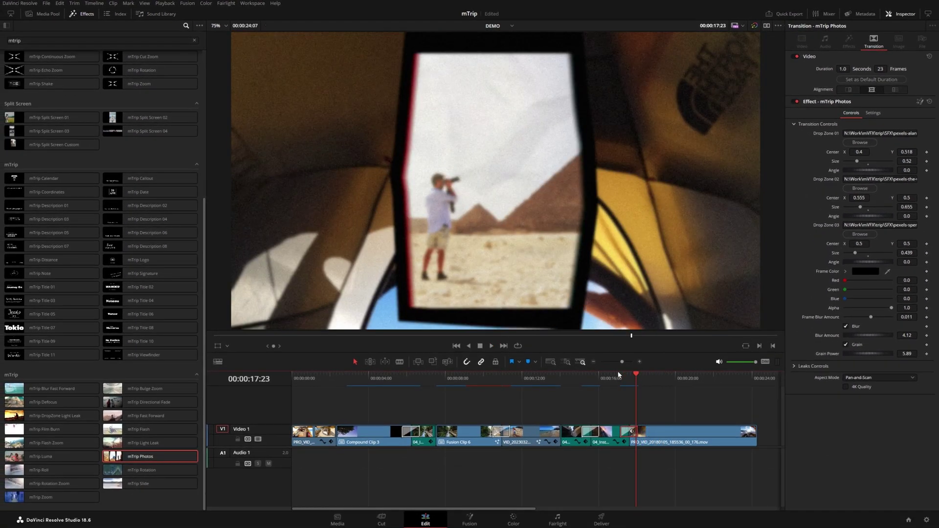
pyautogui.press('space')
pyautogui.click(619, 381)
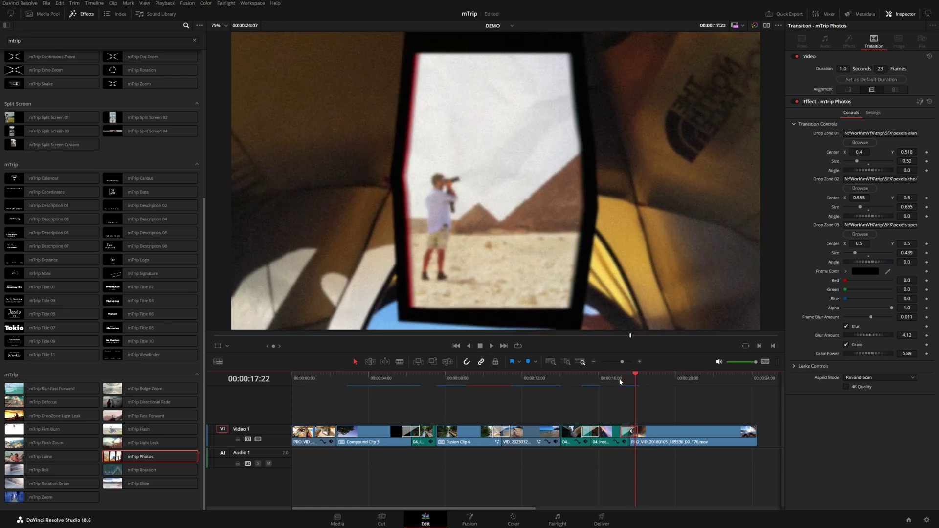
pyautogui.press('Left')
pyautogui.press('Left')
pyautogui.press('Left')
pyautogui.press('Left')
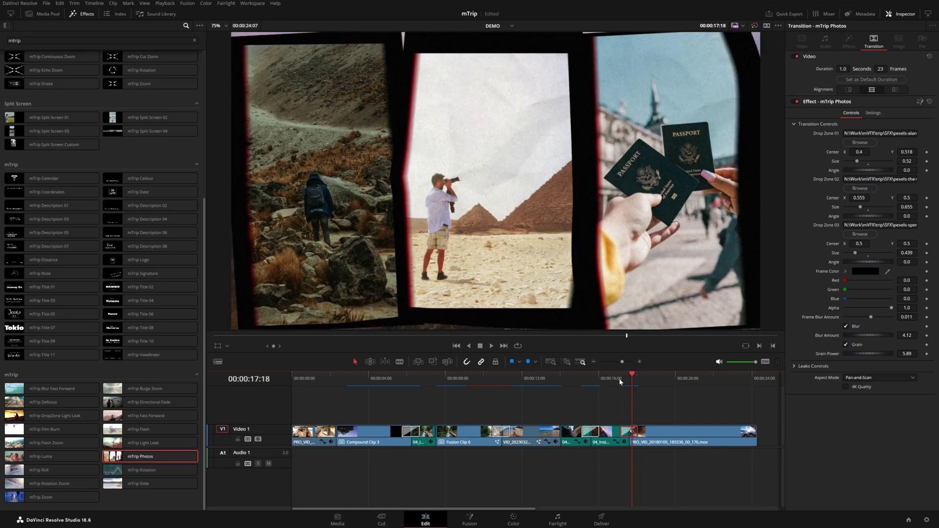
pyautogui.press('Up')
pyautogui.press('space')
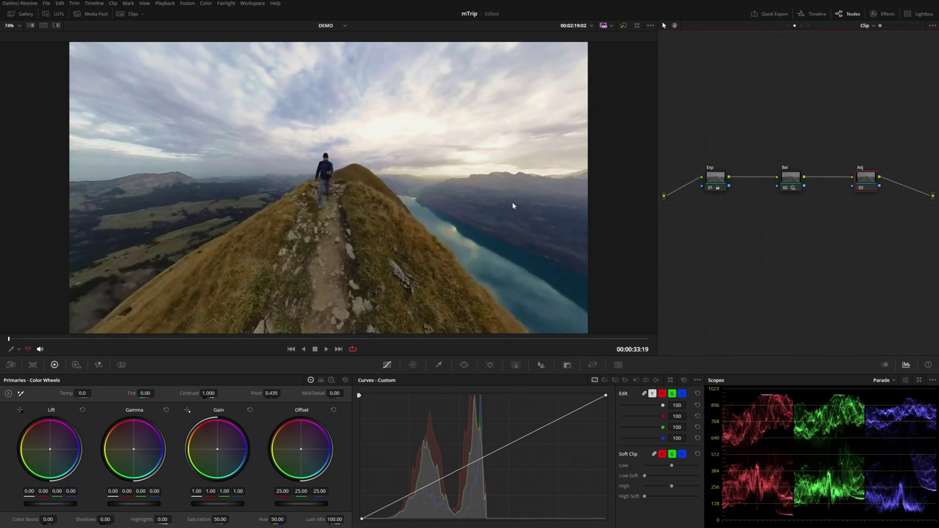
# Show the LUT browser on the Color page and open the mTrip folder of the MotionVFX LUTs
pyautogui.click(55, 14)
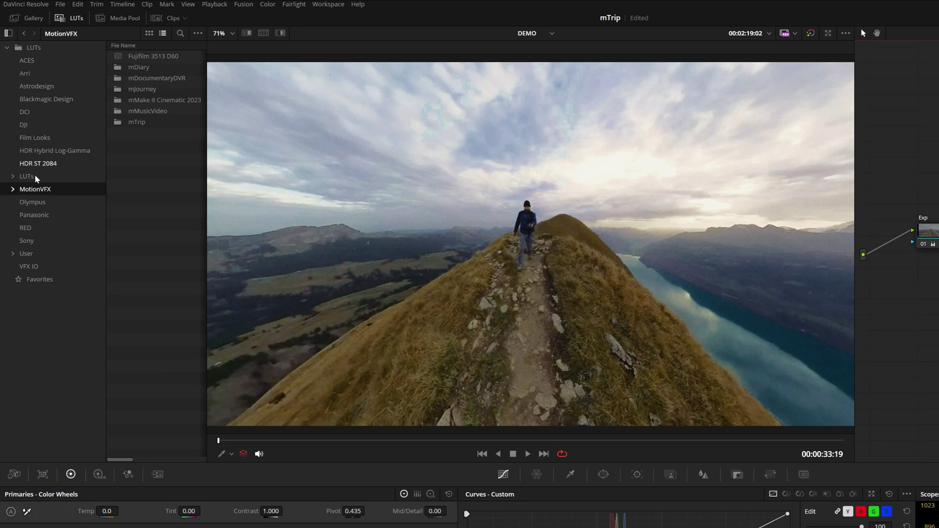
pyautogui.click(13, 189)
pyautogui.click(34, 266)
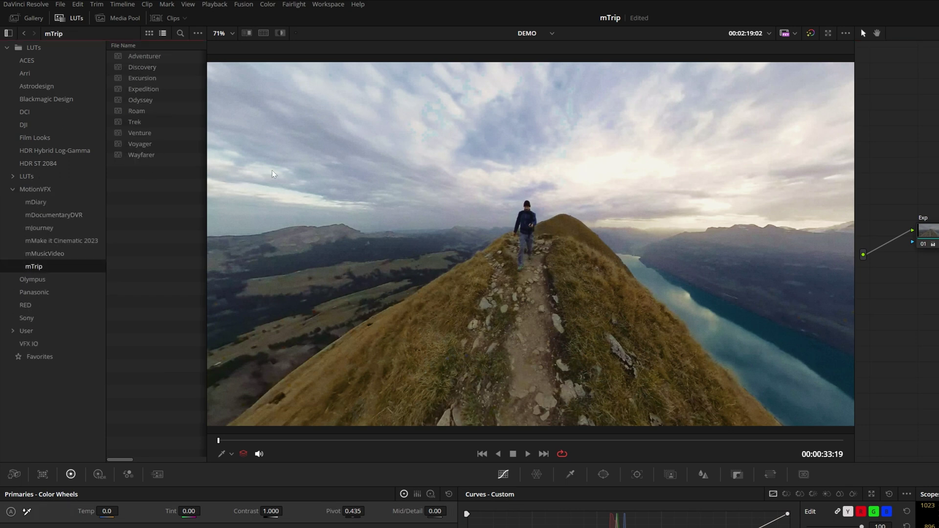
# Show the clip thumbnails and check the group assignment of the mountain ridge hiker clip
pyautogui.click(168, 19)
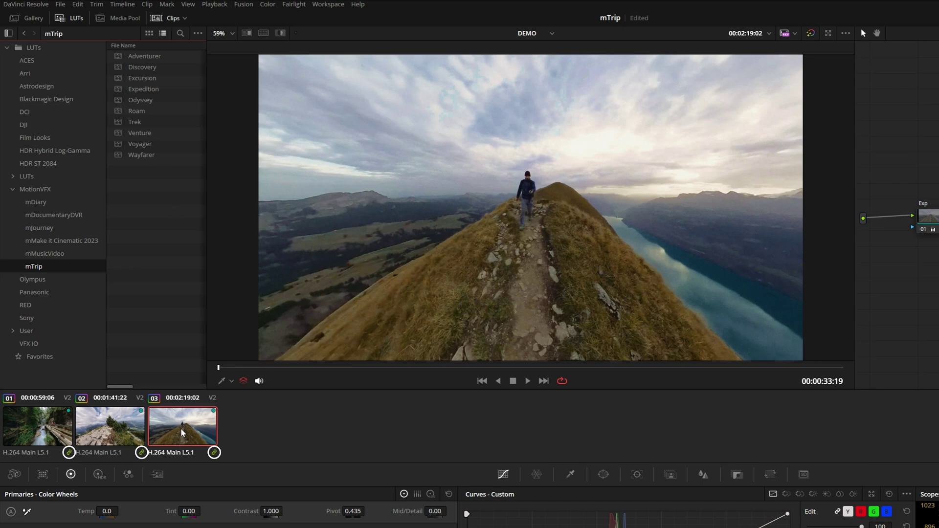
pyautogui.rightClick(181, 425)
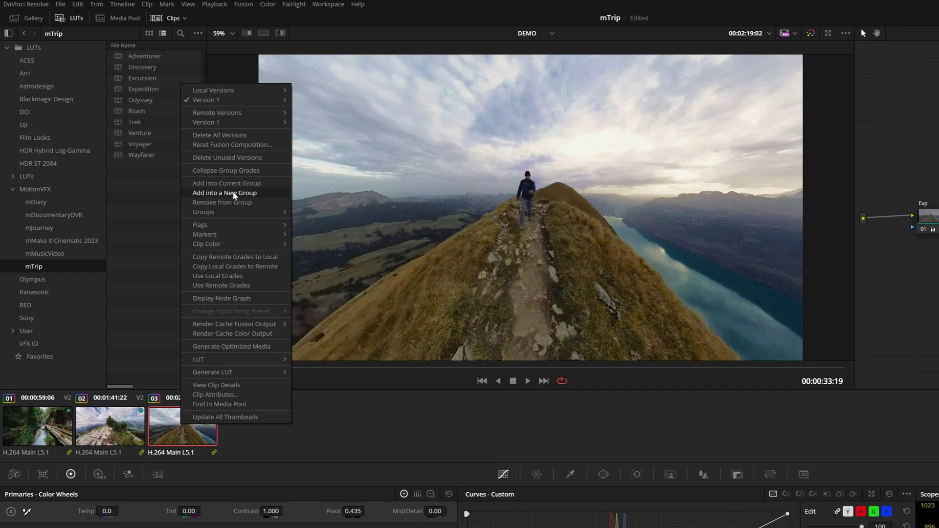
pyautogui.moveTo(223, 213)
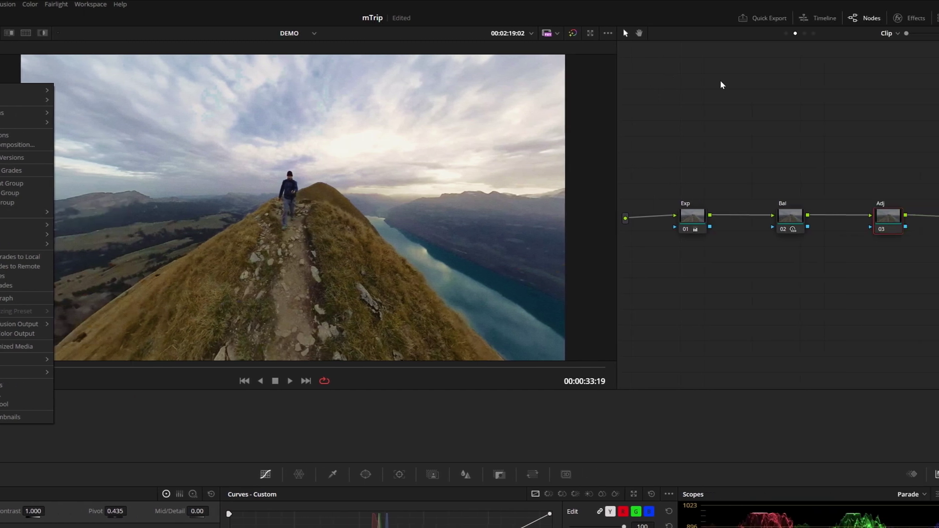
pyautogui.click(747, 67)
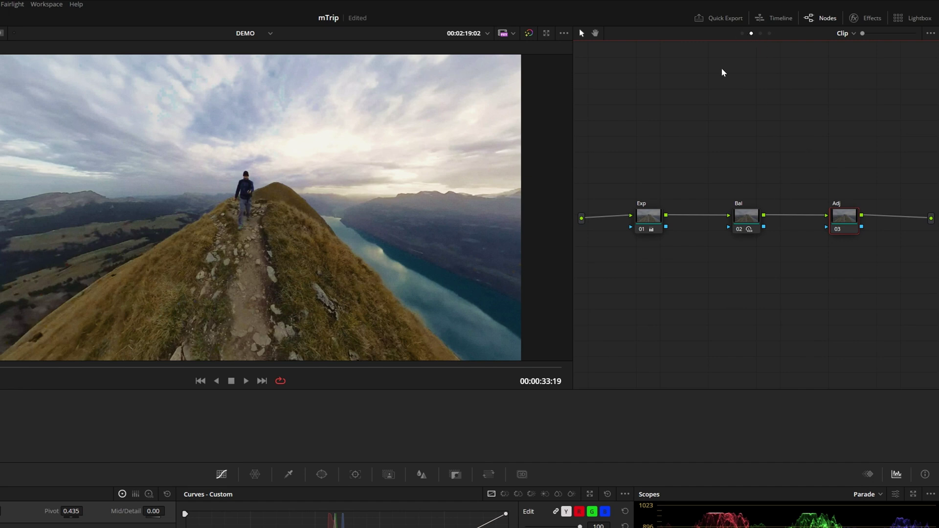
# Switch the node graph to Group Post-Clip, widen it, and select the second clip with the rocky summit
pyautogui.click(761, 34)
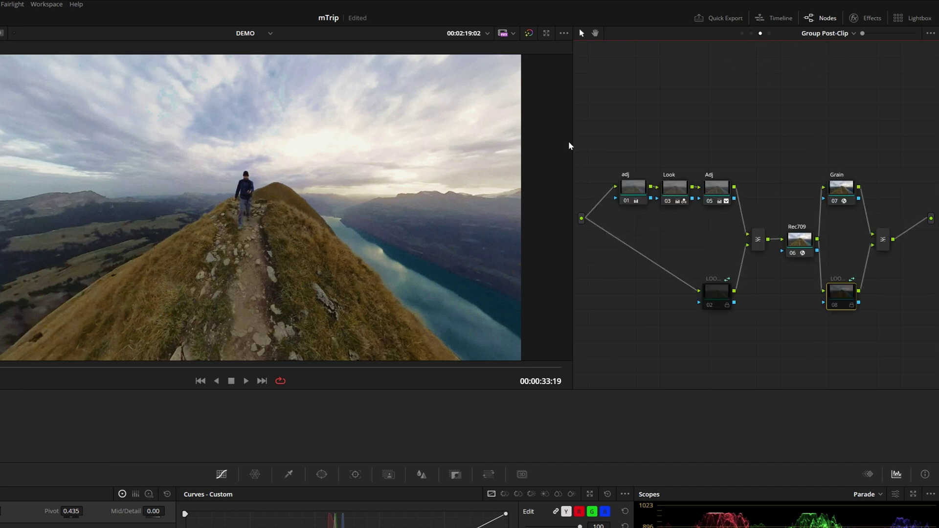
pyautogui.moveTo(571, 141); pyautogui.dragTo(541, 141)
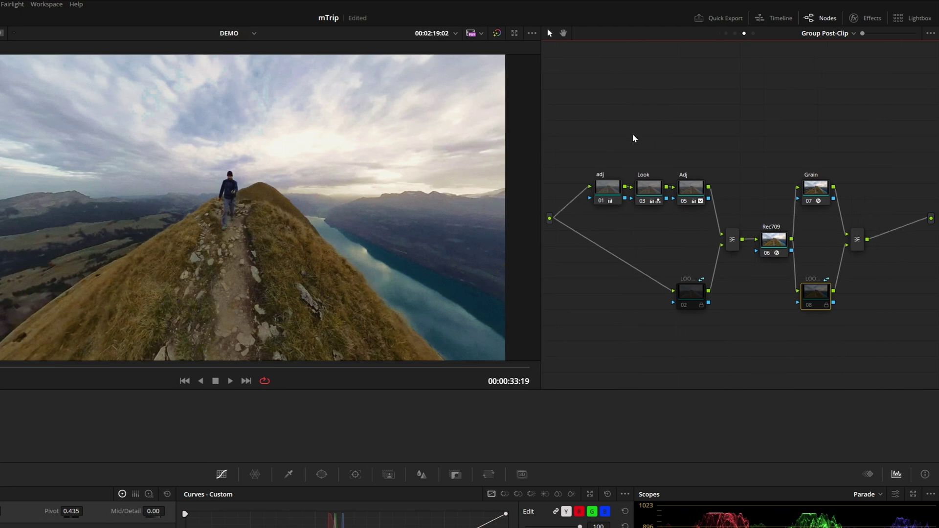
pyautogui.click(2, 425)
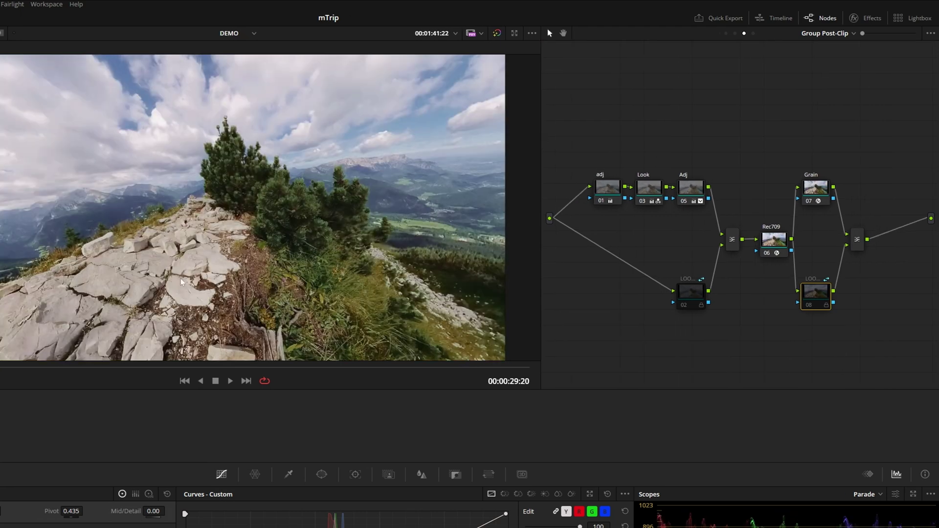
# Append a serial node after the final mixer and try the mTrip LUTs on it from Adventurer to Voyager
pyautogui.click(859, 242)
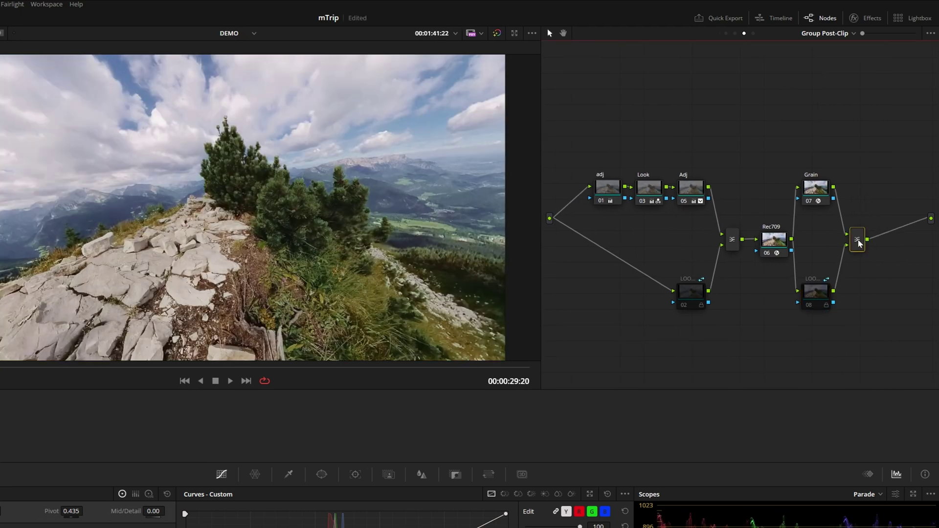
pyautogui.hotkey('alt', 's')
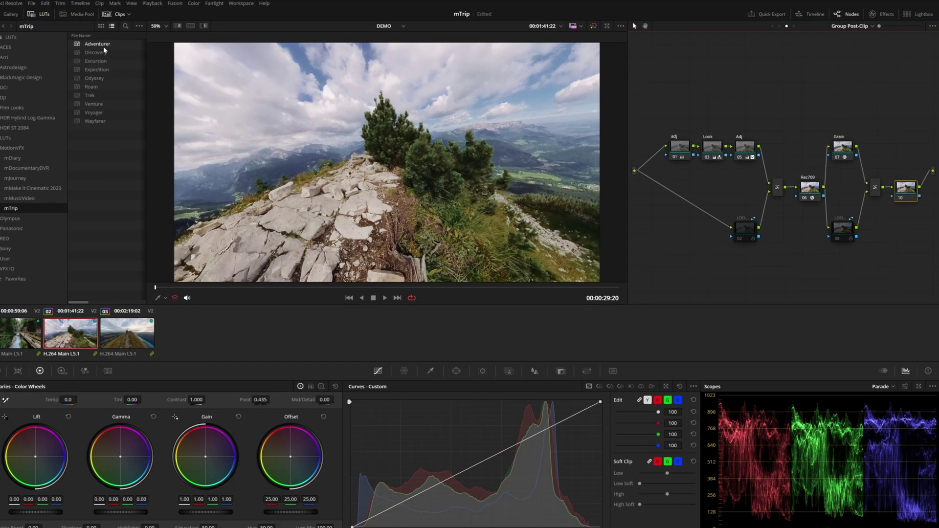
pyautogui.doubleClick(117, 47)
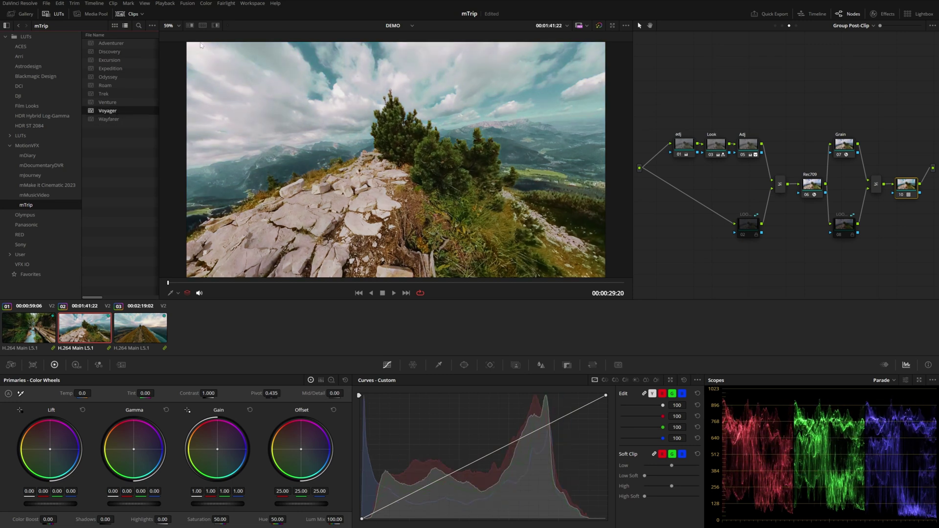
# Compare all three clips in a Selected Clips split-screen view and hide the clip thumbnails
pyautogui.click(204, 26)
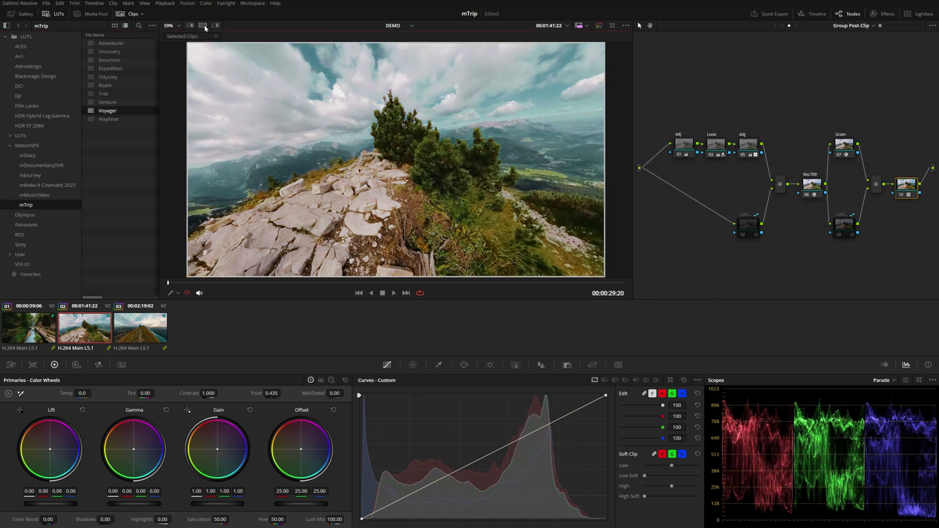
pyautogui.click(191, 37)
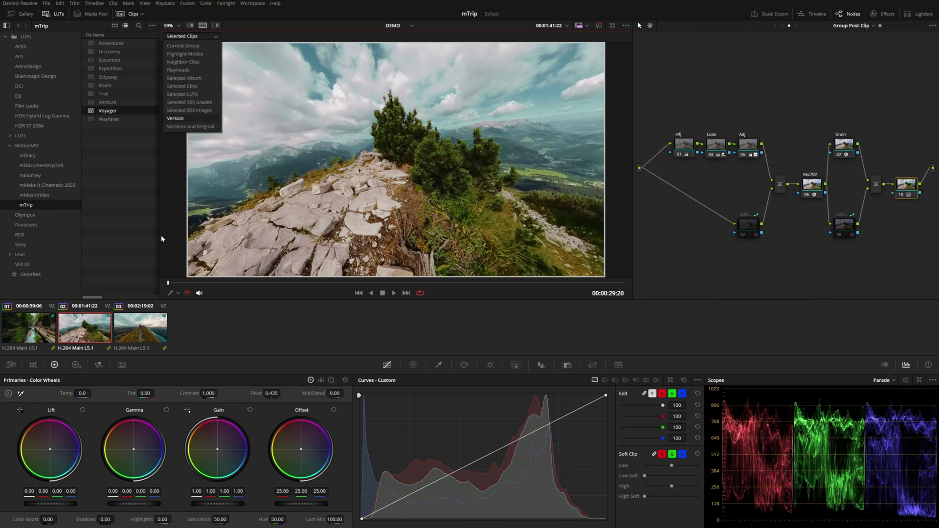
pyautogui.click(129, 336)
pyautogui.keyDown('ctrl'); pyautogui.click(87, 333); pyautogui.keyUp('ctrl')
pyautogui.keyDown('ctrl'); pyautogui.click(36, 332); pyautogui.keyUp('ctrl')
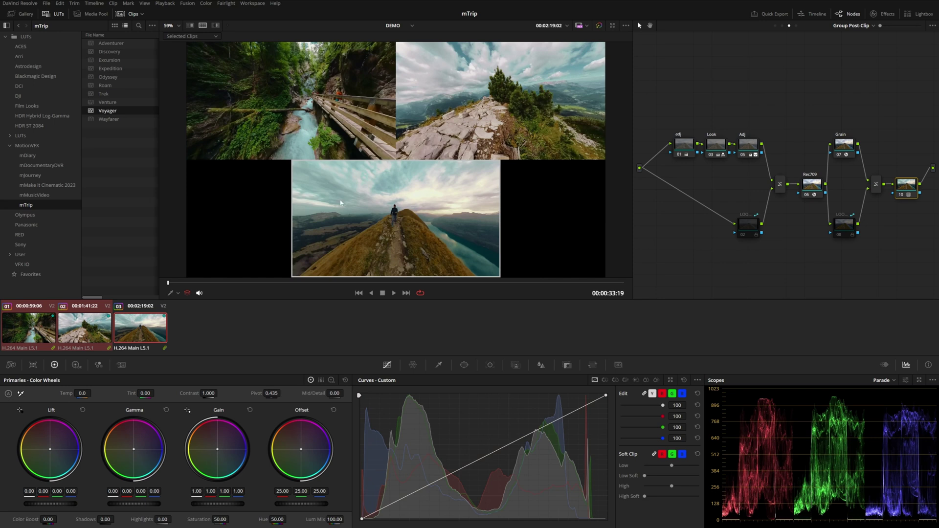
pyautogui.click(128, 14)
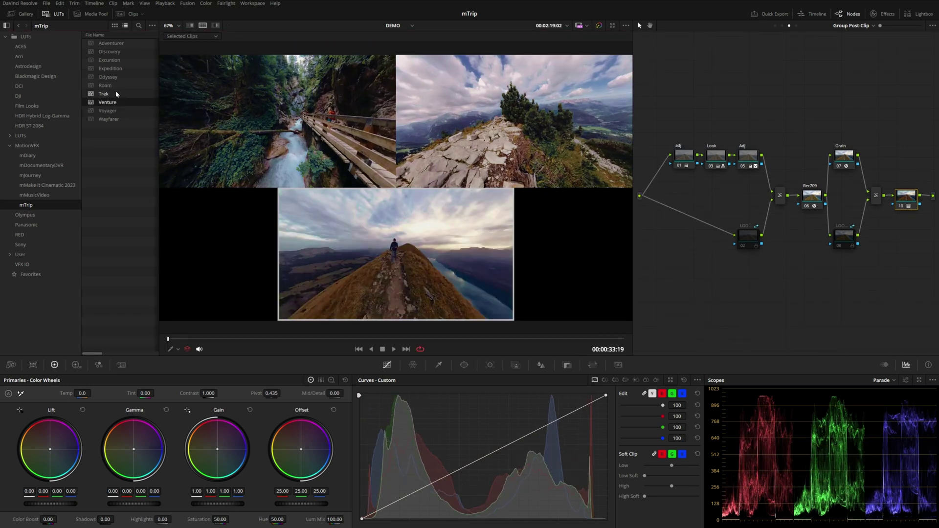
# Audition further mTrip LUTs on the new node, including Odyssey and Adventurer, and apply Excursion
pyautogui.doubleClick(116, 88)
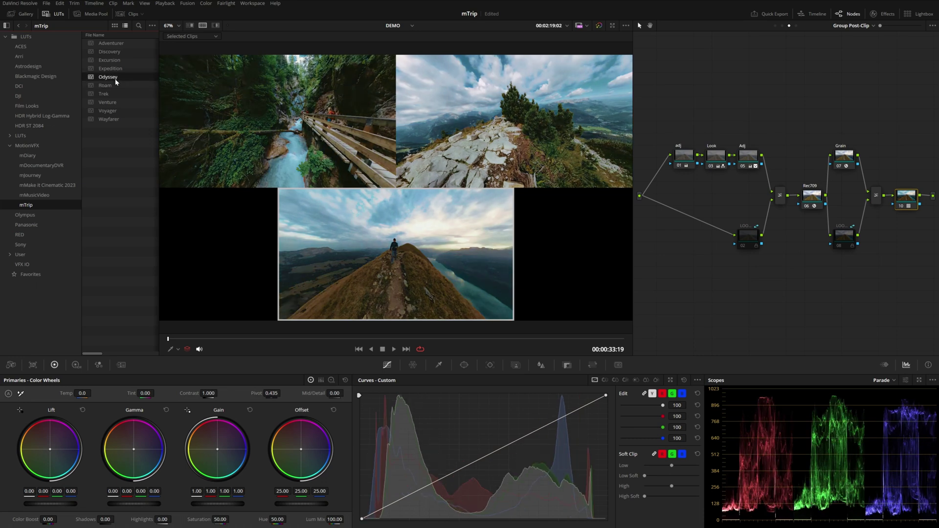
pyautogui.doubleClick(116, 70)
pyautogui.doubleClick(117, 59)
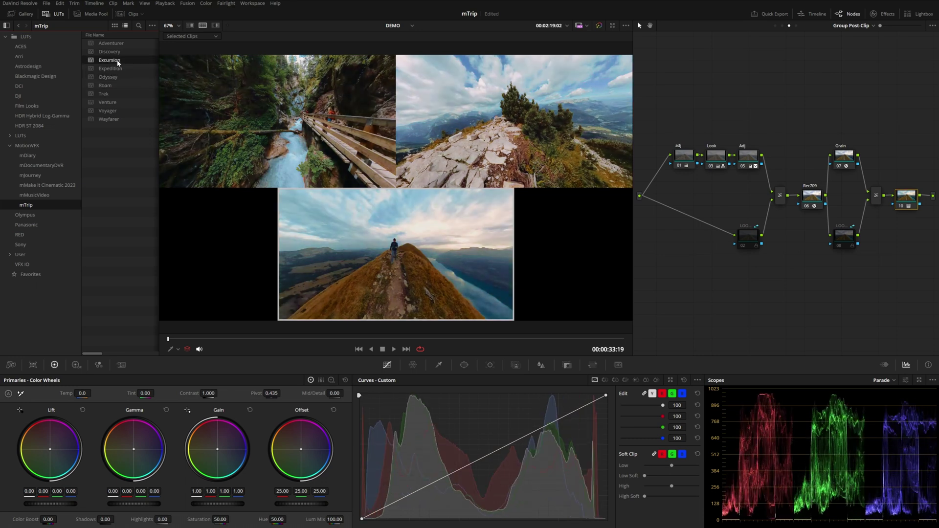
pyautogui.doubleClick(118, 51)
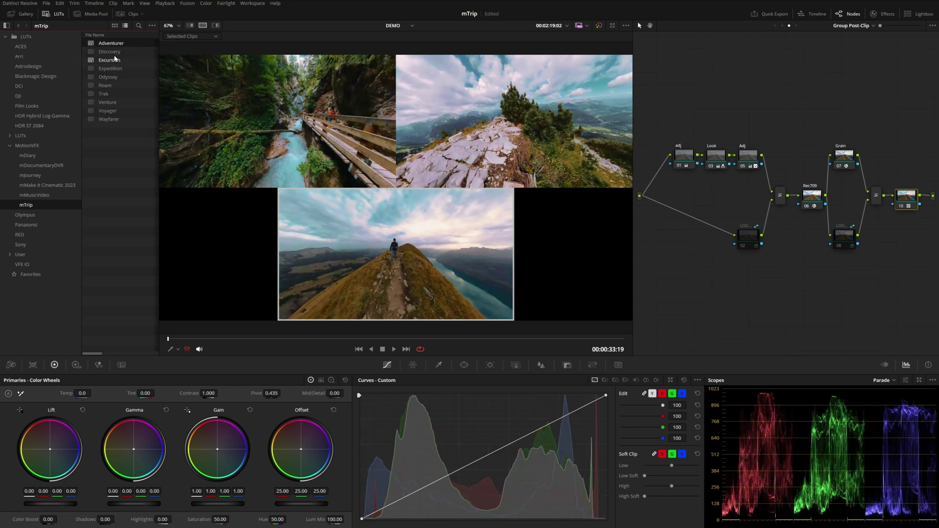
pyautogui.doubleClick(114, 60)
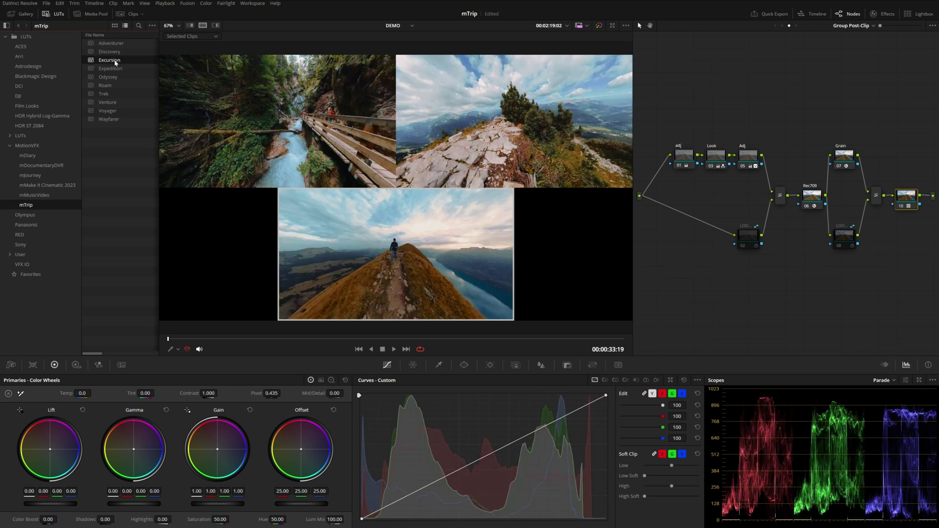
# Hide the LUT browser and lower the LUT node's Key Output Gain to 0.788
pyautogui.click(59, 15)
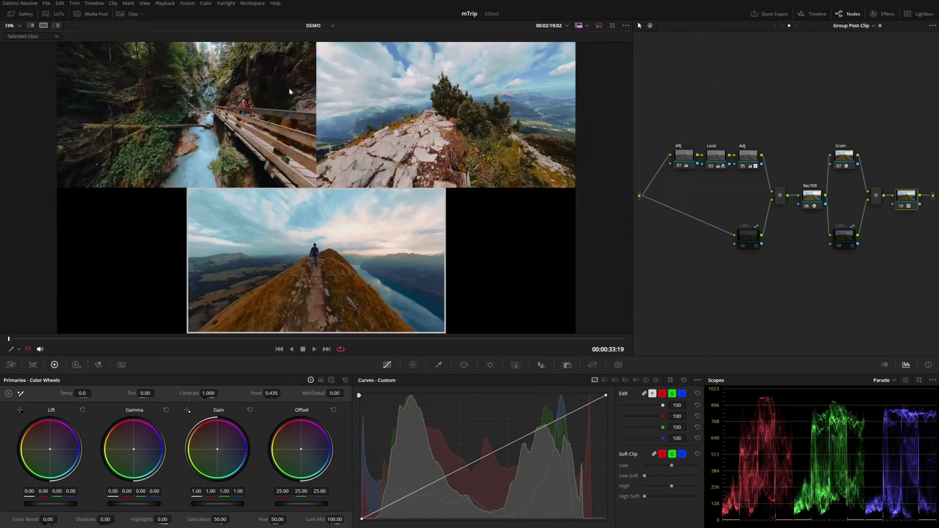
pyautogui.click(568, 366)
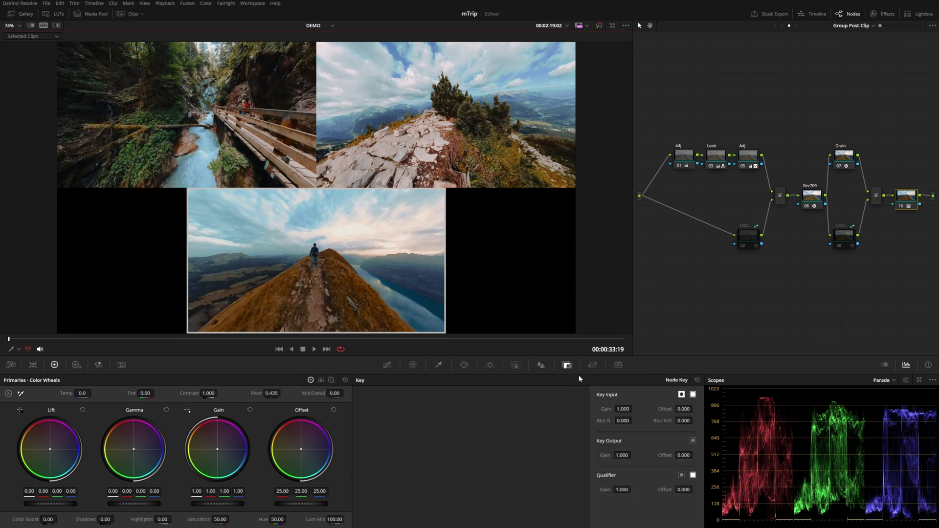
pyautogui.moveTo(622, 456); pyautogui.dragTo(598, 455)
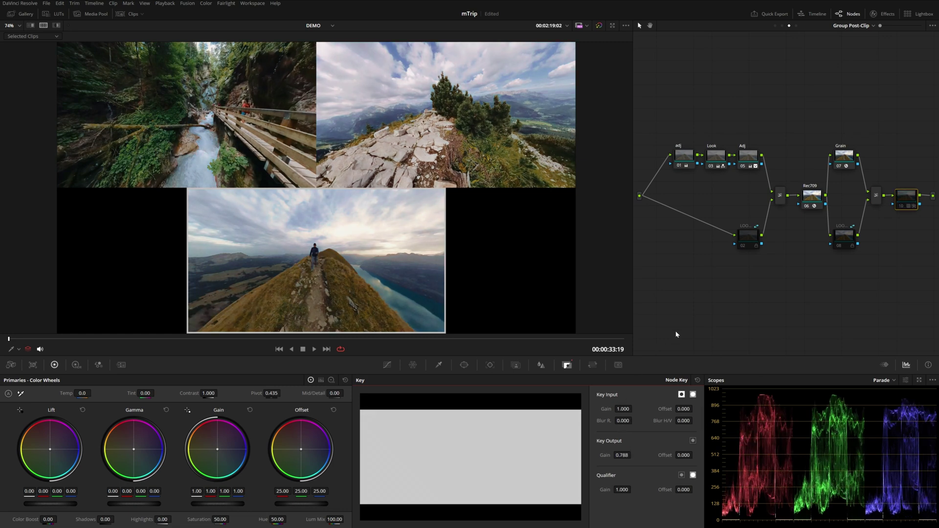